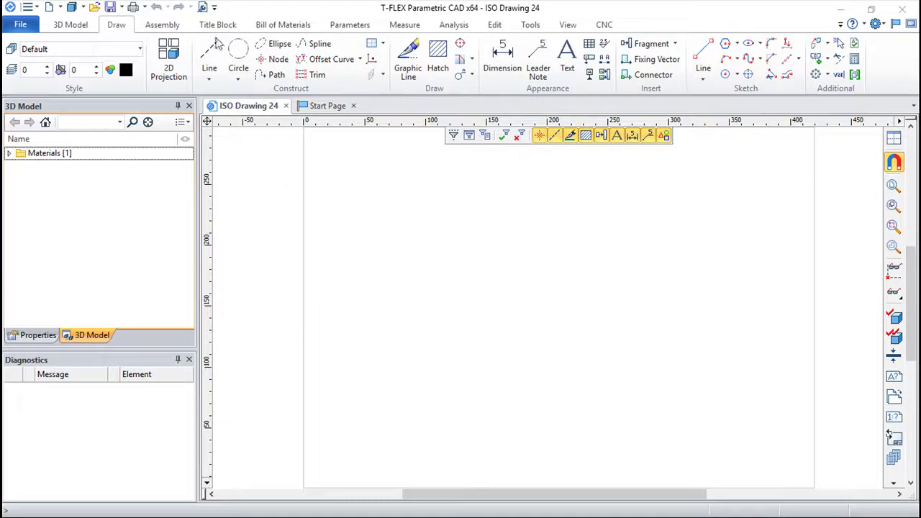
Place crossing horizontal and vertical construction lines with a node at their intersection.
left_click(211, 51)
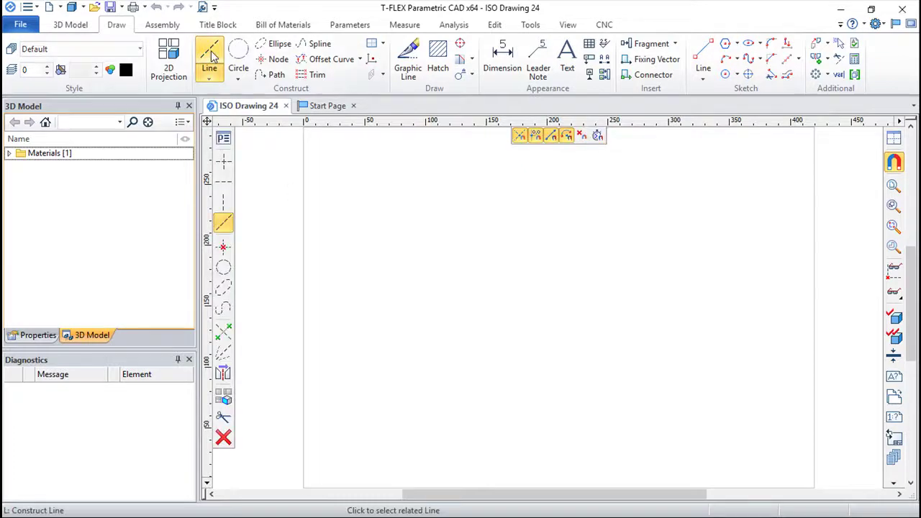
left_click(559, 310)
scroll(589, 327, "up", 2)
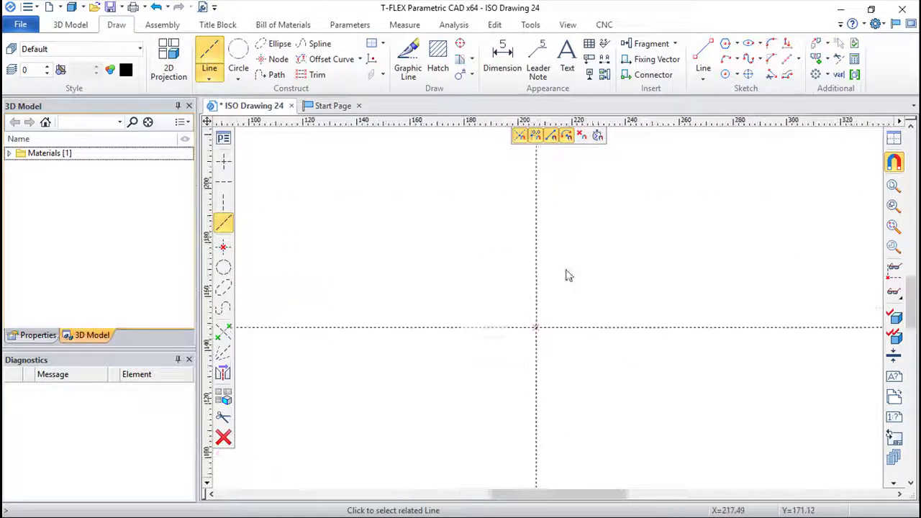
left_click(230, 56)
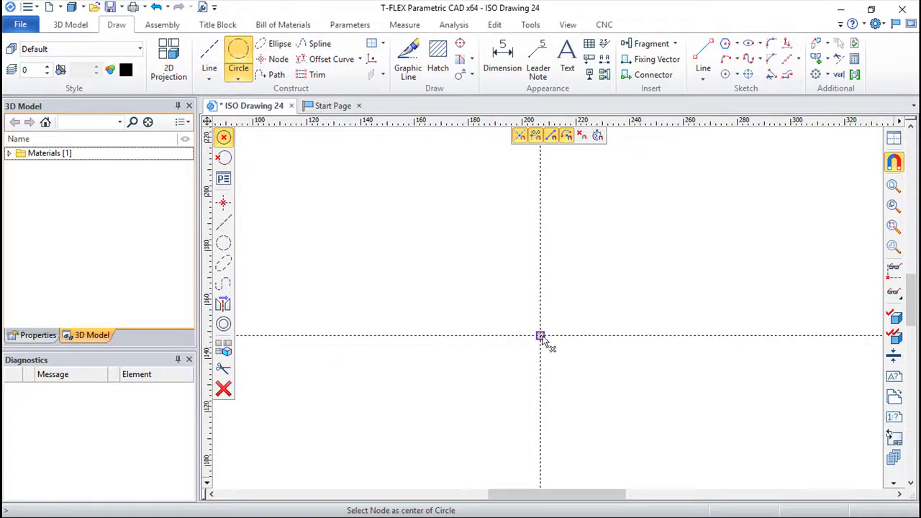
Draw three concentric circles on the centre node: a free-sized one, then radii 42.5 and 47.5.
left_click(541, 336)
left_click(617, 384)
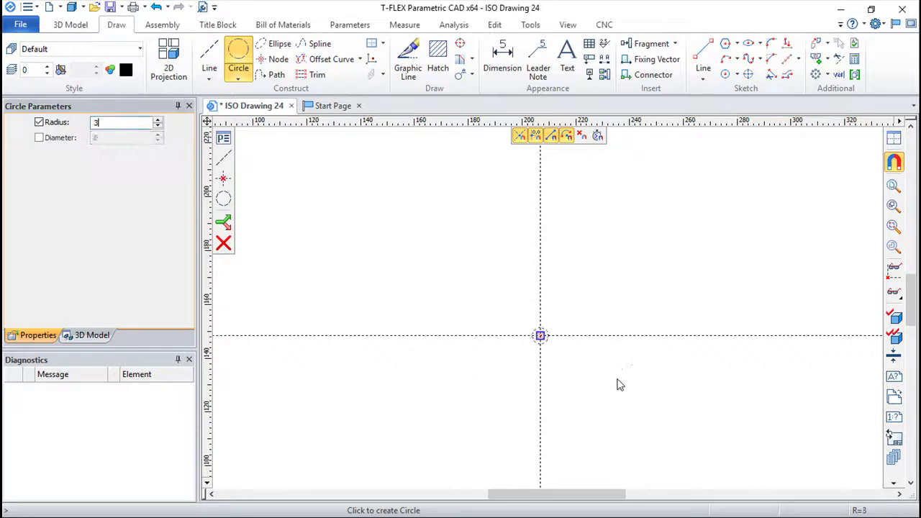
scroll(573, 341, "up", 2)
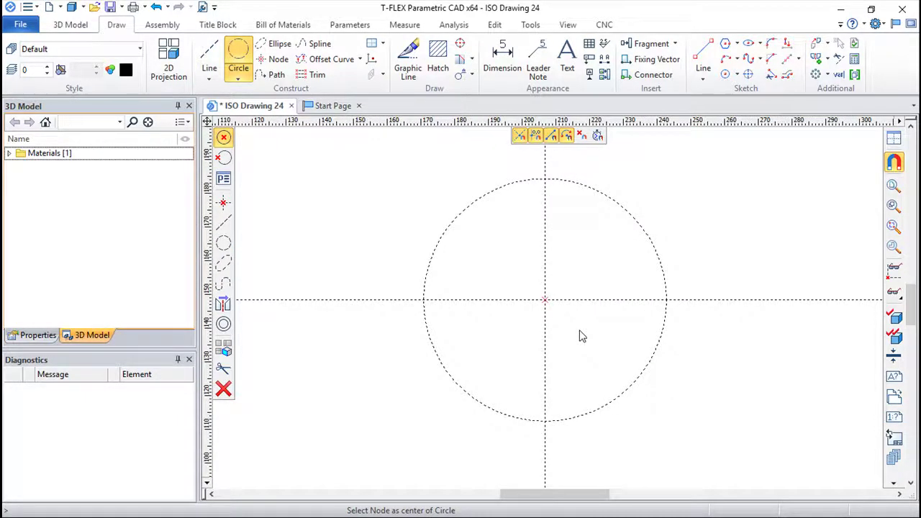
left_click(545, 300)
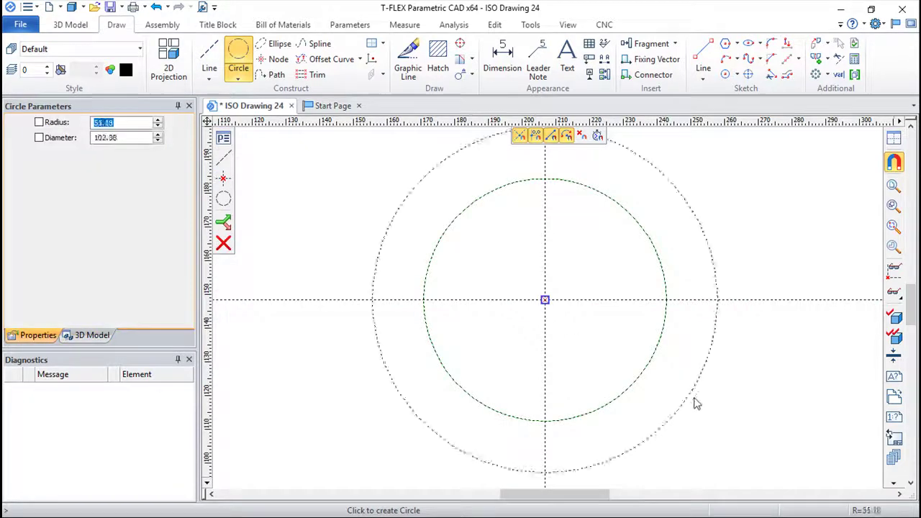
type("42.5")
key("Return")
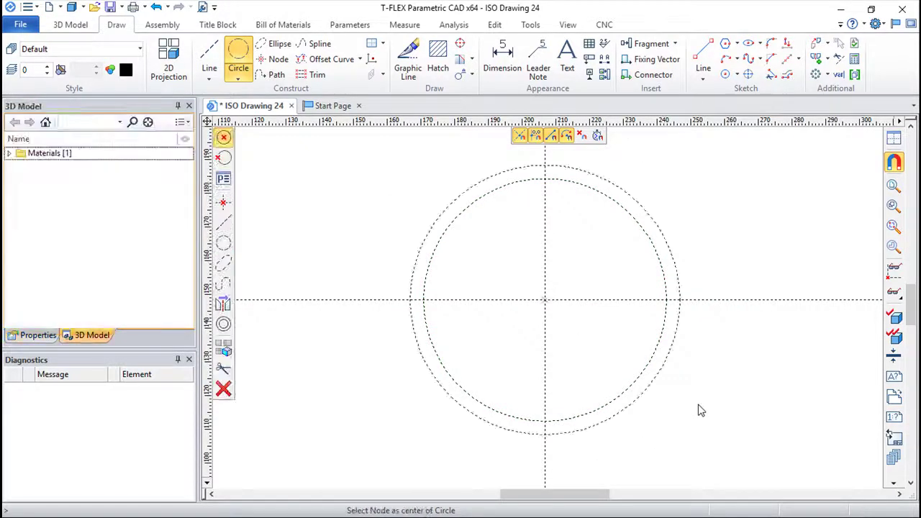
left_click(545, 300)
type("47.5")
key("Return")
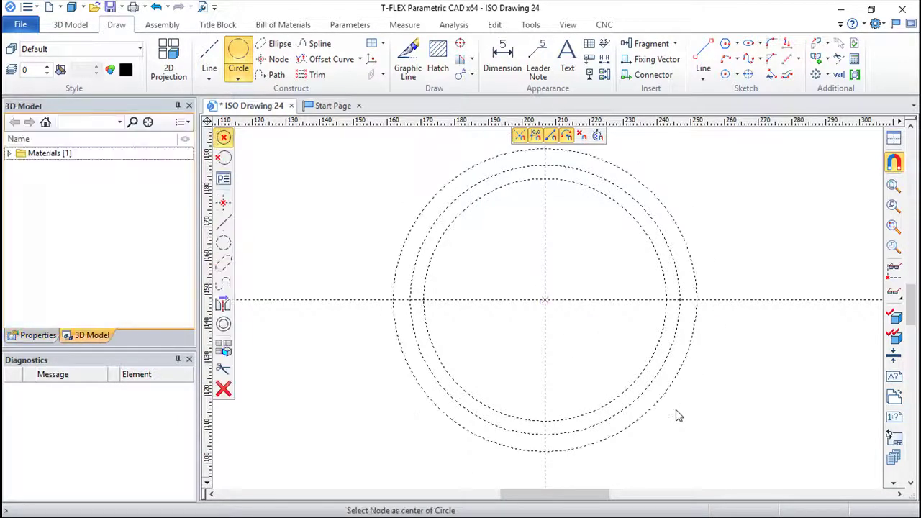
middle_click_drag(686, 416, 678, 422)
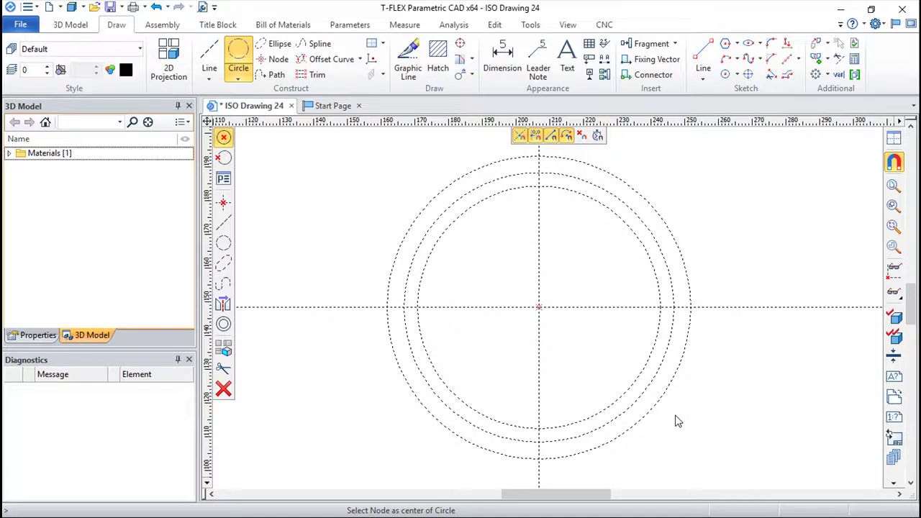
Trace the outer and inner circles as solid graphic lines, leaving the middle circle dashed.
left_click(407, 54)
left_click(646, 205)
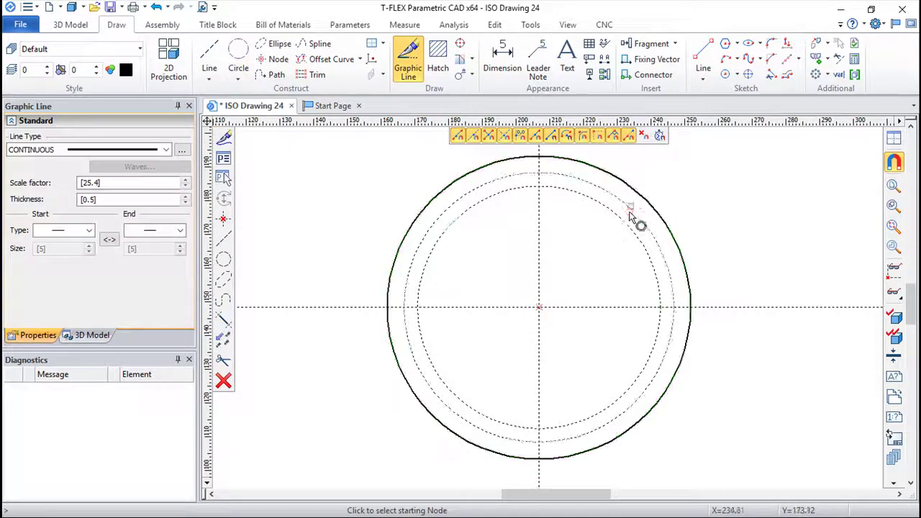
left_click(627, 226)
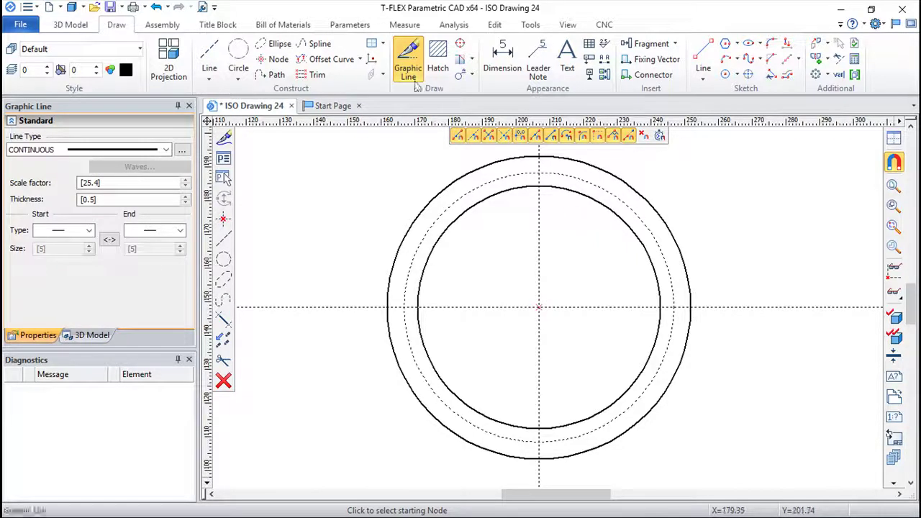
left_click(209, 56)
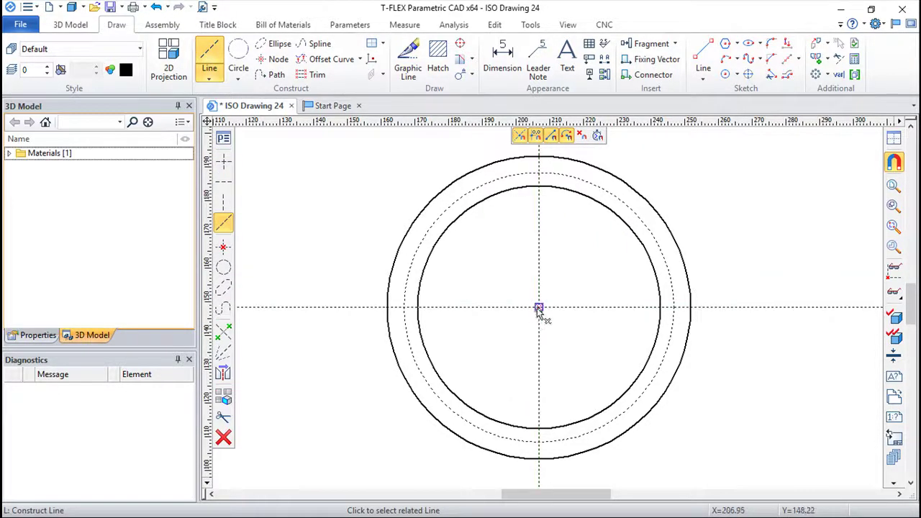
Add a construction line through the centre node at -30°.
left_click(539, 308)
type("-30")
key("Return")
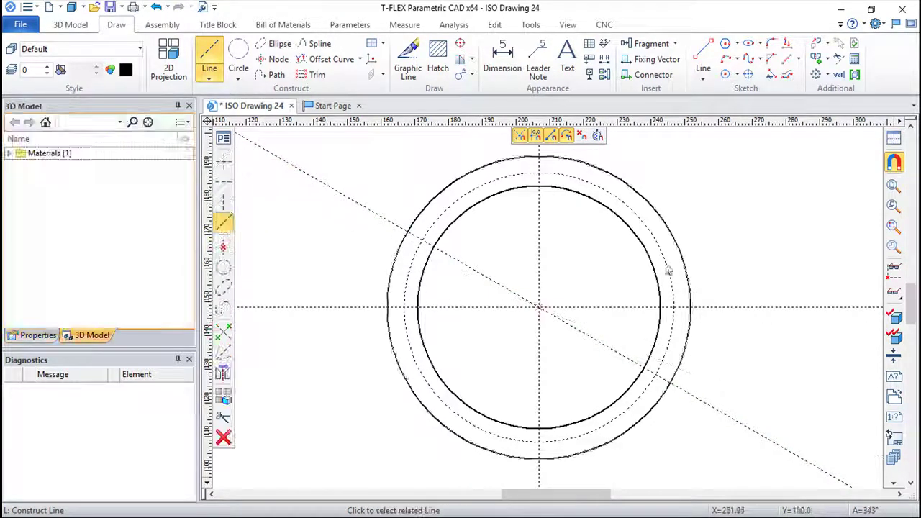
Create parallel lines offset 15 and 12.5 from the -30° line.
left_click(483, 279)
type("15")
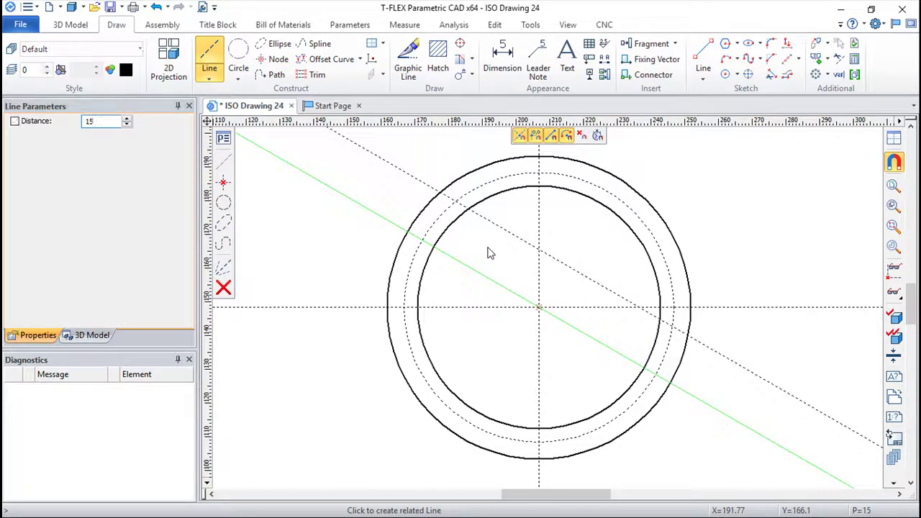
key("Return")
left_click(520, 353)
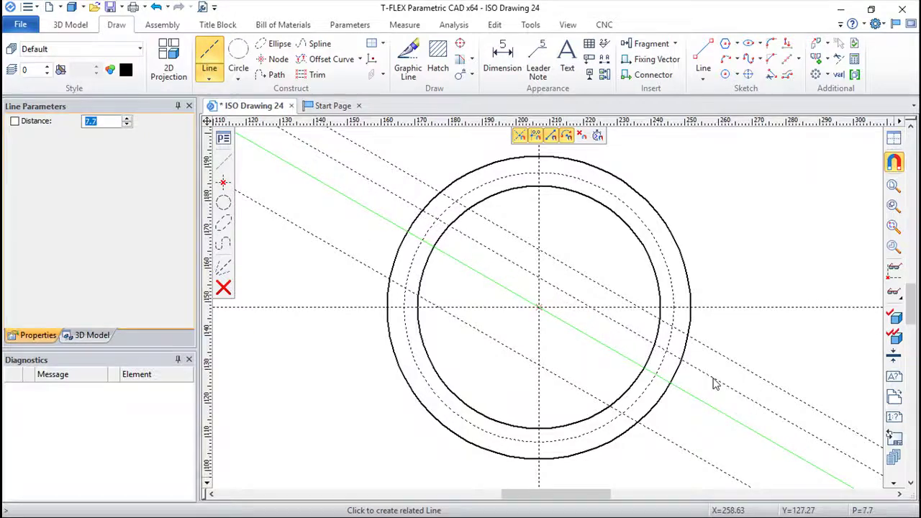
type("12.5")
key("Return")
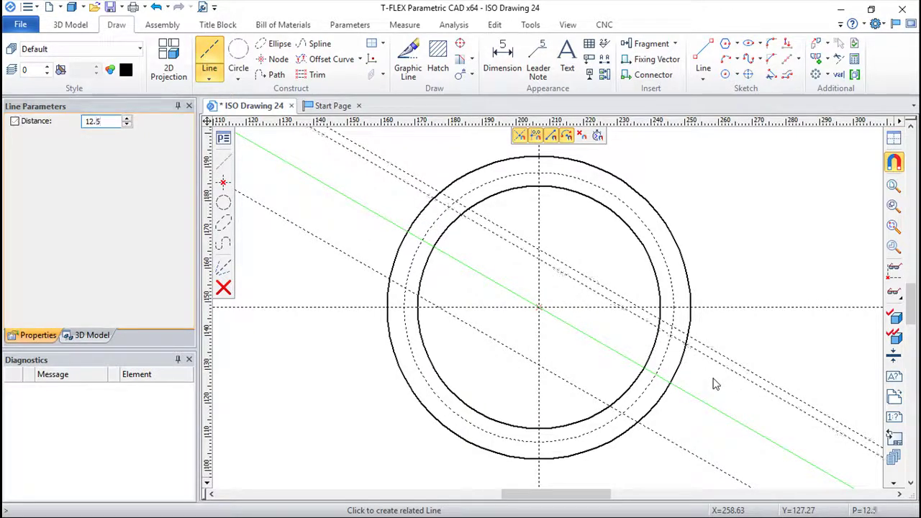
key("Return")
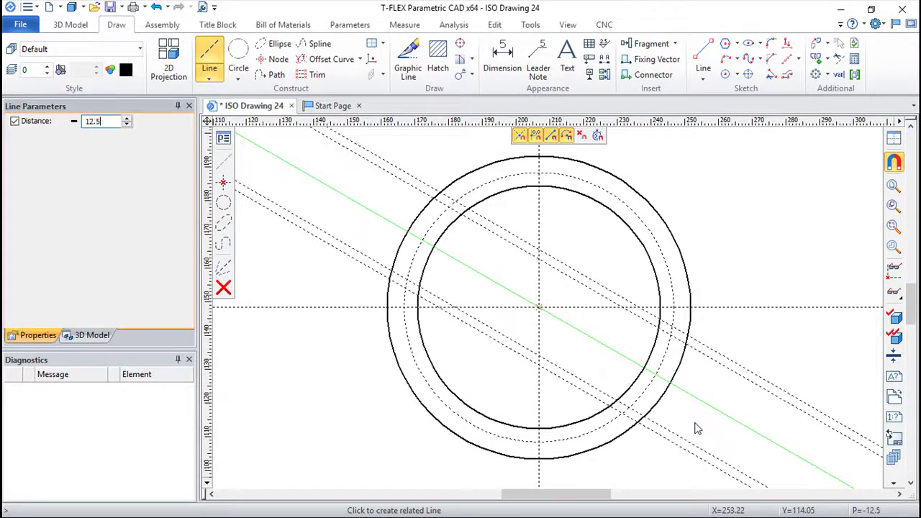
left_click(696, 428)
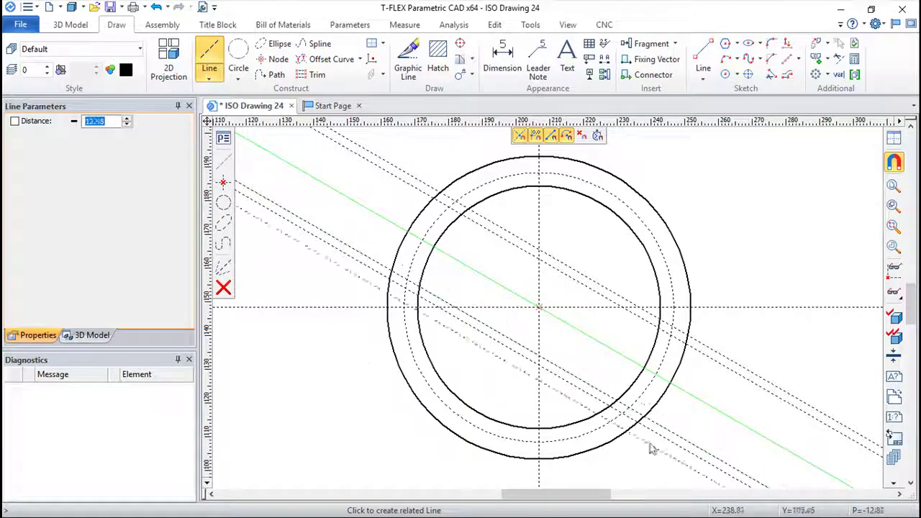
key("Escape")
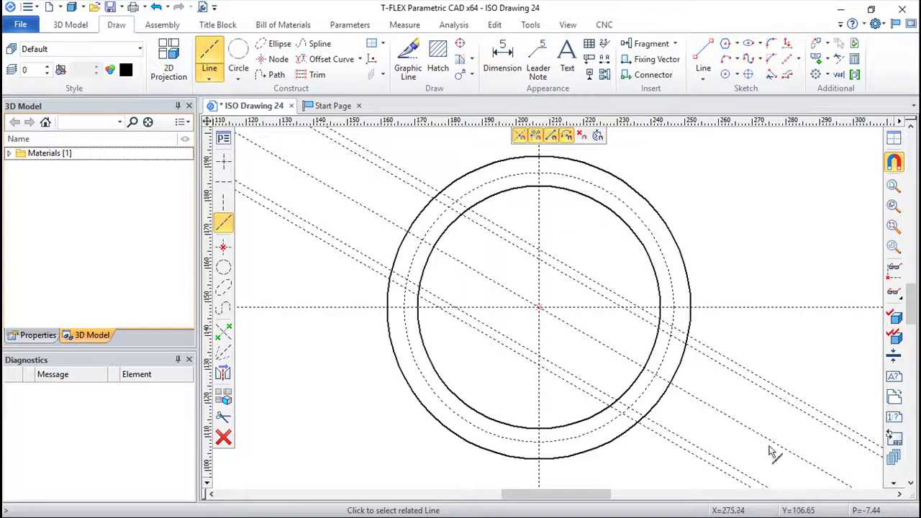
Add the right and lower-right small circles tangent to offset lines on the middle circle.
left_click(406, 57)
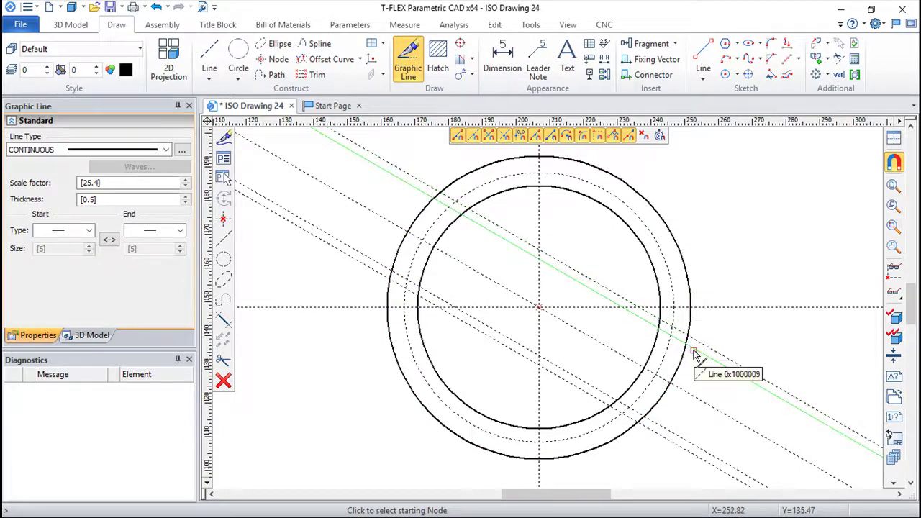
scroll(572, 309, "up", 2)
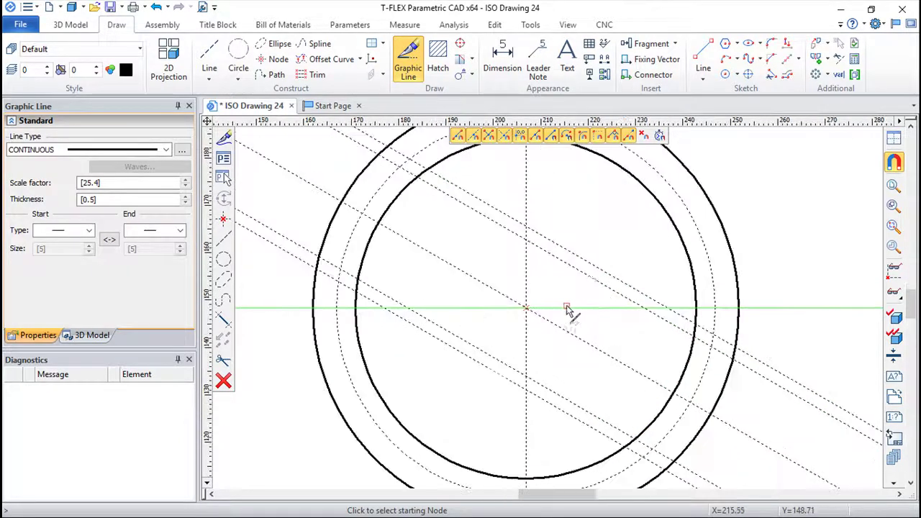
scroll(611, 317, "down", 1)
middle_click_drag(620, 345, 581, 281)
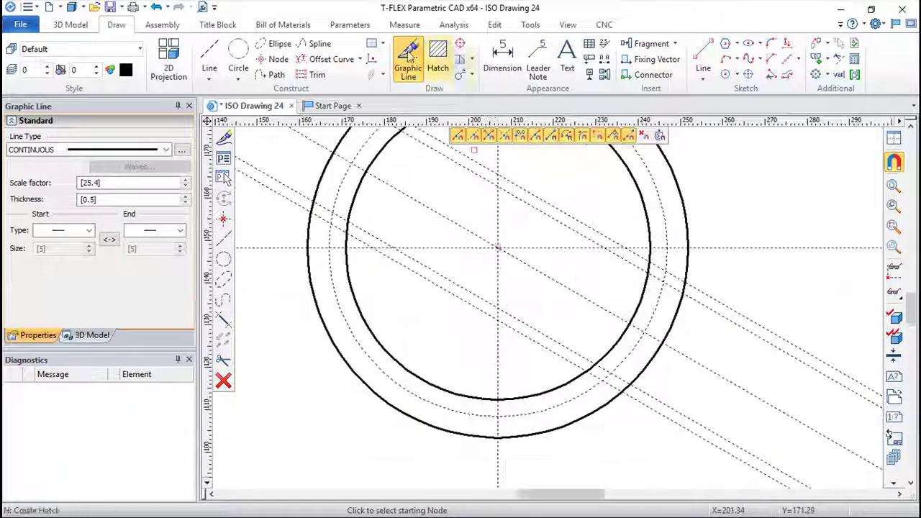
left_click(238, 54)
left_click(675, 283)
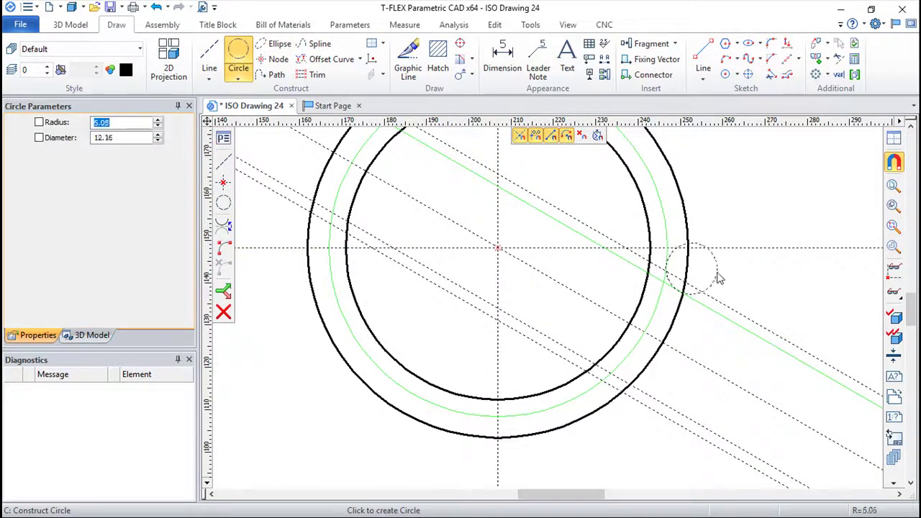
key("Escape")
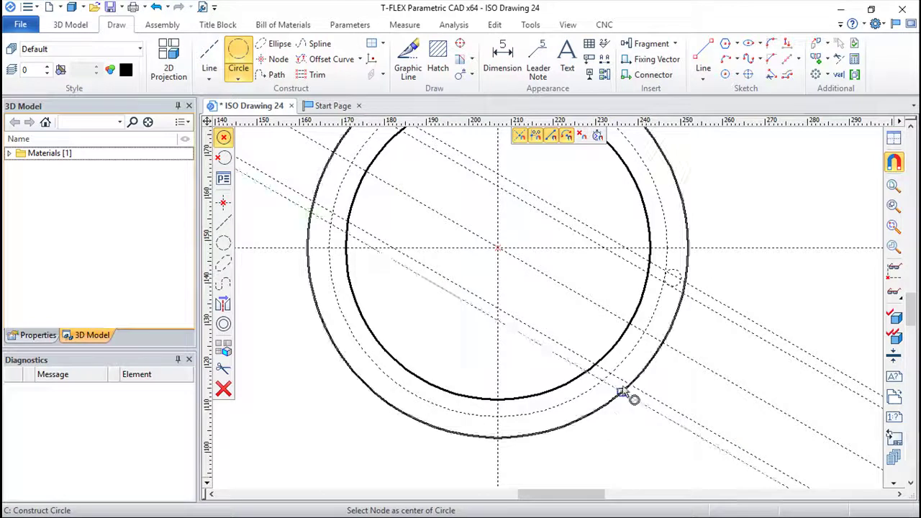
left_click(617, 381)
left_click(589, 408)
key("Escape")
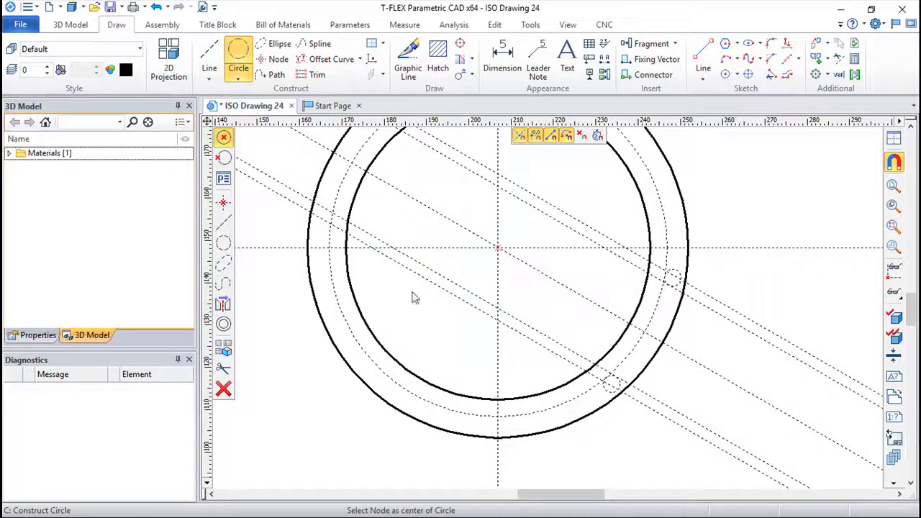
Add the upper-left and left small tangent circles centred on the middle circle.
middle_click_drag(383, 228, 396, 345)
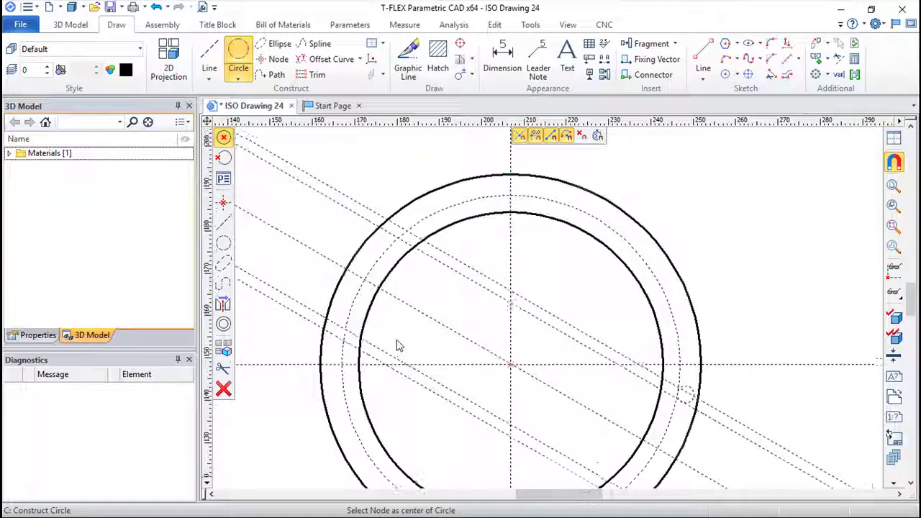
left_click(393, 230)
left_click(421, 230)
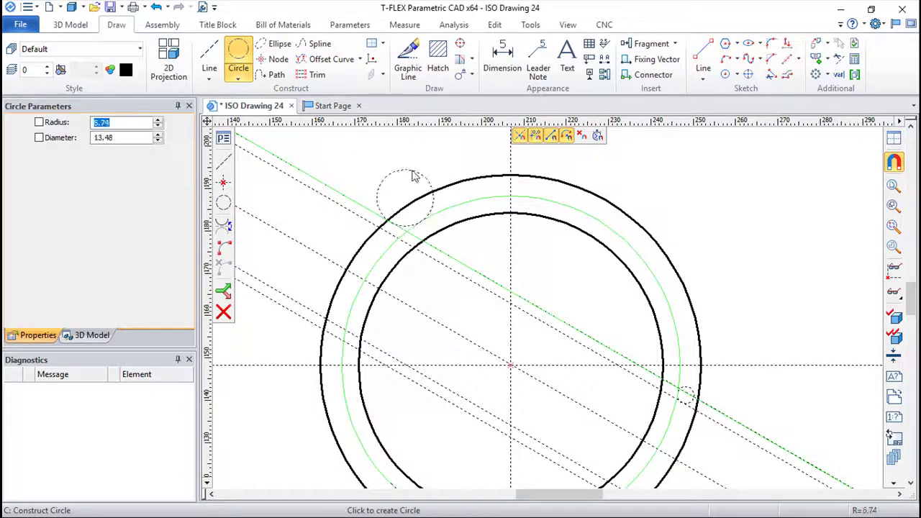
key("Escape")
left_click(340, 335)
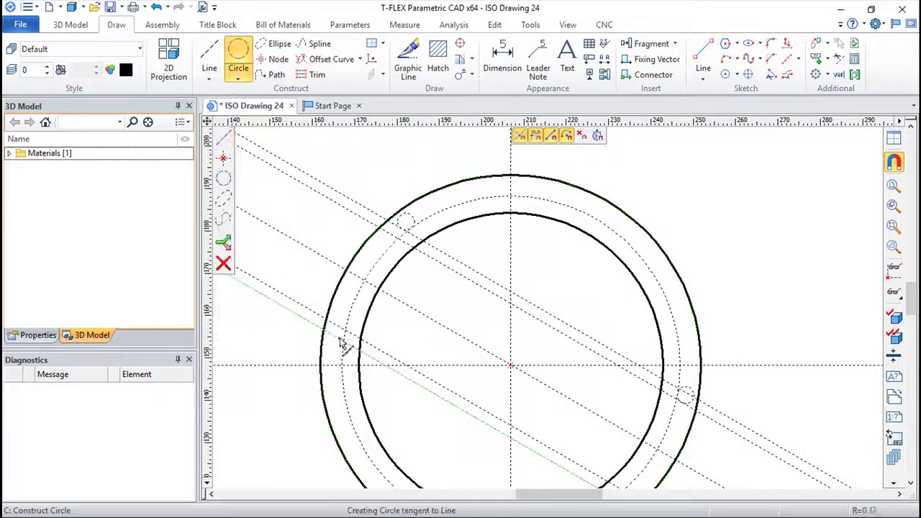
left_click(342, 357)
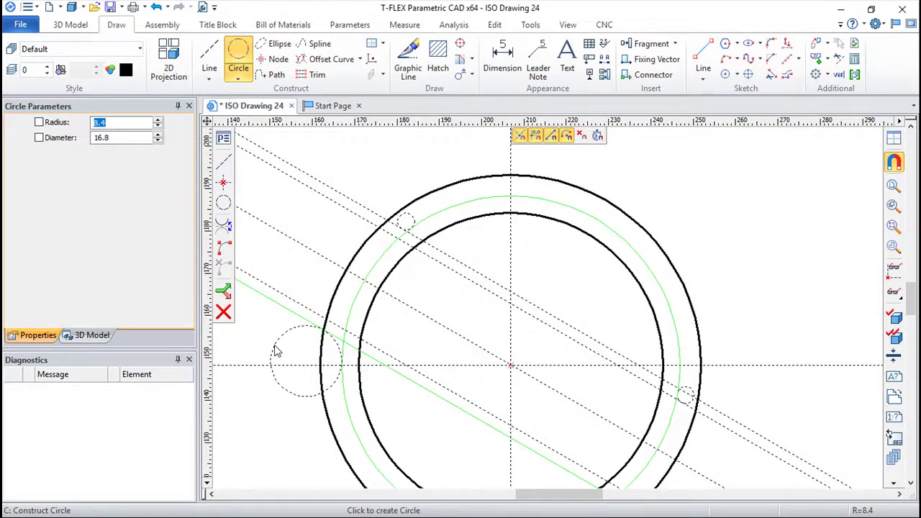
left_click(276, 351)
scroll(389, 284, "up", 2)
scroll(442, 230, "up", 2)
Trace the first notch with thick outline from the outer circle around the small circle.
key("g")
left_click(400, 228)
scroll(423, 241, "up", 3)
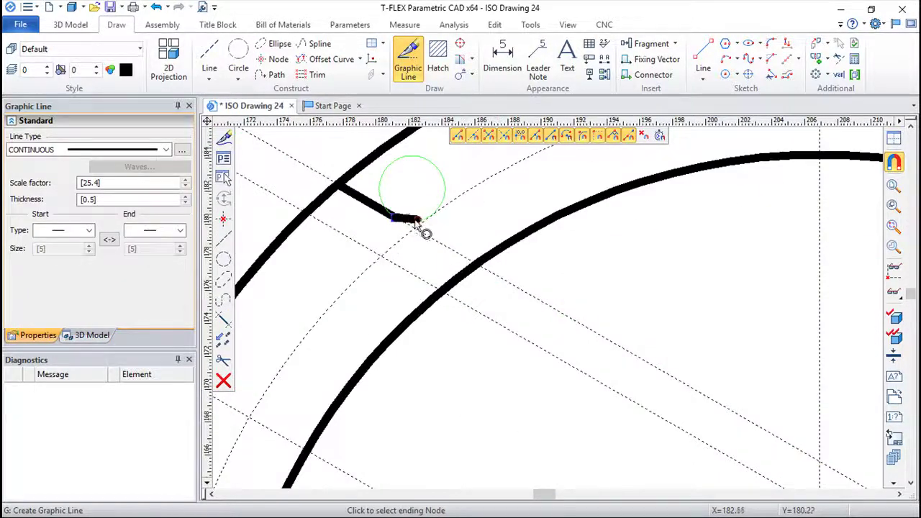
left_click(429, 218)
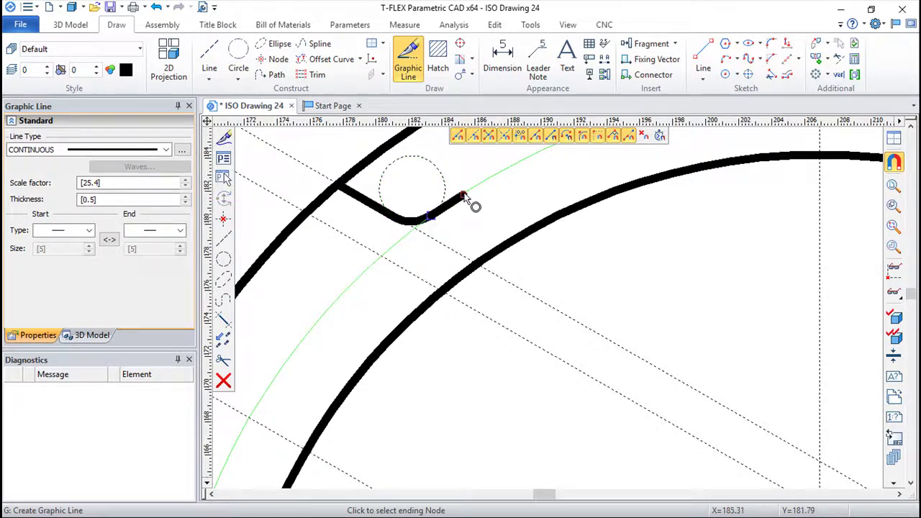
scroll(589, 215, "down", 3)
scroll(582, 338, "up", 2)
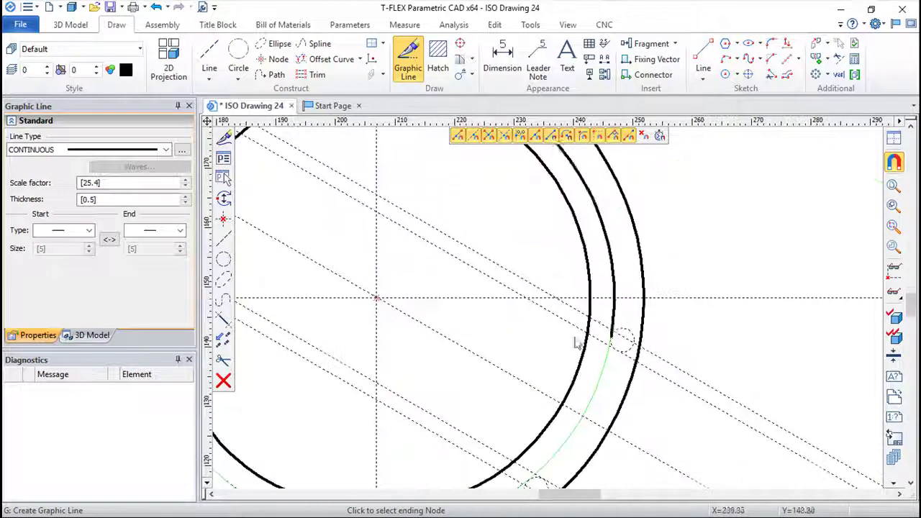
scroll(628, 323, "up", 2)
scroll(629, 328, "up", 1)
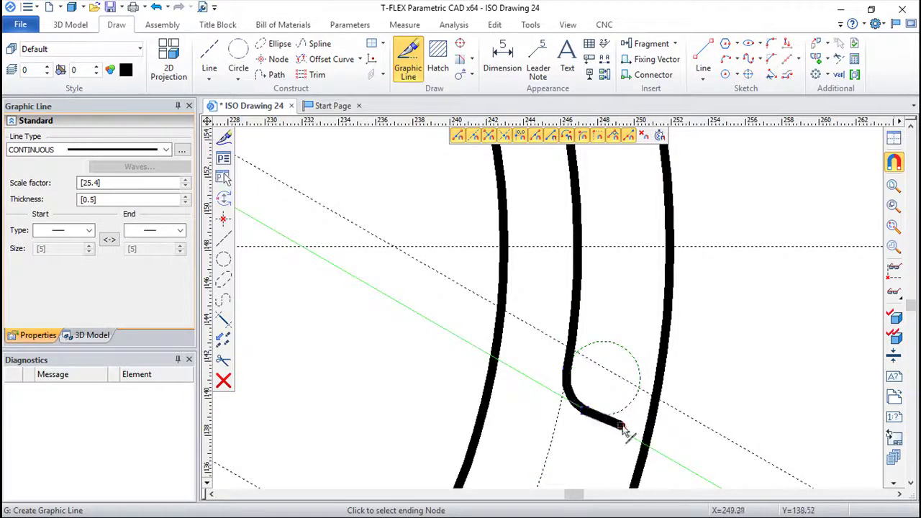
left_click(645, 446)
scroll(541, 436, "down", 2)
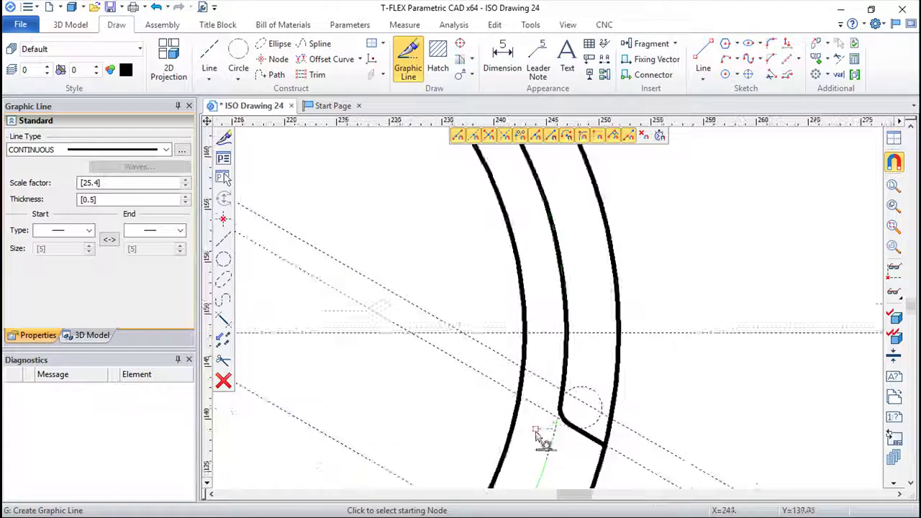
scroll(547, 432, "up", 1)
scroll(576, 399, "down", 2)
scroll(583, 384, "up", 2)
Trace the lower-right and left notch outlines, ending at the arcs.
left_click(557, 363)
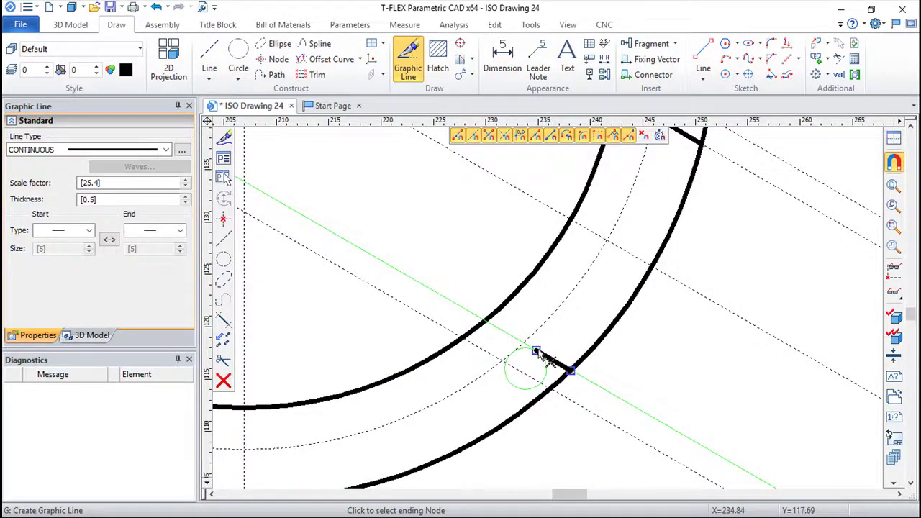
scroll(536, 352, "up", 2)
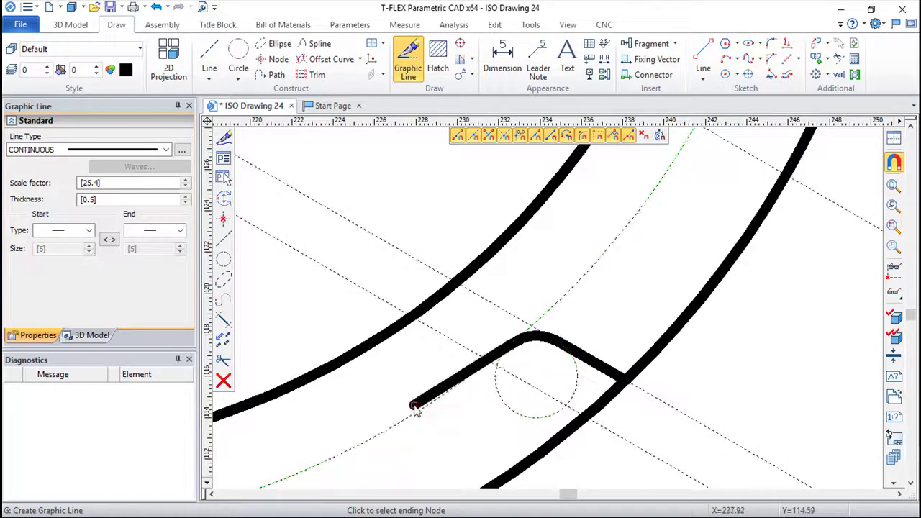
scroll(325, 396, "down", 2)
scroll(345, 323, "down", 1)
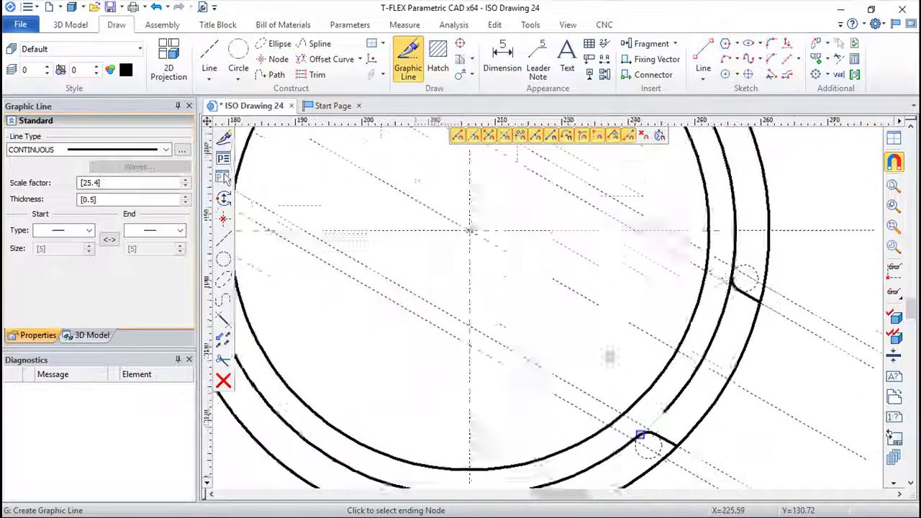
scroll(373, 270, "up", 2)
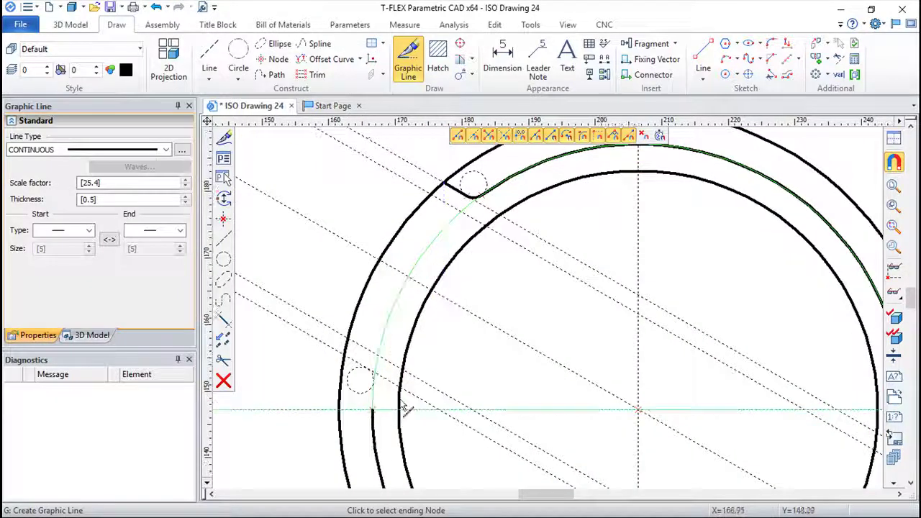
scroll(402, 317, "up", 2)
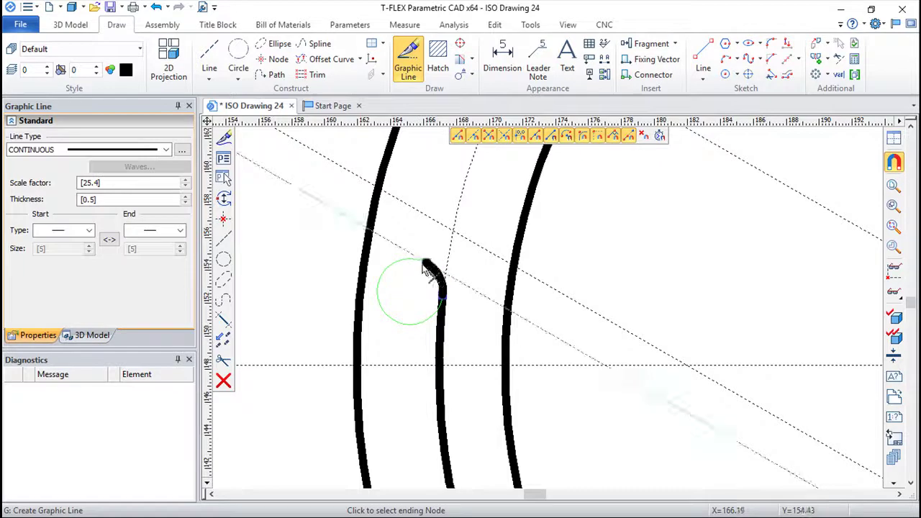
left_click(359, 231)
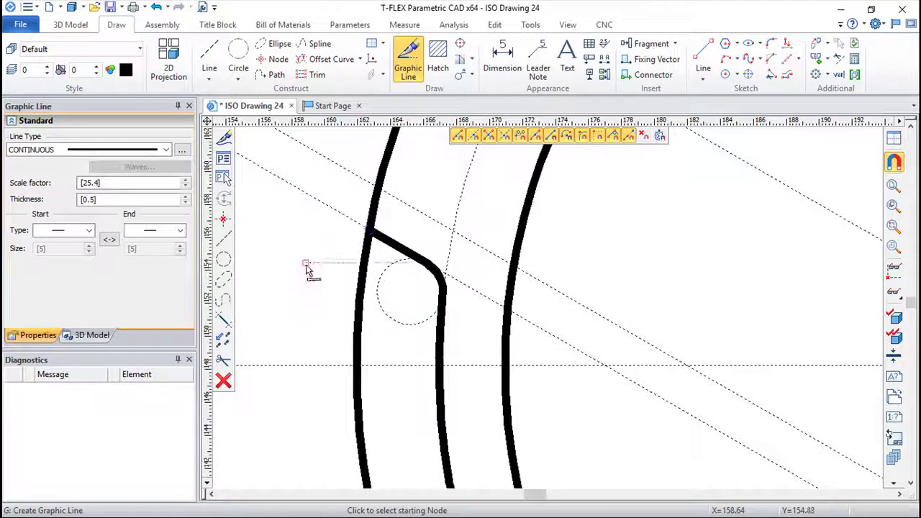
scroll(309, 266, "down", 4)
scroll(360, 295, "down", 2)
scroll(410, 317, "down", 1)
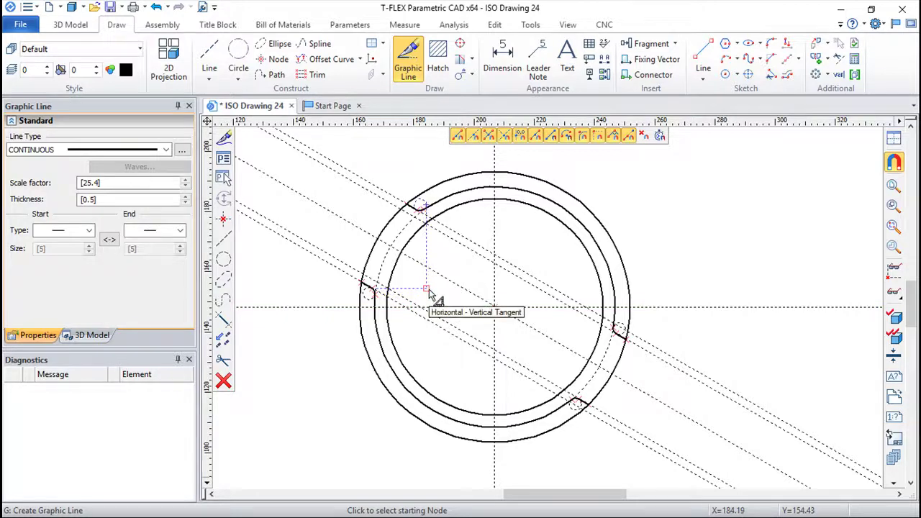
scroll(432, 292, "up", 1)
scroll(504, 302, "down", 2)
Add construction lines parallel to the horizontal centre line above and below the ring.
scroll(557, 302, "up", 1)
scroll(547, 302, "up", 1)
scroll(541, 300, "up", 1)
scroll(612, 252, "down", 1)
key("Escape")
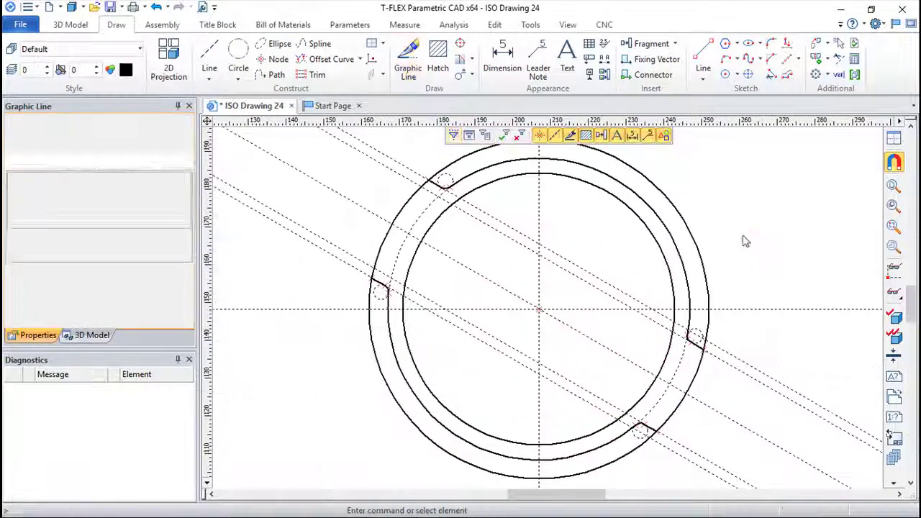
left_click(209, 56)
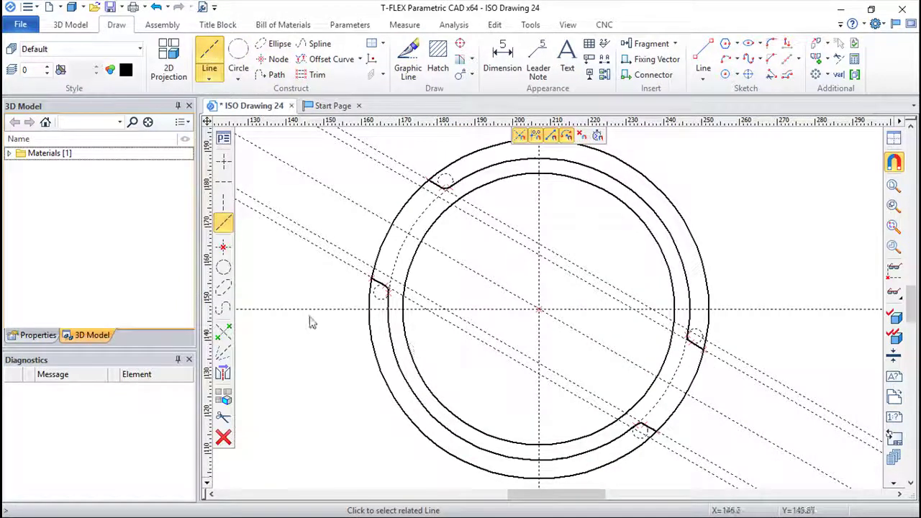
left_click(313, 309)
key("Return")
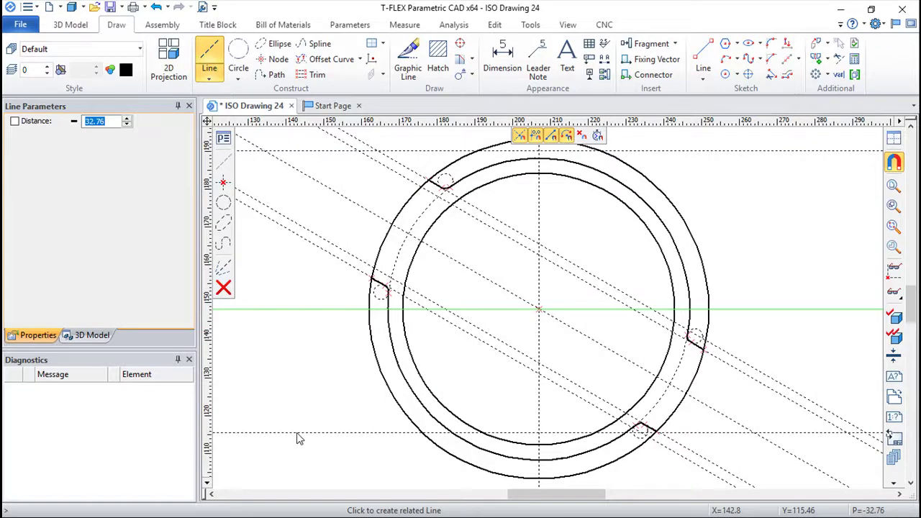
left_click(568, 475)
right_click(764, 253)
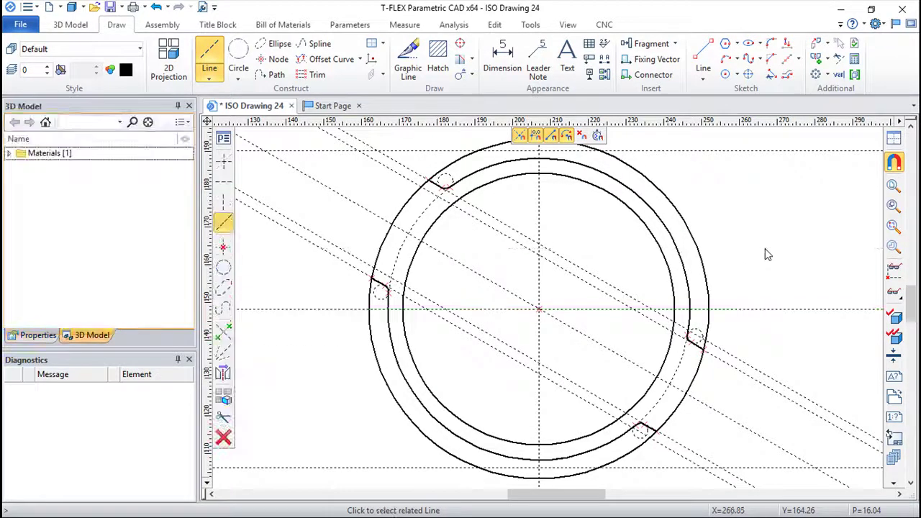
Add vertical construction lines offset 10 from the vertical centre line.
scroll(729, 252, "down", 2)
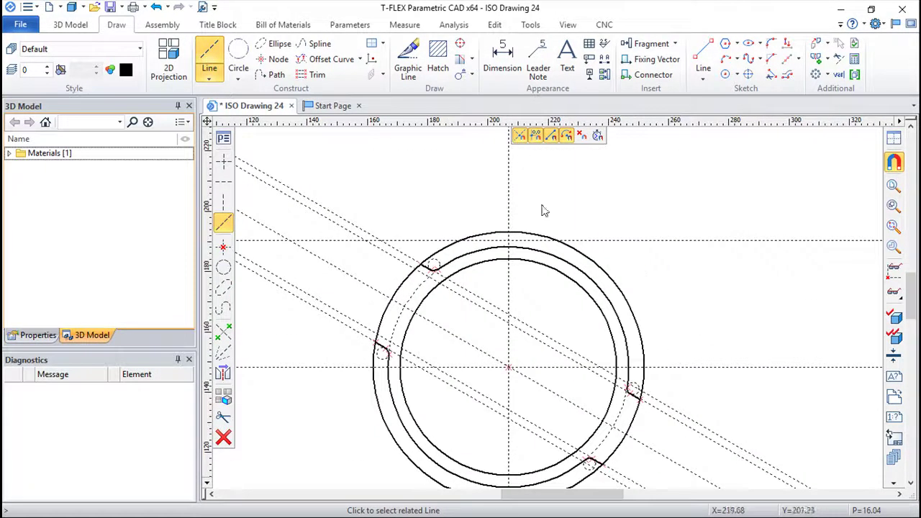
left_click(507, 194)
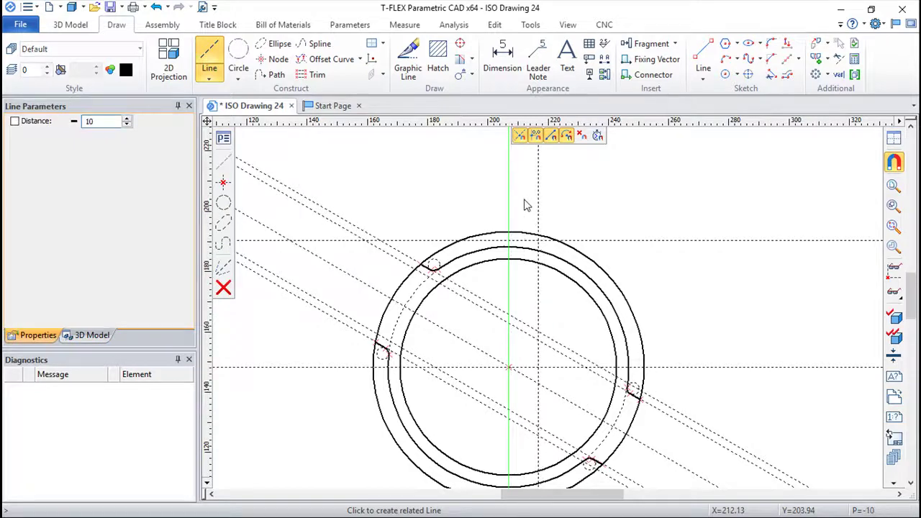
type("10")
key("Return")
scroll(547, 193, "up", 3)
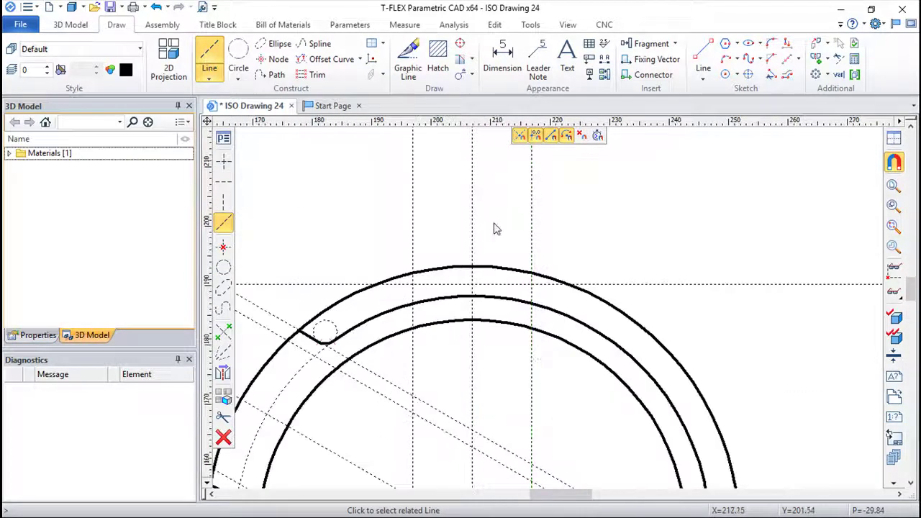
left_click(412, 275)
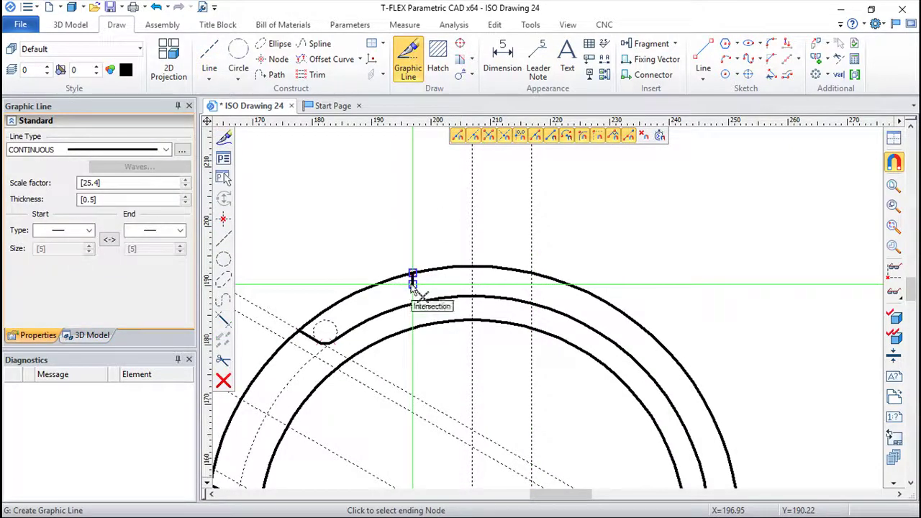
Outline the top slot's sides and bottom with thick lines.
left_click(412, 284)
left_click(531, 284)
left_click(531, 272)
right_click(585, 234)
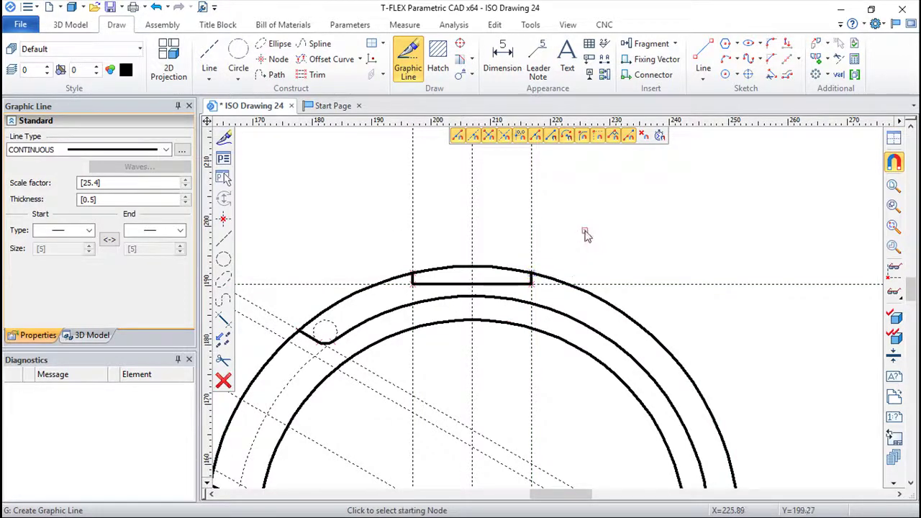
Outline the bottom slot between the offset lines up to the outer arc.
scroll(516, 374, "down", 2)
middle_click_drag(515, 374, 539, 151)
scroll(571, 379, "up", 3)
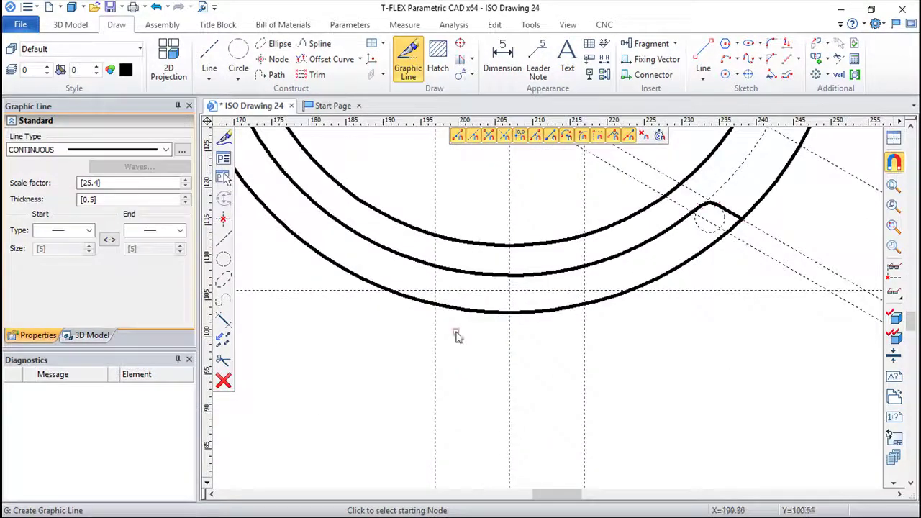
left_click(435, 303)
left_click(434, 291)
left_click(584, 292)
left_click(591, 310)
scroll(596, 324, "down", 2)
scroll(495, 246, "up", 1)
scroll(448, 370, "up", 1)
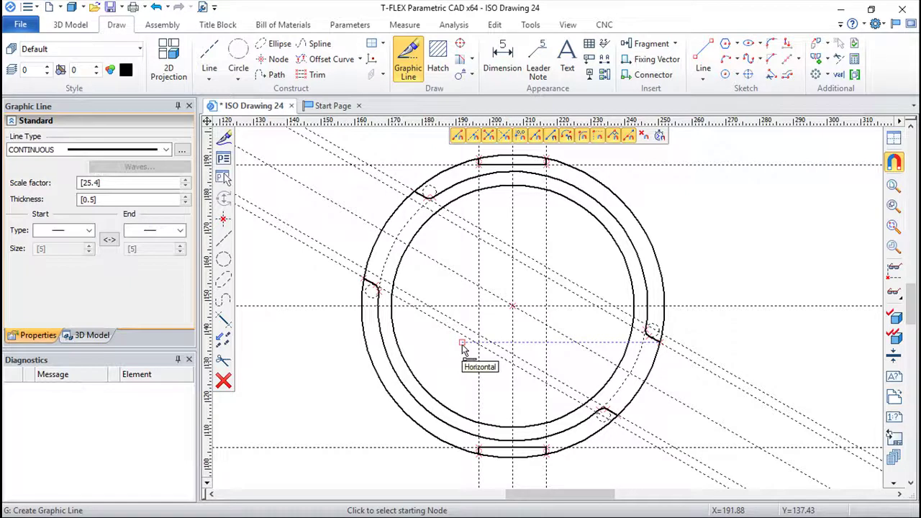
scroll(482, 349, "down", 1)
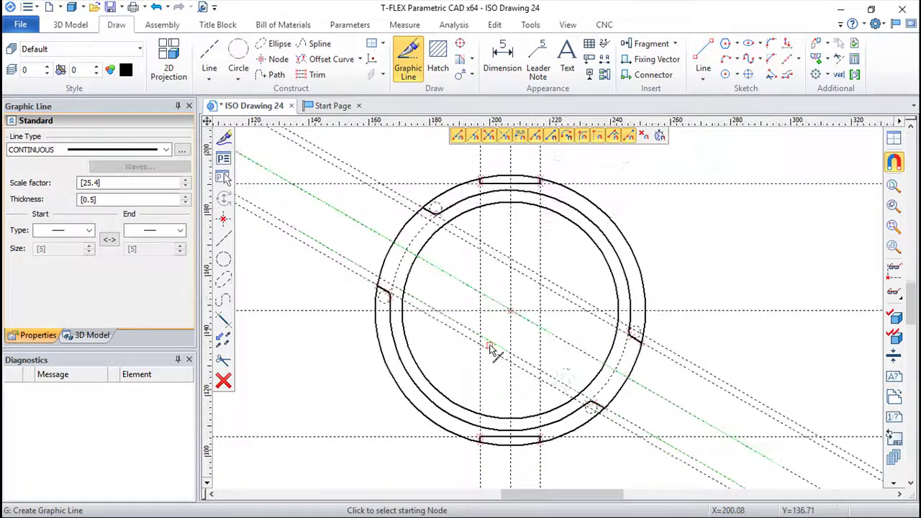
Offset vertical construction lines 54 units to the left and right of the centre line.
left_click(210, 58)
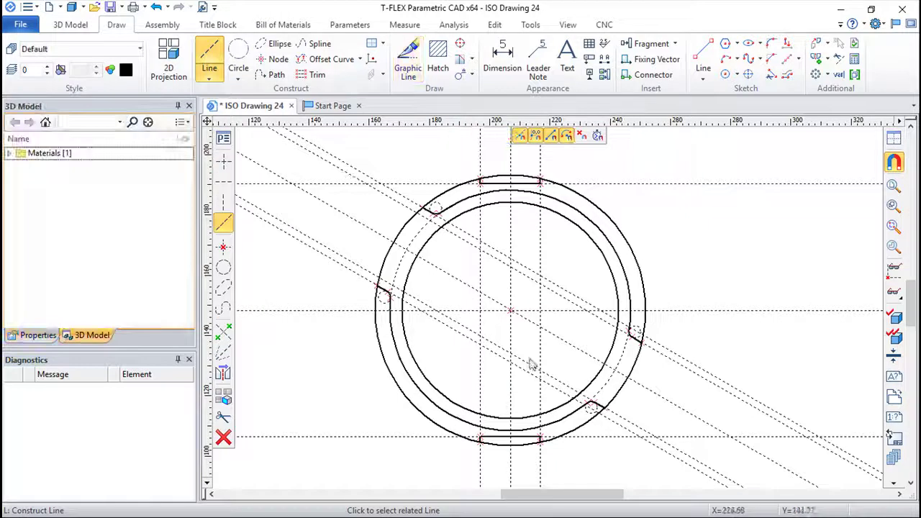
left_click(511, 341)
type("54")
key("Return")
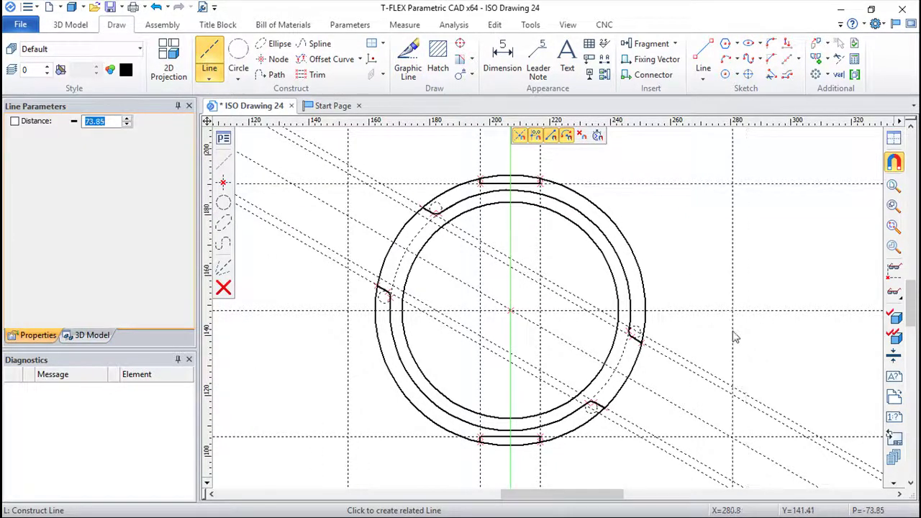
type("54")
key("Return")
key("Escape")
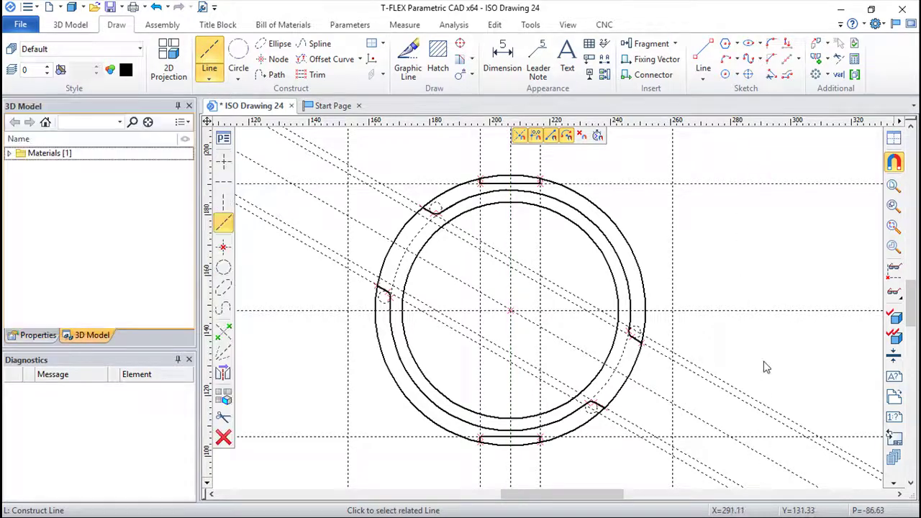
scroll(691, 359, "up", 2)
scroll(687, 360, "down", 1)
scroll(784, 369, "up", 1)
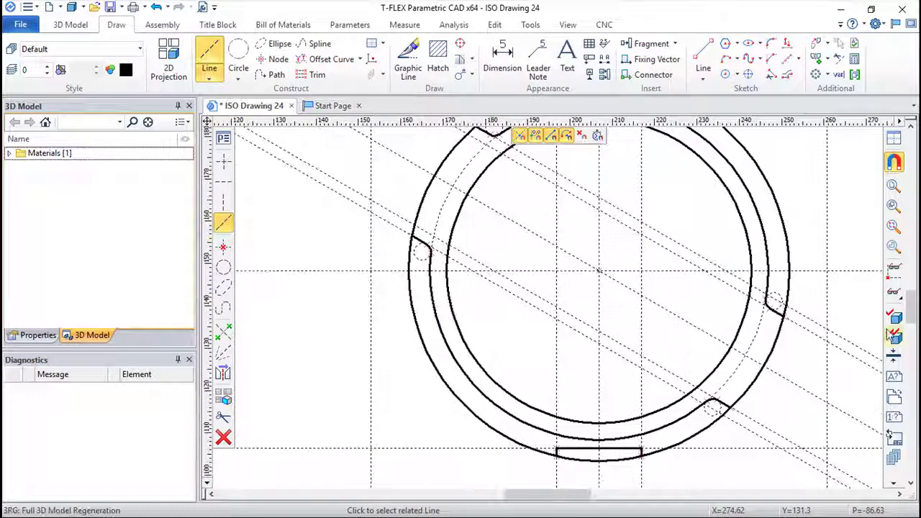
Draw small circles at both 54-line crossings with the horizontal centre line, the right one radius 4.
left_click(238, 54)
left_click(370, 272)
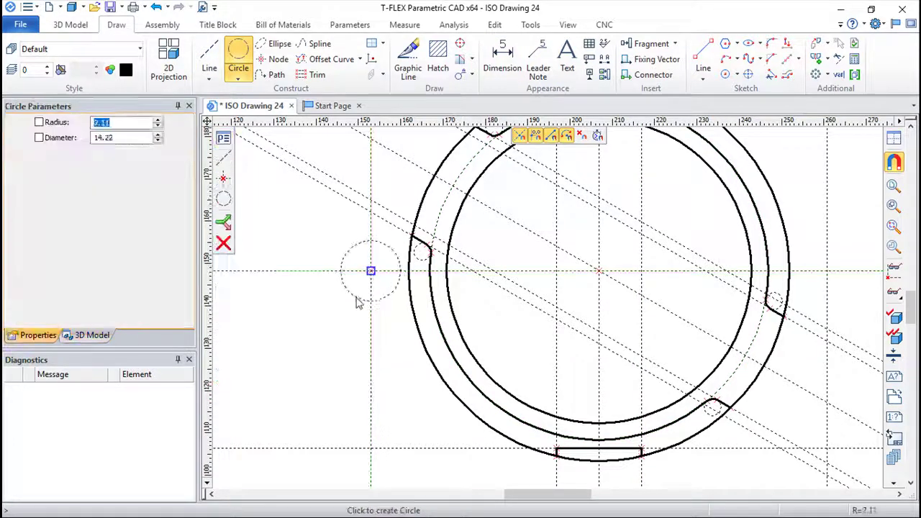
left_click(352, 305)
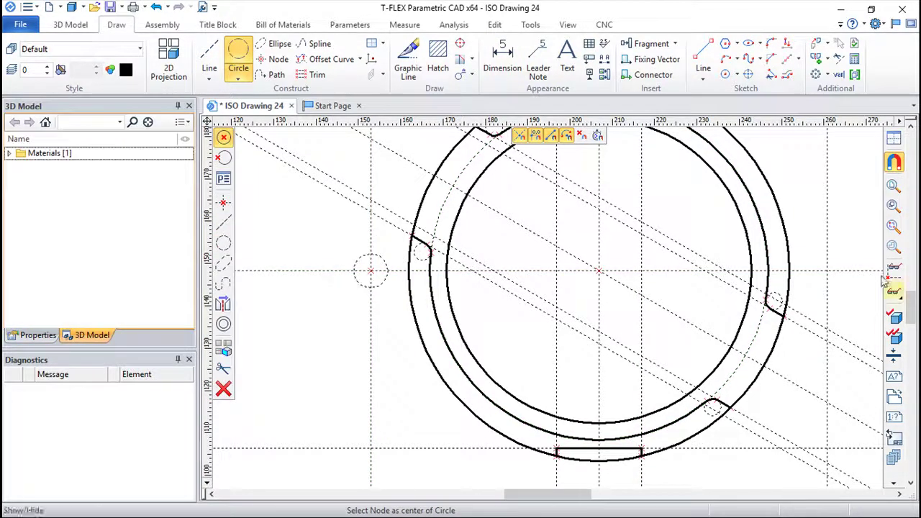
left_click(827, 271)
type("4")
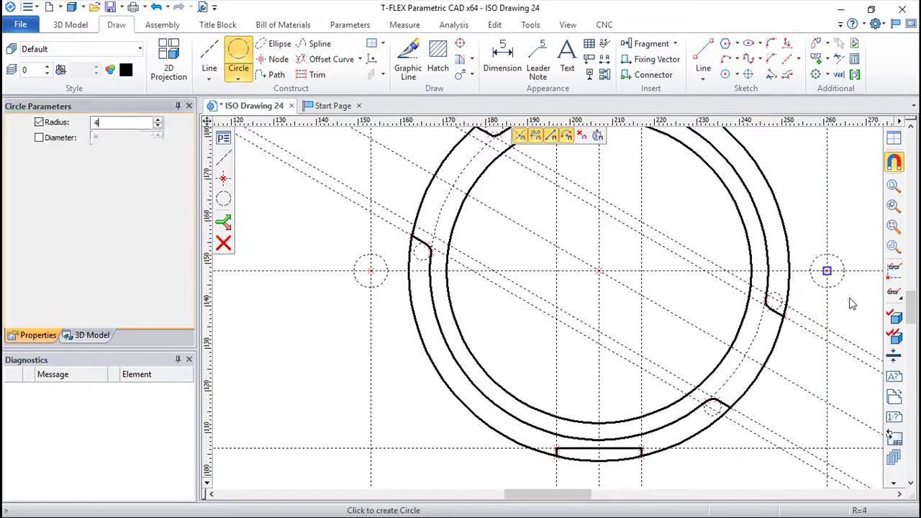
key("Return")
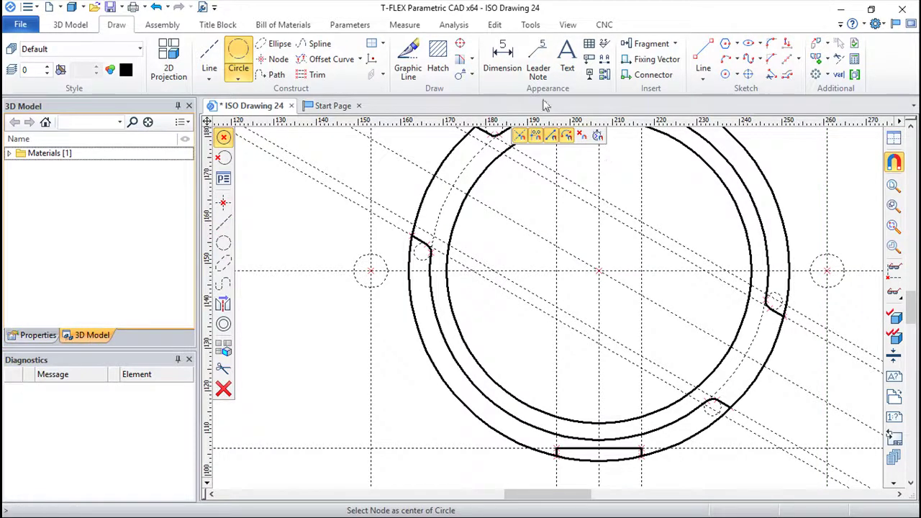
Trace the small bolt-hole circles beside the ring as thick solid outlines.
left_click(408, 51)
left_click(387, 269)
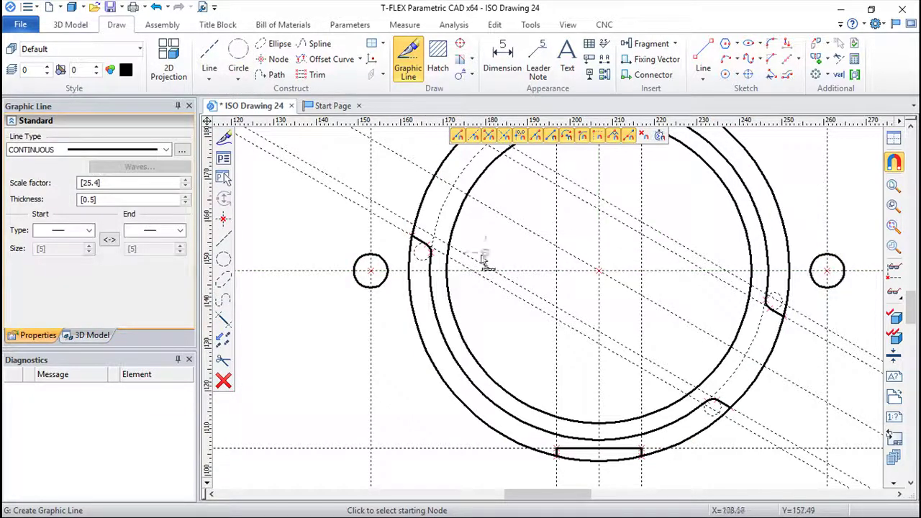
scroll(334, 215, "down", 2)
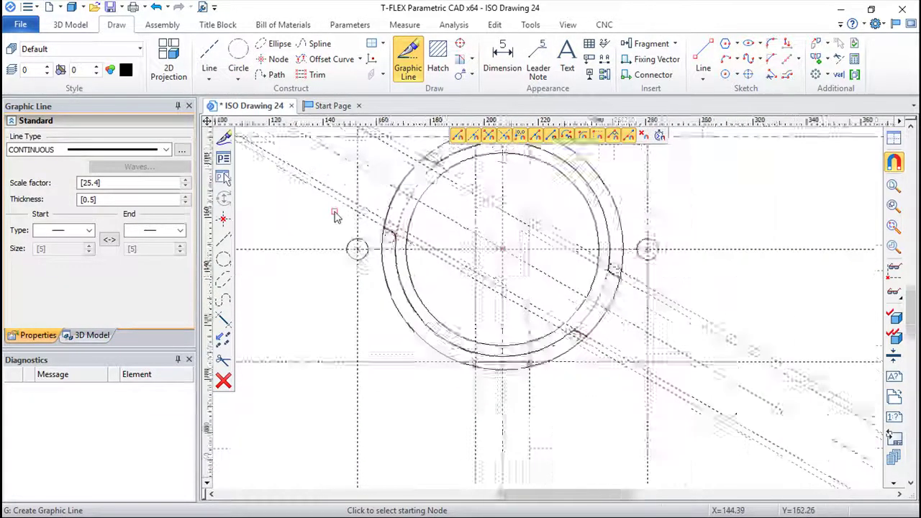
key("Escape")
mouse_move(493, 304)
middle_mouse_down()
mouse_move(474, 374)
mouse_move(550, 324)
middle_mouse_up()
Draw a 160-diameter construction circle centred on the flange centre.
left_click(240, 57)
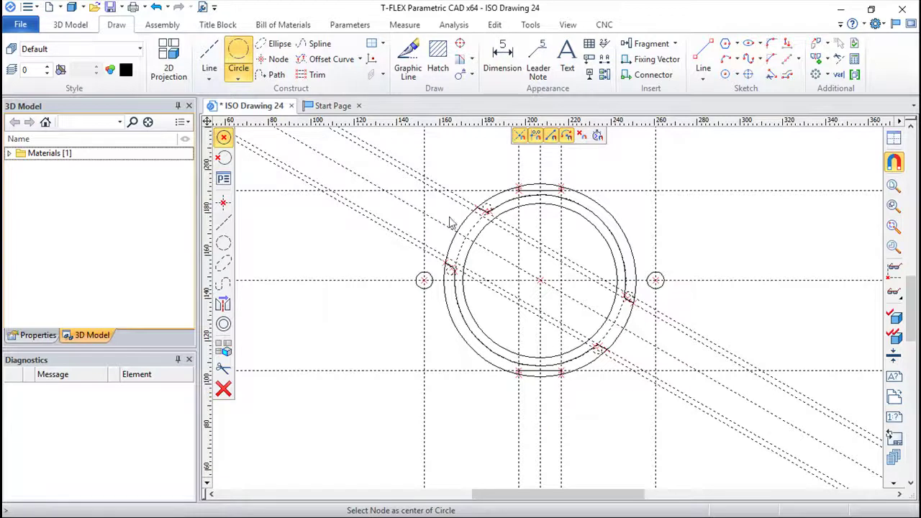
left_click(540, 280)
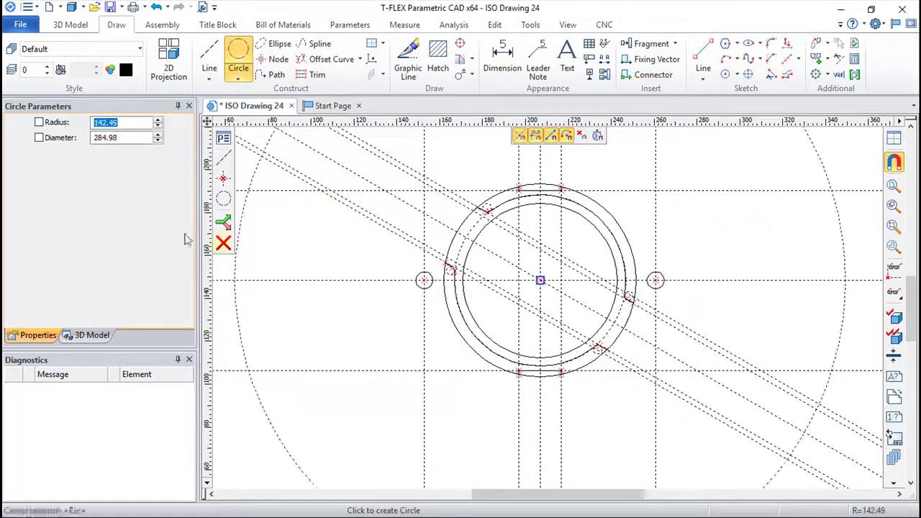
left_click(126, 137)
type("160")
key("Return")
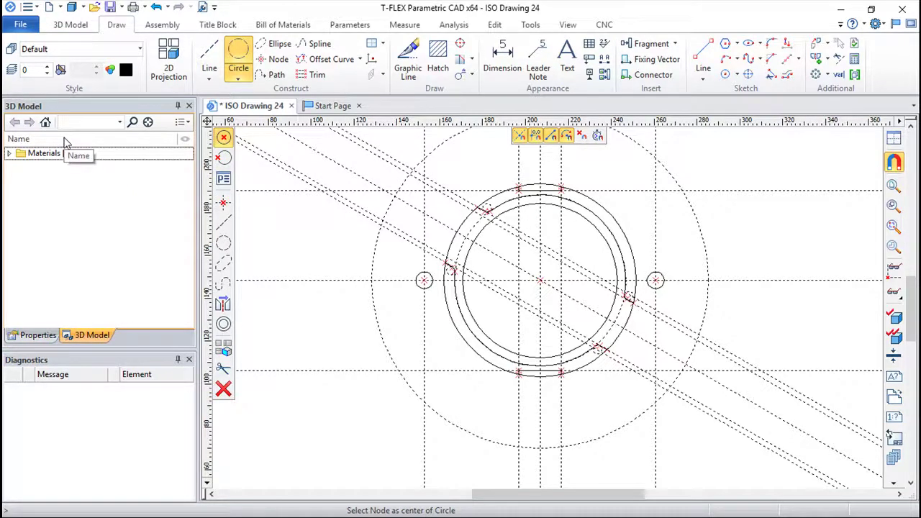
Add two more concentric construction circles with diameters 170 and 172.
left_click(540, 280)
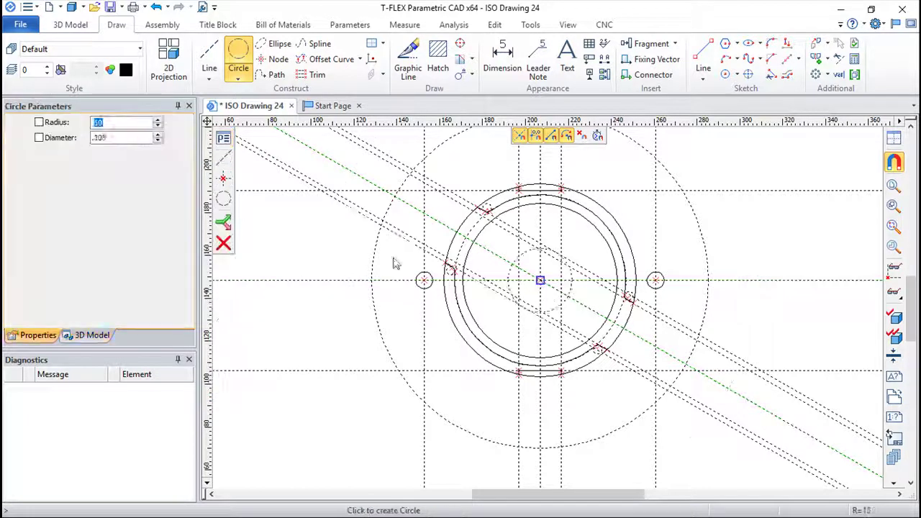
double_click(122, 138)
type("170")
key("Return")
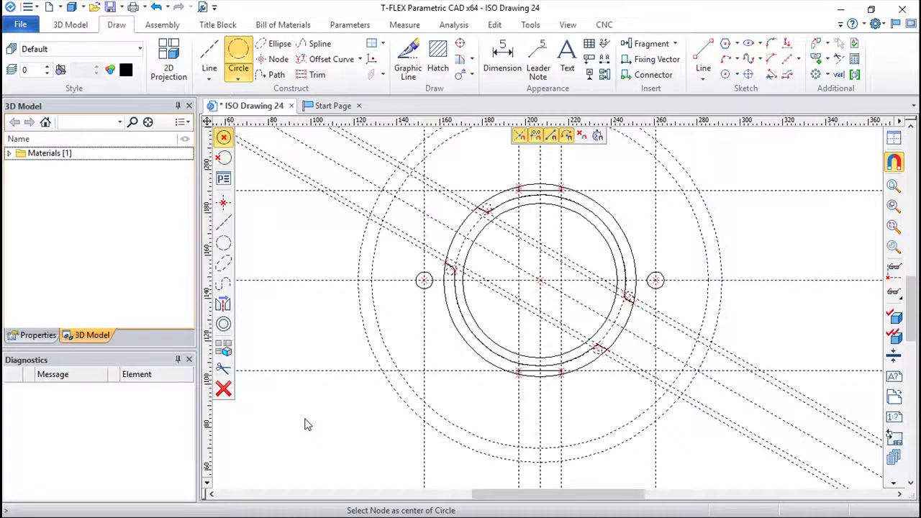
middle_click_drag(283, 350, 264, 370)
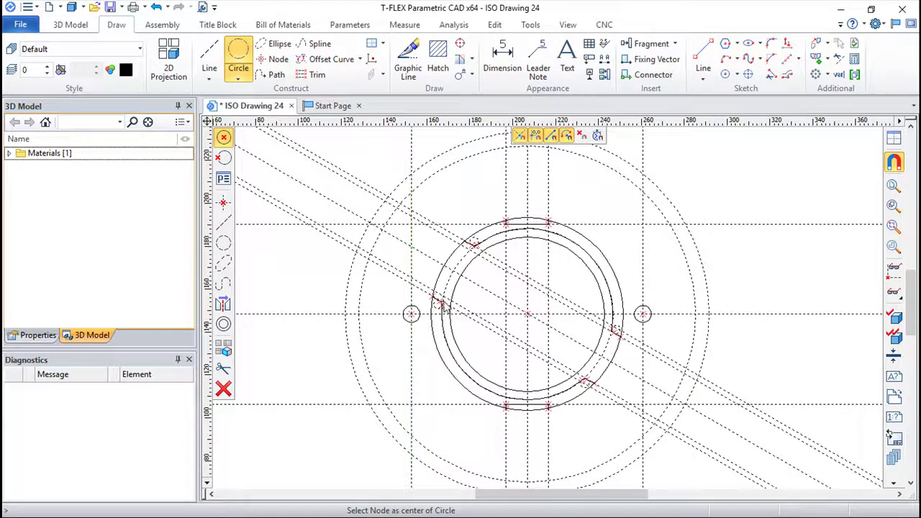
left_click(528, 314)
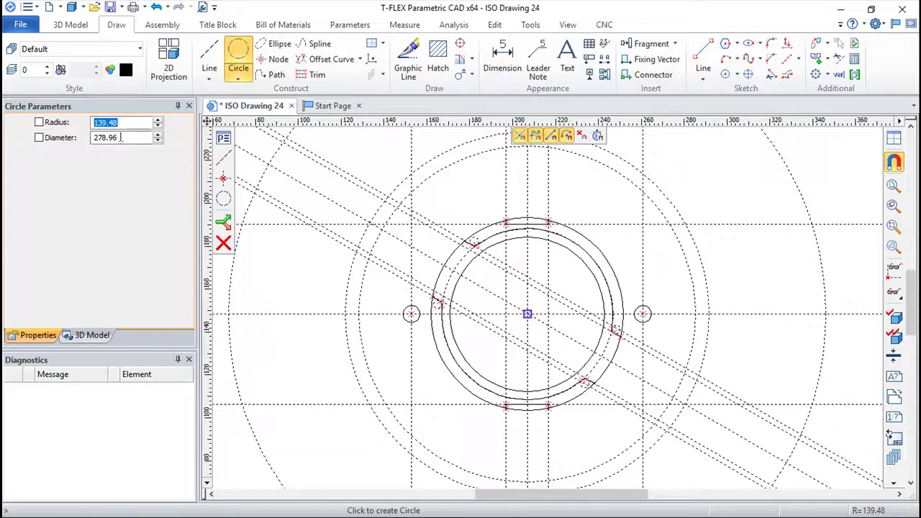
left_click(70, 140)
type("172")
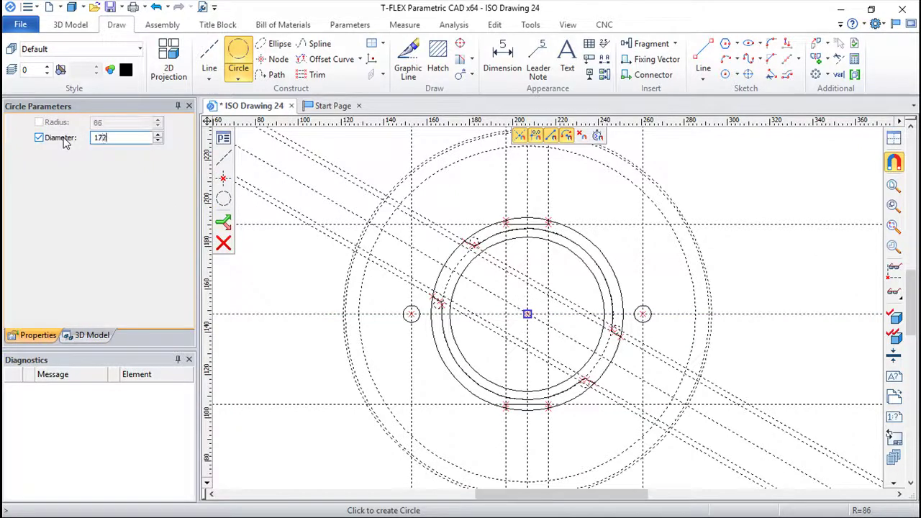
key("Return")
key("Escape")
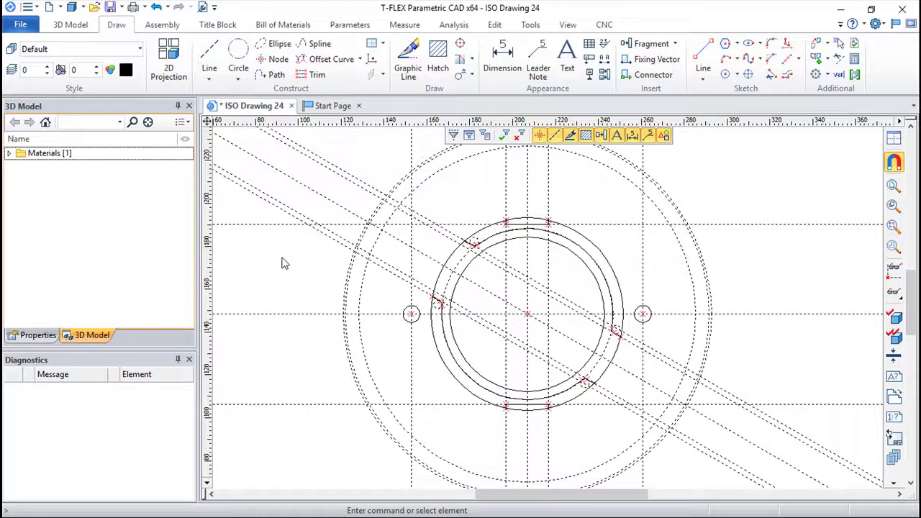
Add radius 4 and radius 2 construction circles at the arc and line intersections.
scroll(281, 261, "up", 1)
scroll(282, 262, "up", 1)
scroll(338, 242, "up", 1)
scroll(442, 223, "up", 1)
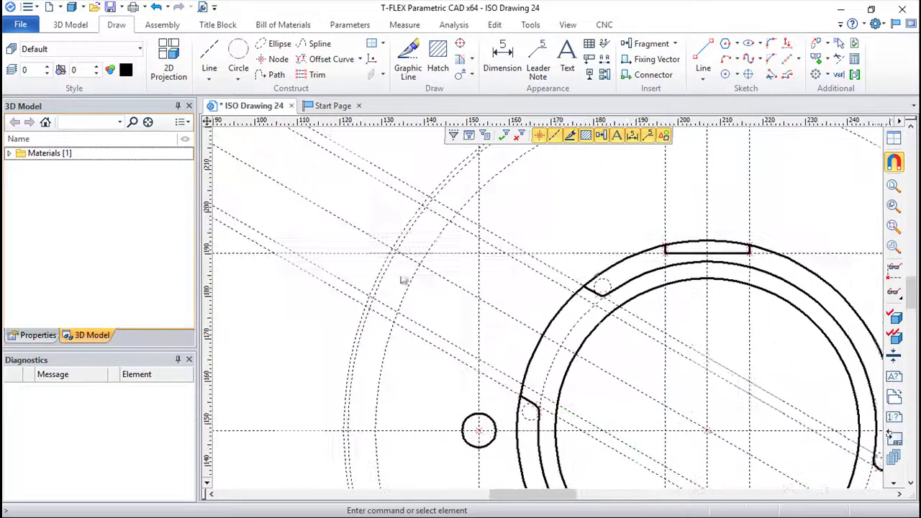
left_click(238, 54)
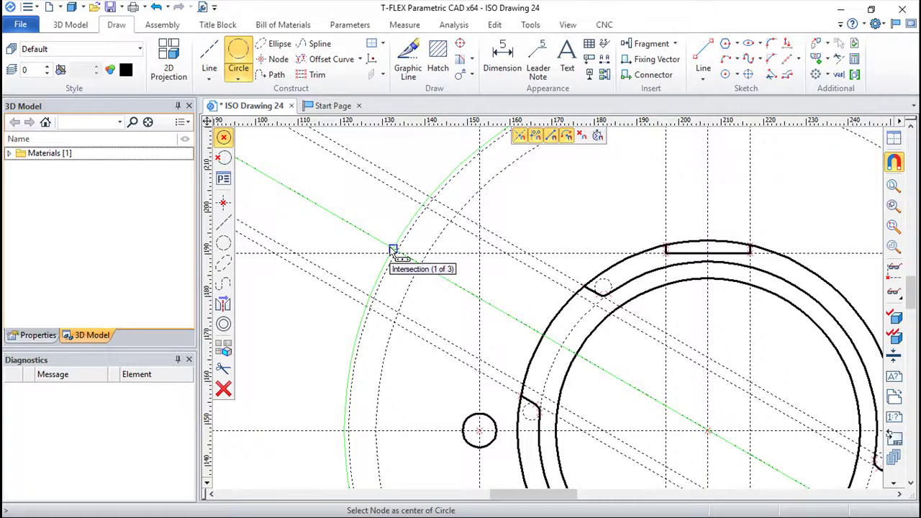
left_click(392, 251)
type("4.5")
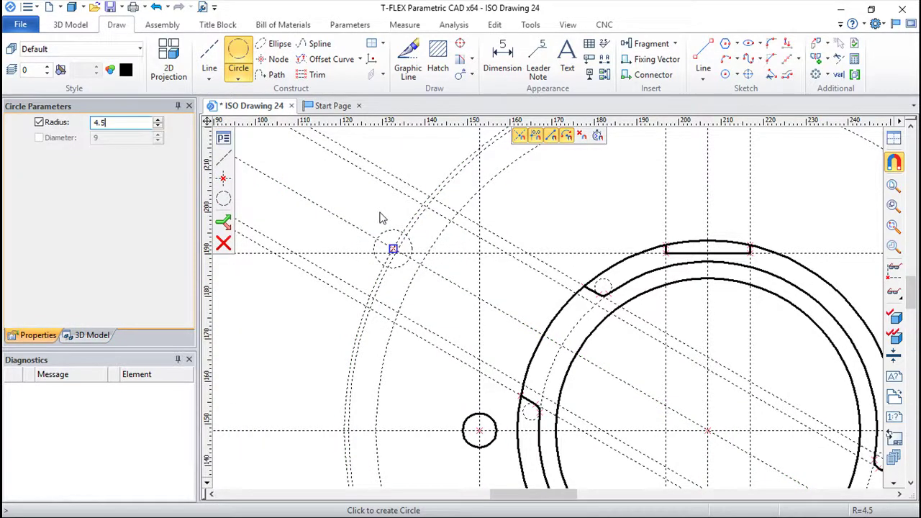
key("Return")
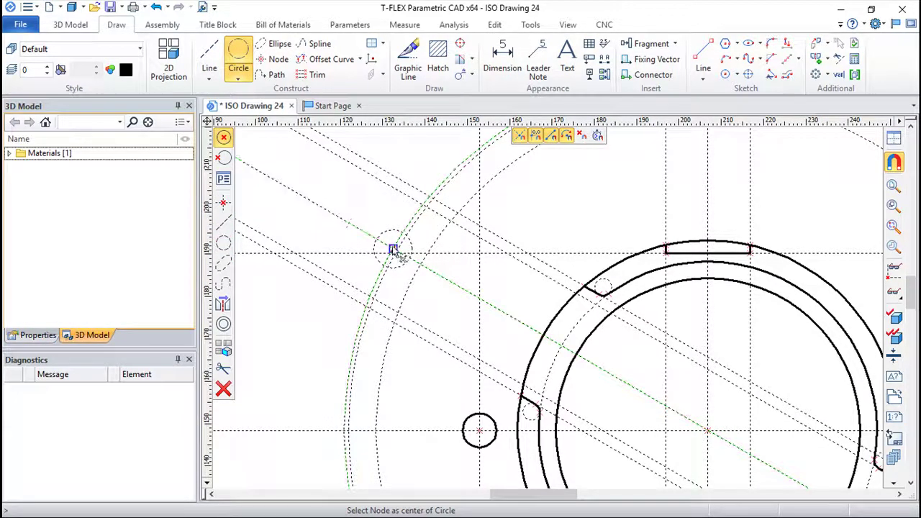
left_click(393, 249)
type("2")
key("Return")
Add a concentric radius 4.5 and radius 10 circle pair at the lower-right intersection.
scroll(496, 320, "up", 3)
scroll(551, 267, "up", 2)
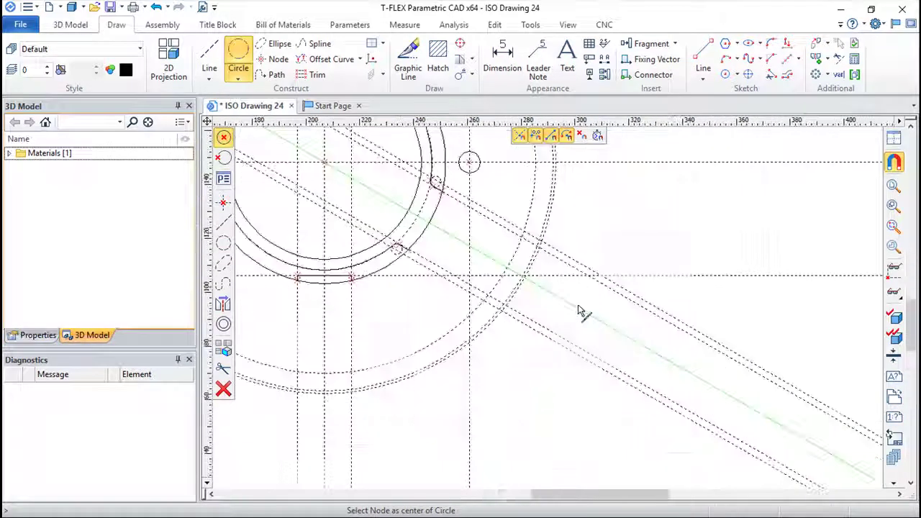
scroll(582, 318, "up", 2)
left_click(458, 261)
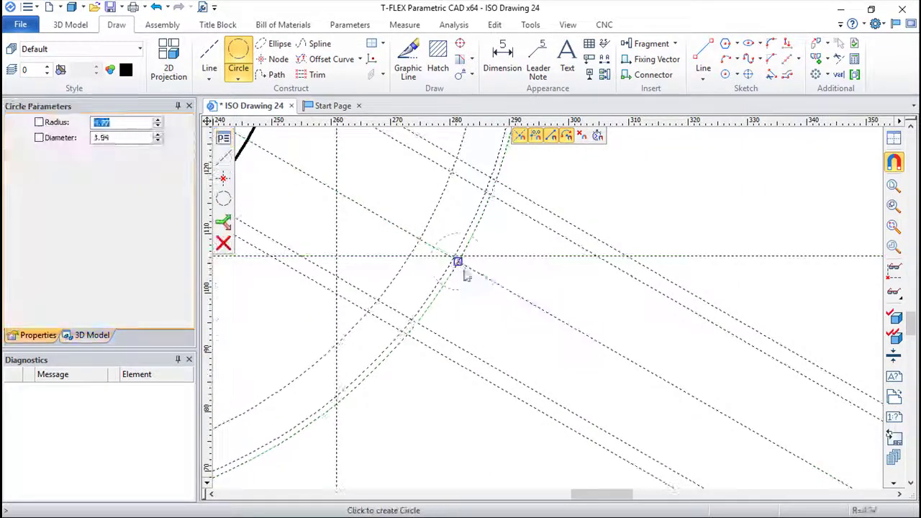
type("4.5")
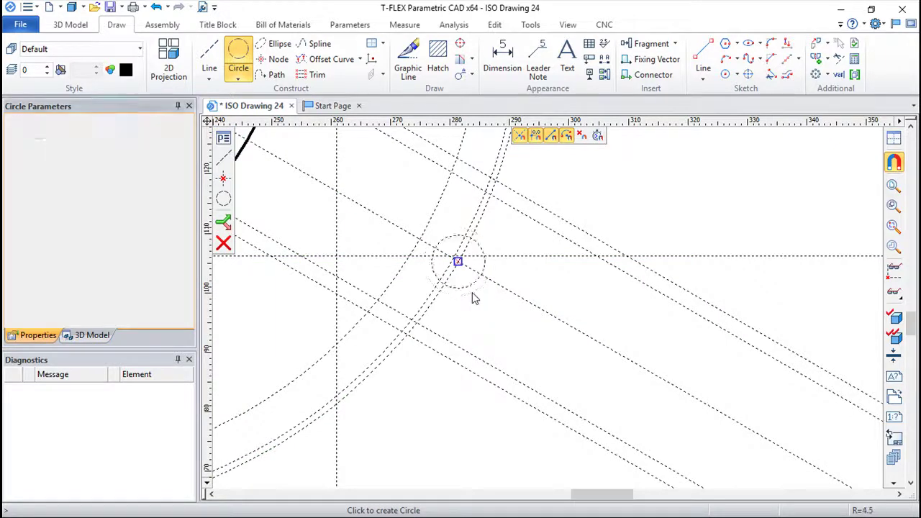
key("Return")
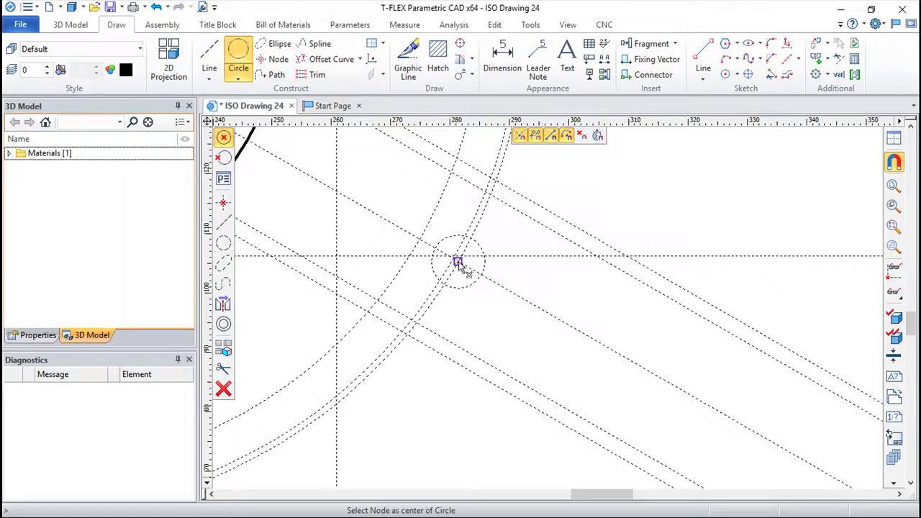
left_click(459, 262)
type("10")
key("Return")
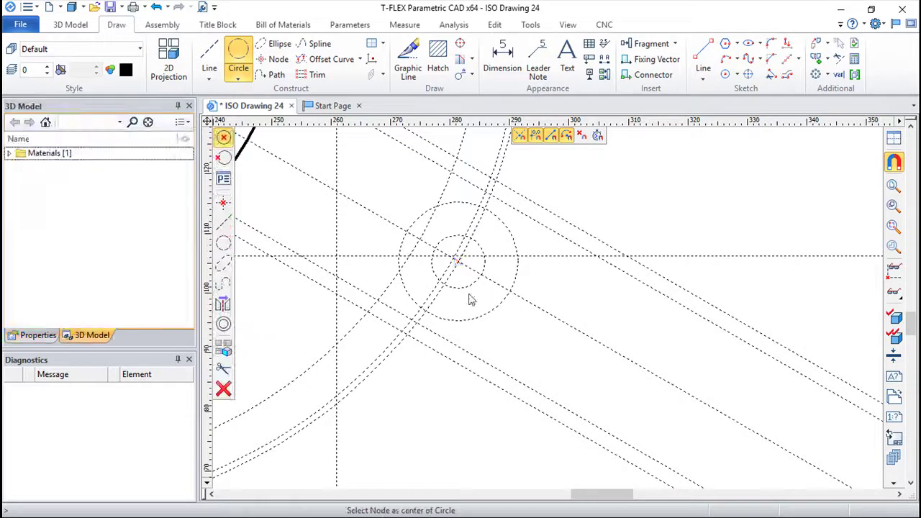
key("Escape")
scroll(572, 305, "down", 1)
scroll(568, 302, "down", 1)
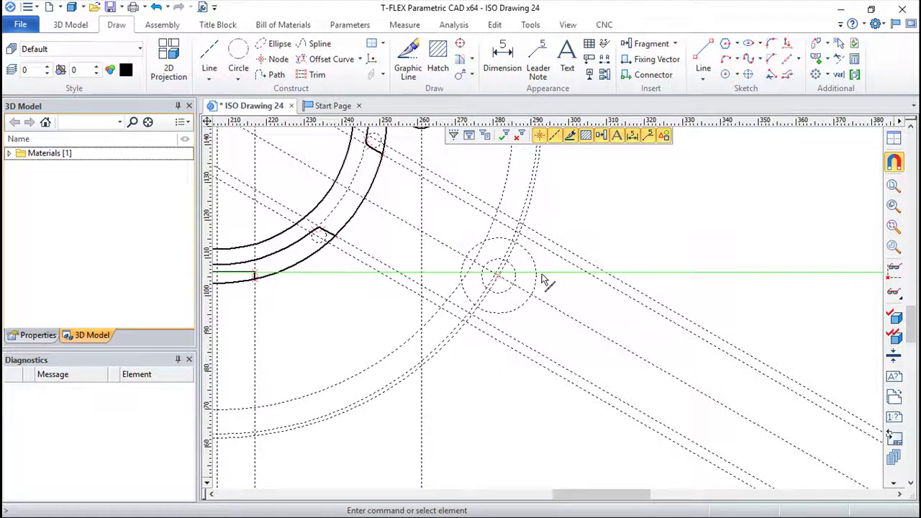
scroll(545, 278, "down", 1)
middle_click_drag(543, 220, 602, 338)
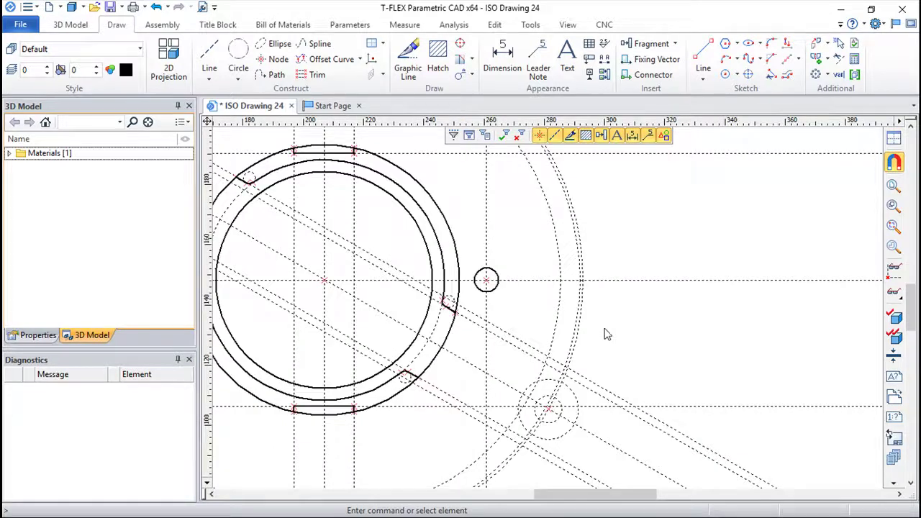
Draw construction lines tangent to the small circle and the ring.
left_click(209, 54)
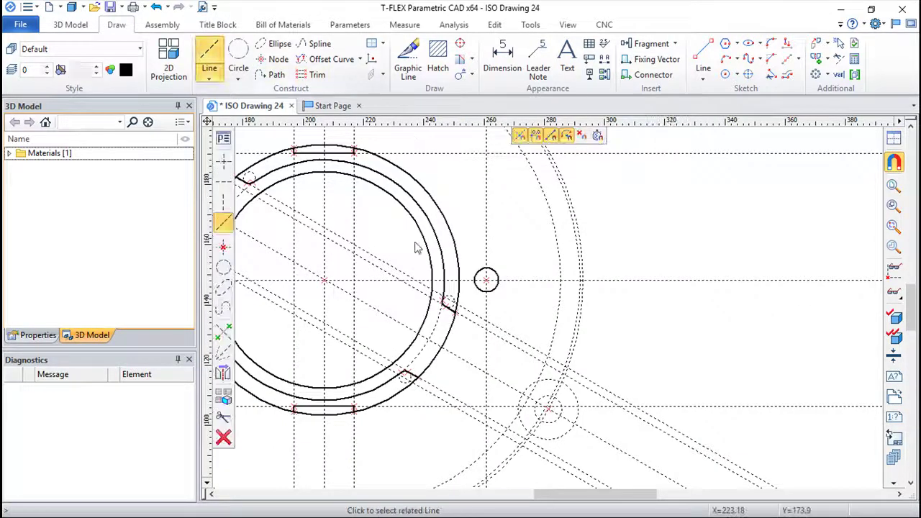
left_click(569, 392)
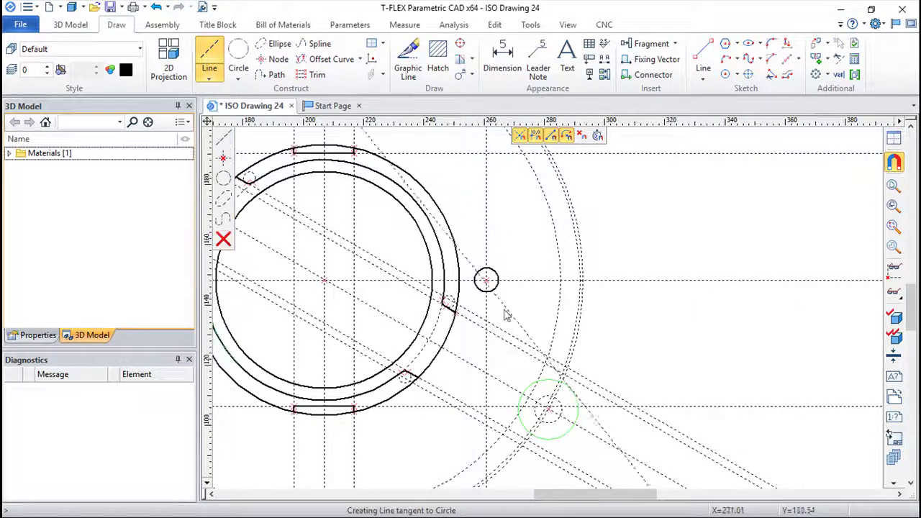
left_click(424, 215)
left_click(551, 438)
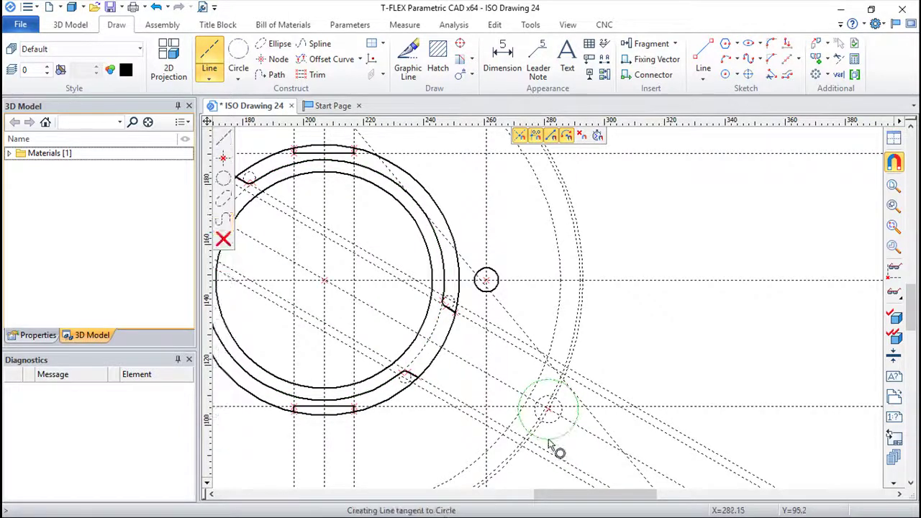
left_click(279, 404)
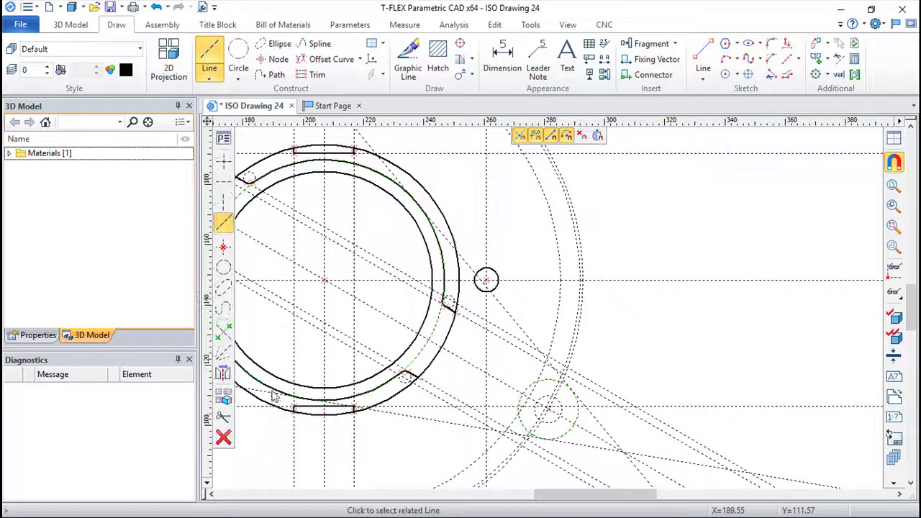
scroll(627, 348, "up", 2)
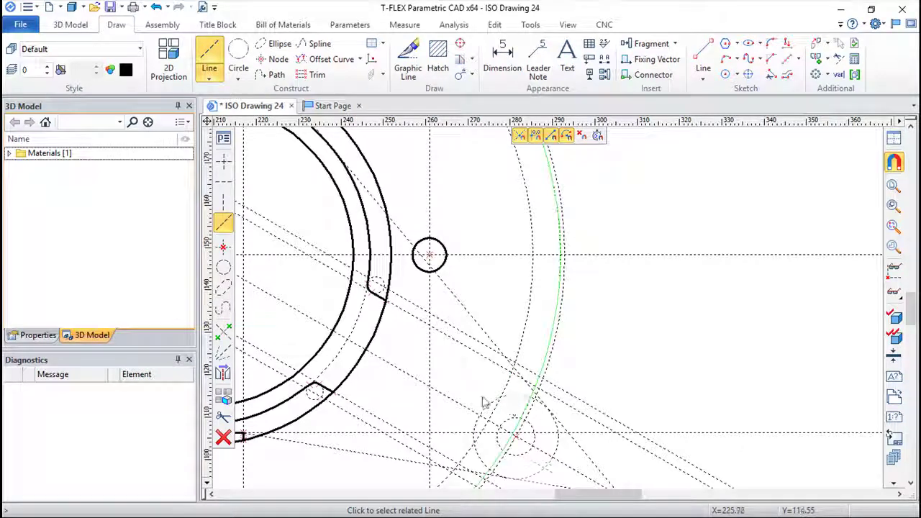
scroll(460, 382, "down", 2)
Add an inclined construction line through the ring-top node, crossing at the top slot's centre.
middle_click_drag(453, 336, 333, 283)
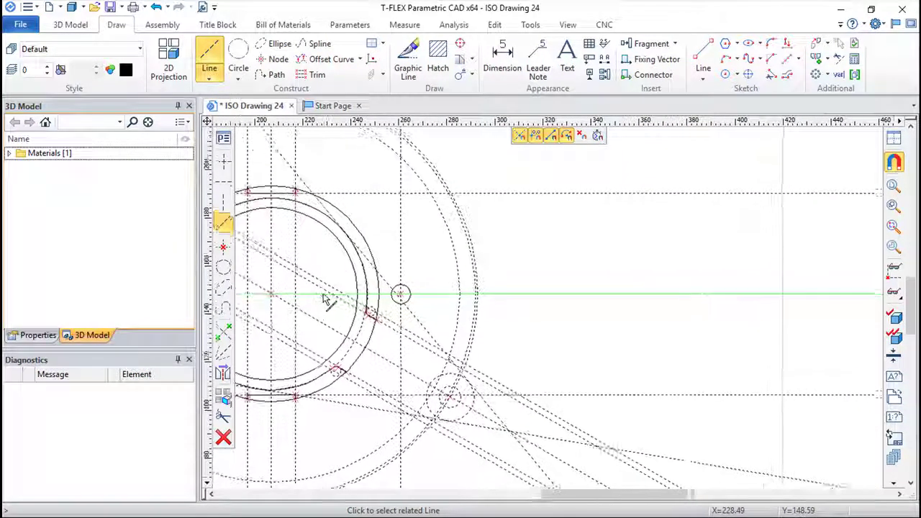
mouse_move(332, 282)
middle_mouse_down()
mouse_move(330, 351)
mouse_move(346, 362)
middle_mouse_up()
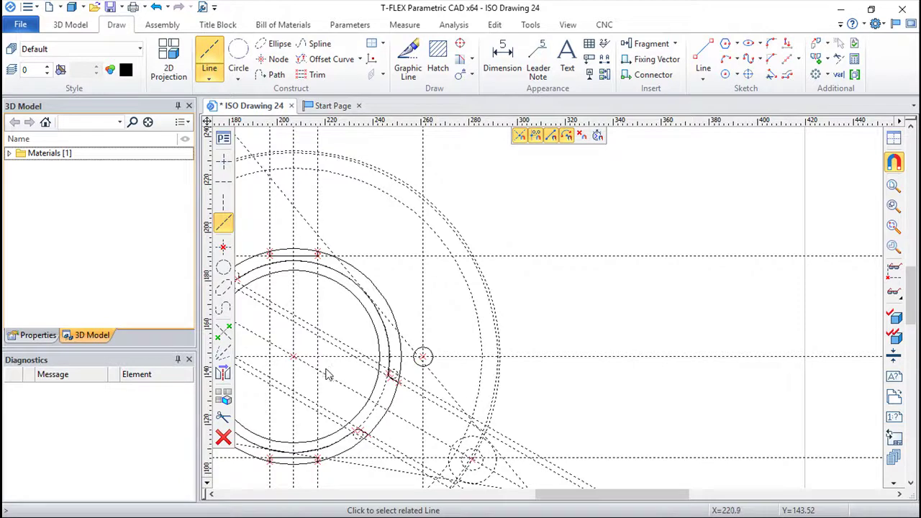
scroll(318, 371, "up", 2)
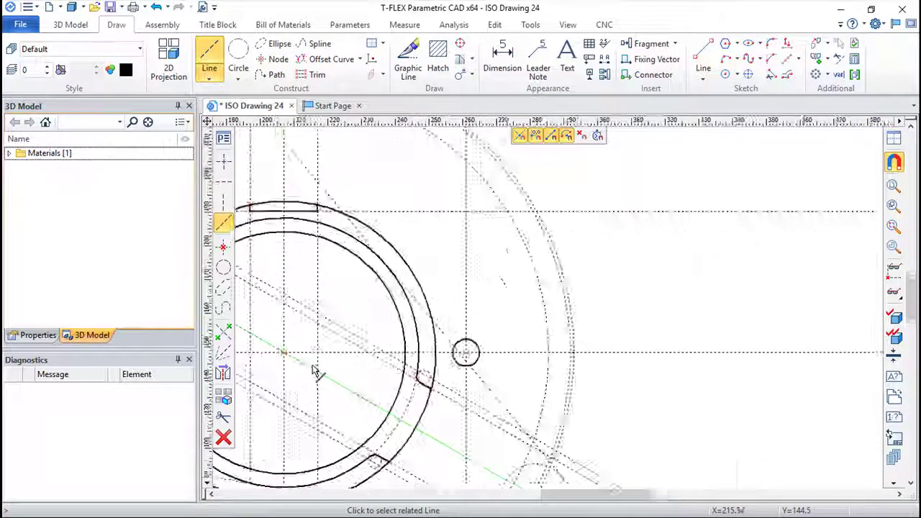
scroll(302, 371, "down", 3)
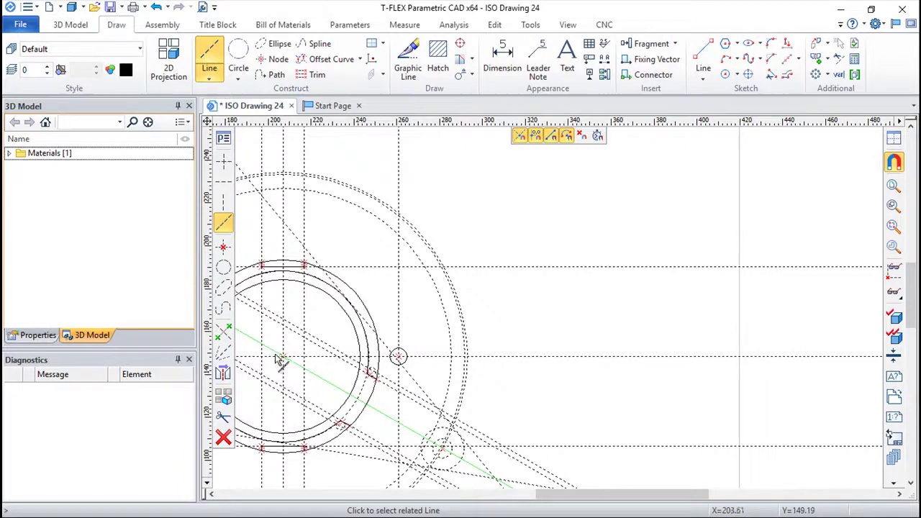
middle_click_drag(286, 328, 445, 329)
scroll(446, 329, "up", 1)
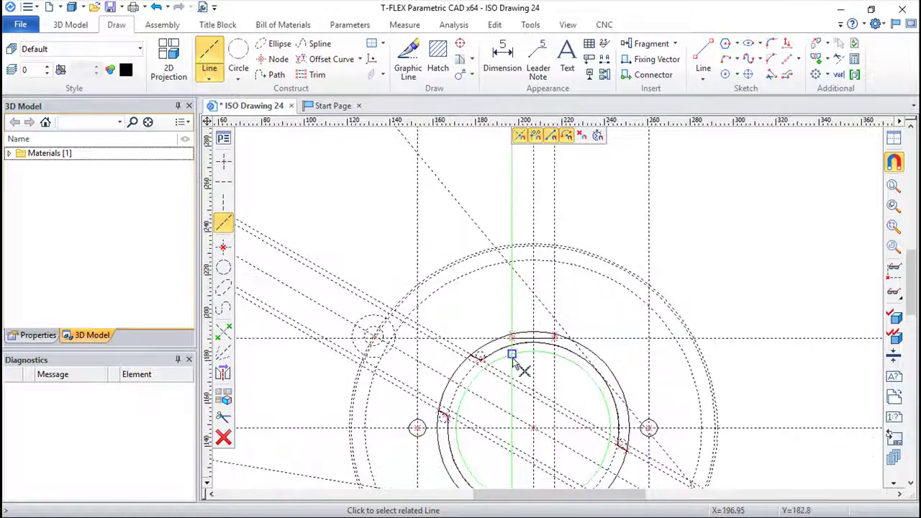
scroll(513, 353, "up", 1)
scroll(550, 369, "up", 1)
middle_click_drag(581, 354, 584, 420)
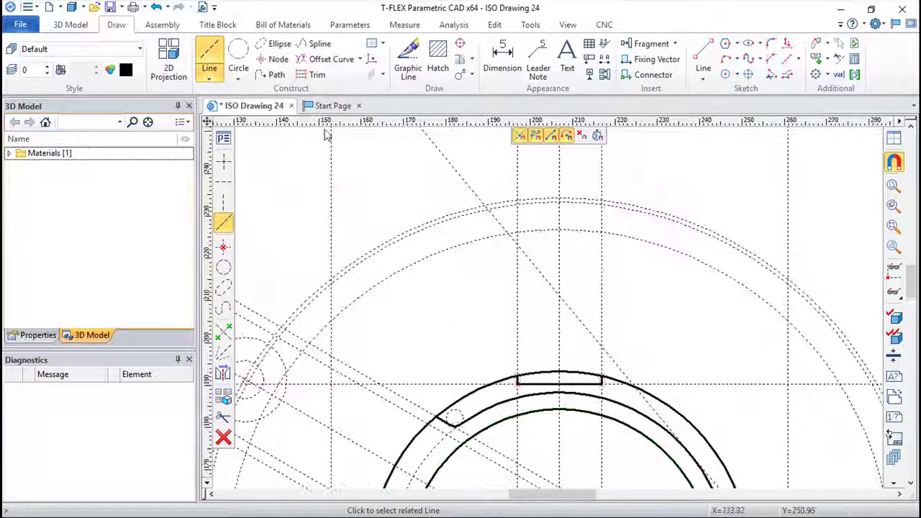
left_click(559, 372)
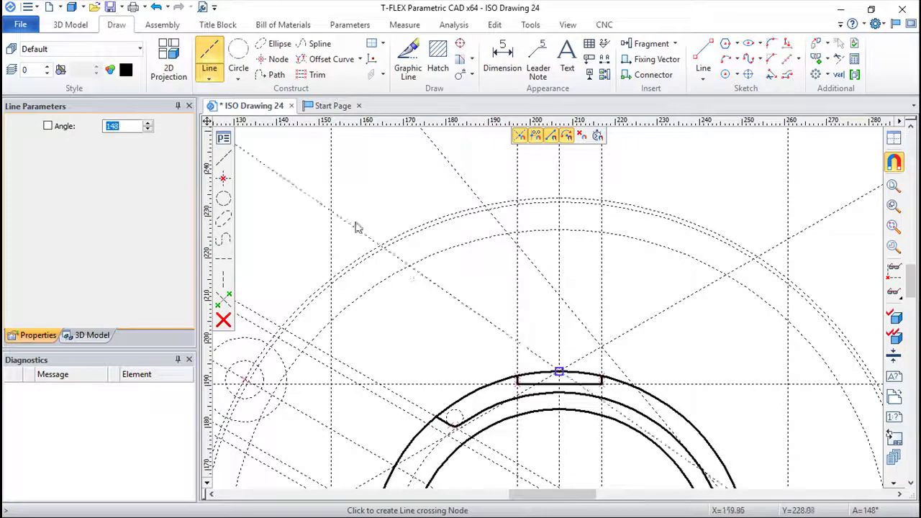
left_click(298, 207)
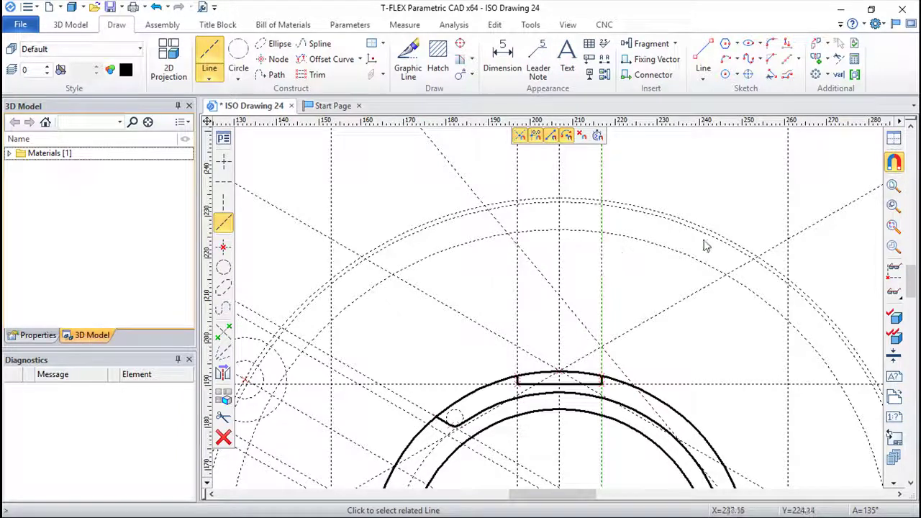
middle_click_drag(723, 223, 657, 221)
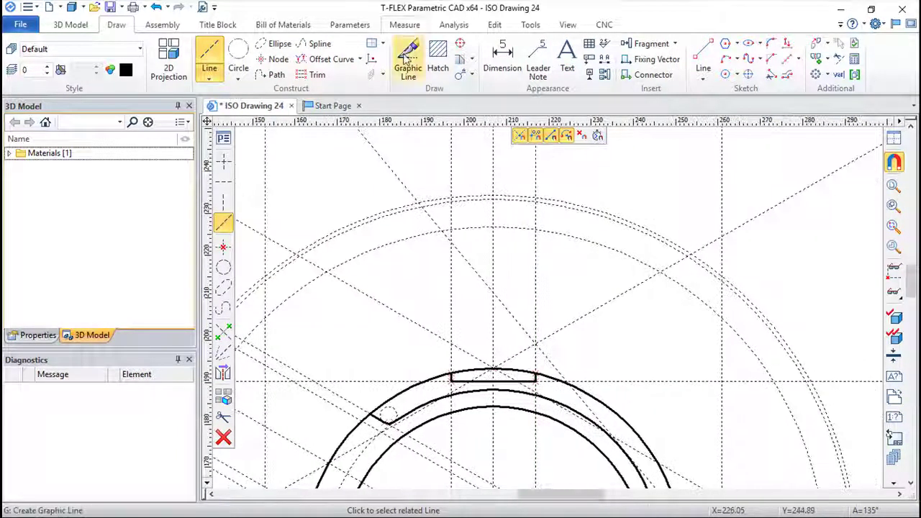
Outline the top outer arc with its short angled ends in thick lines.
left_click(408, 58)
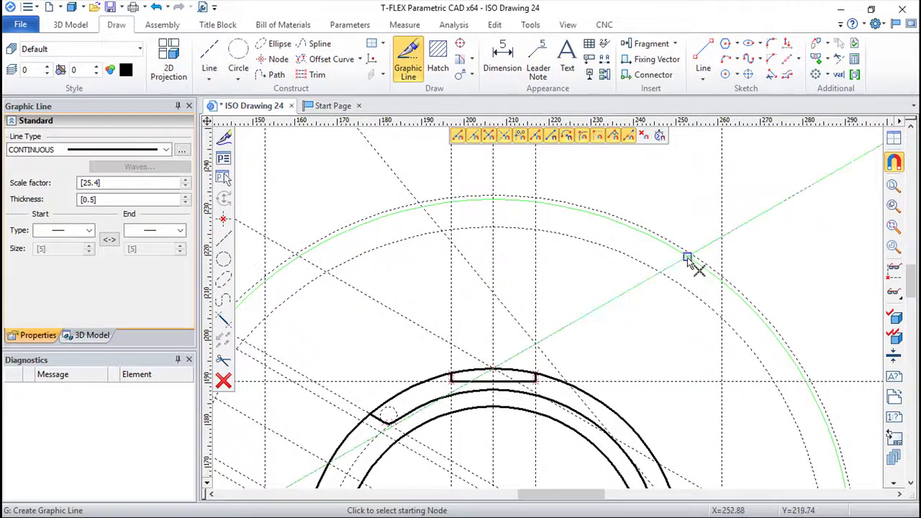
left_click(687, 256)
left_click(660, 271)
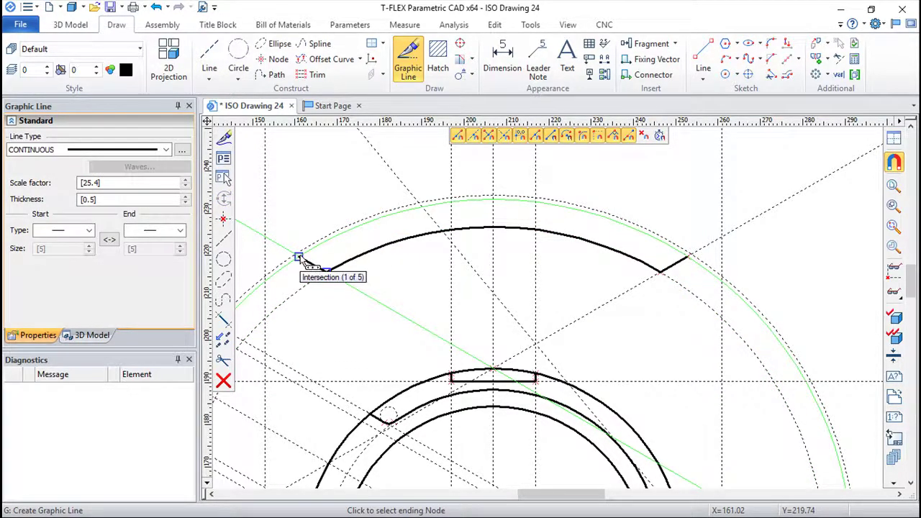
left_click(299, 257)
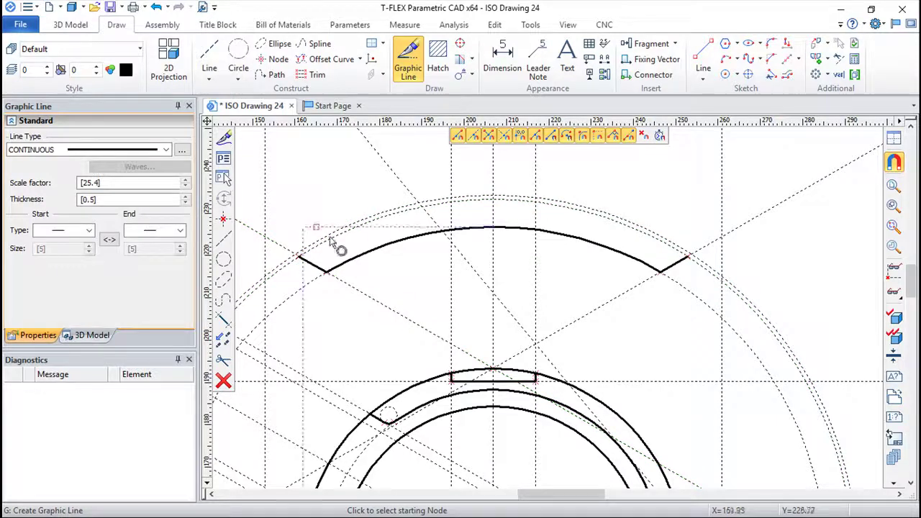
Trace the lower-right radius 4.5 bolt hole and the lug's curved edge along the radius 10 circle.
middle_click_drag(645, 374, 513, 327)
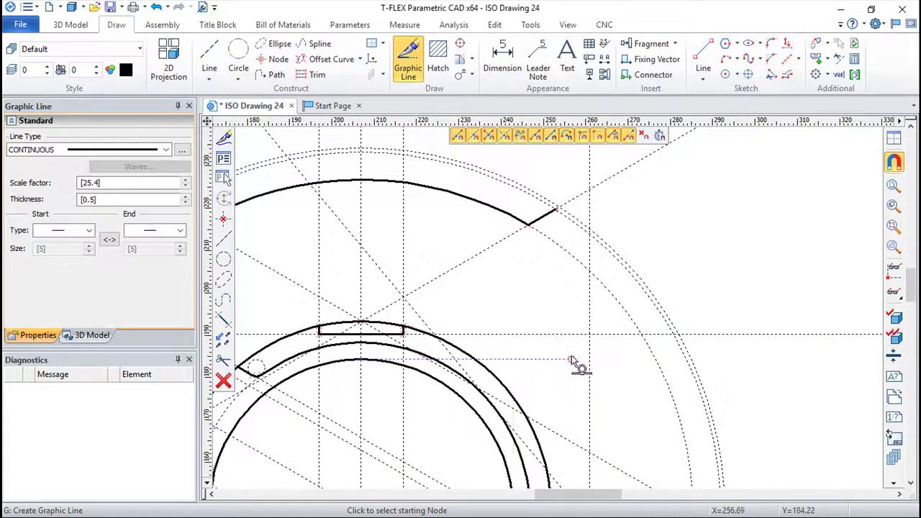
scroll(579, 365, "down", 2)
scroll(584, 356, "down", 1)
middle_click_drag(590, 354, 581, 302)
scroll(626, 380, "up", 1)
scroll(625, 402, "up", 1)
scroll(620, 397, "up", 1)
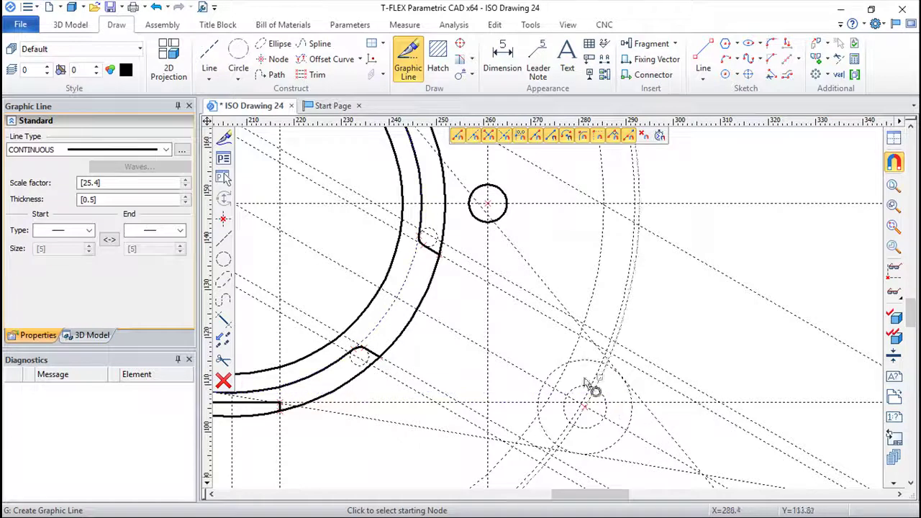
left_click(608, 416)
left_click(621, 377)
left_click(578, 454)
key("Escape")
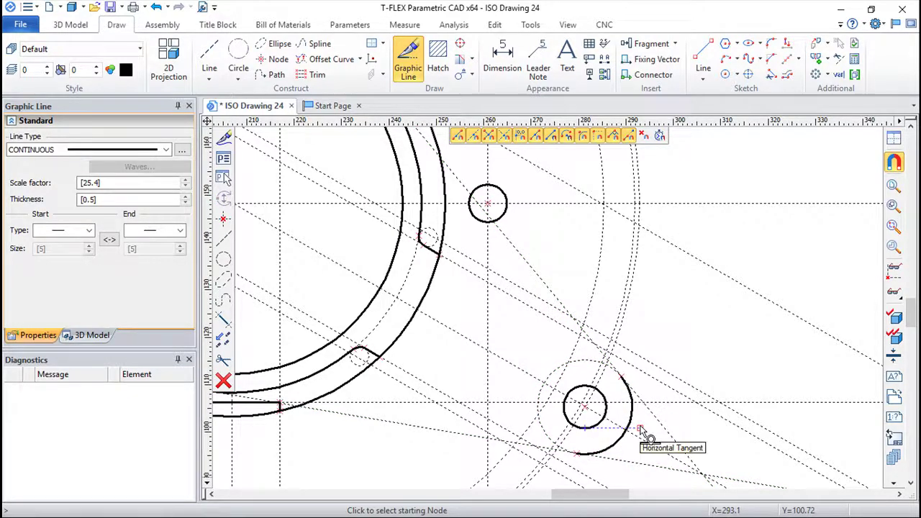
scroll(468, 335, "down", 1)
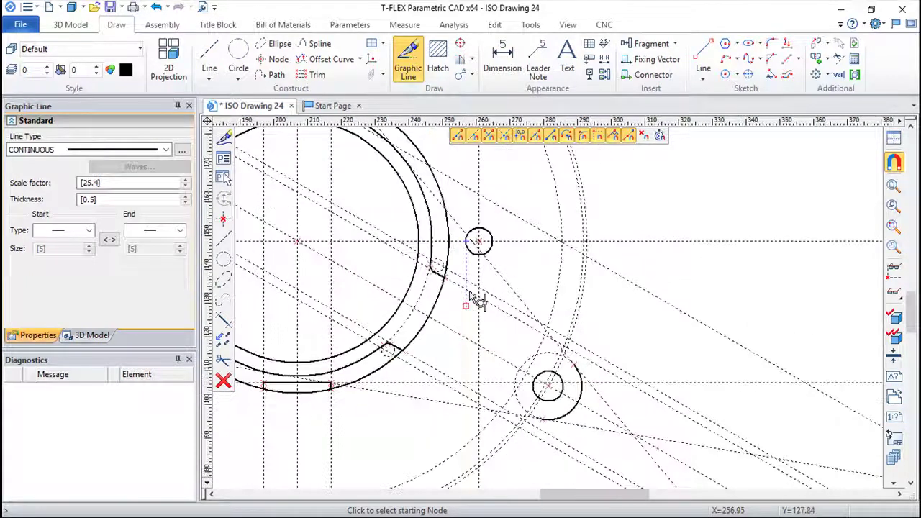
Mirror the lower lug's curved edge about the horizontal centreline onto the upper lug.
left_click(817, 61)
left_click(552, 407)
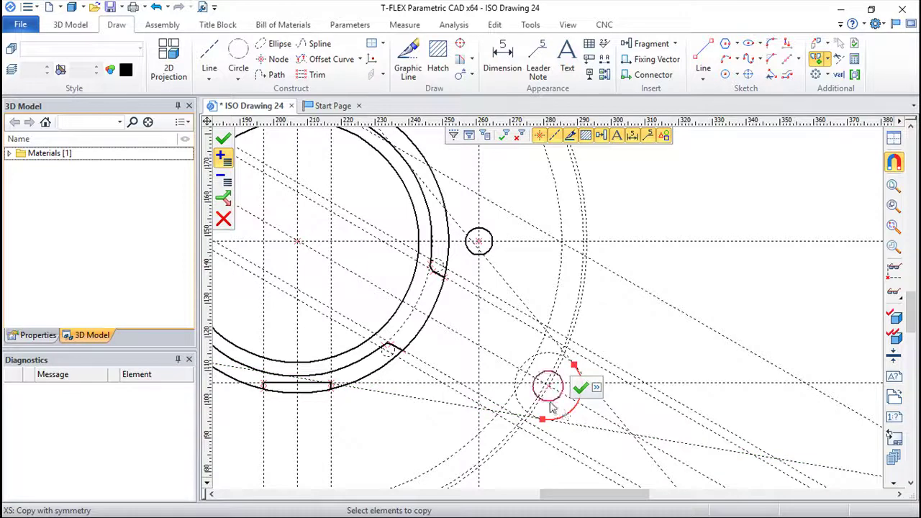
left_click(580, 388)
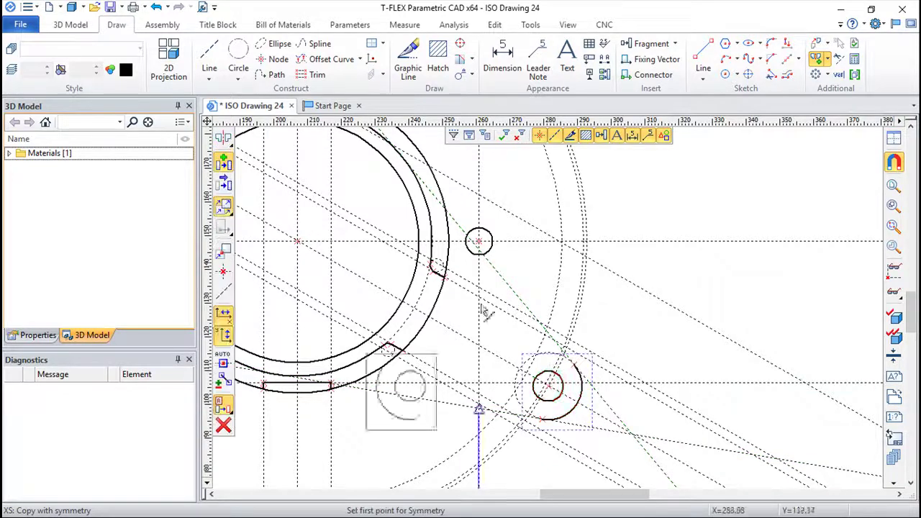
left_click(479, 242)
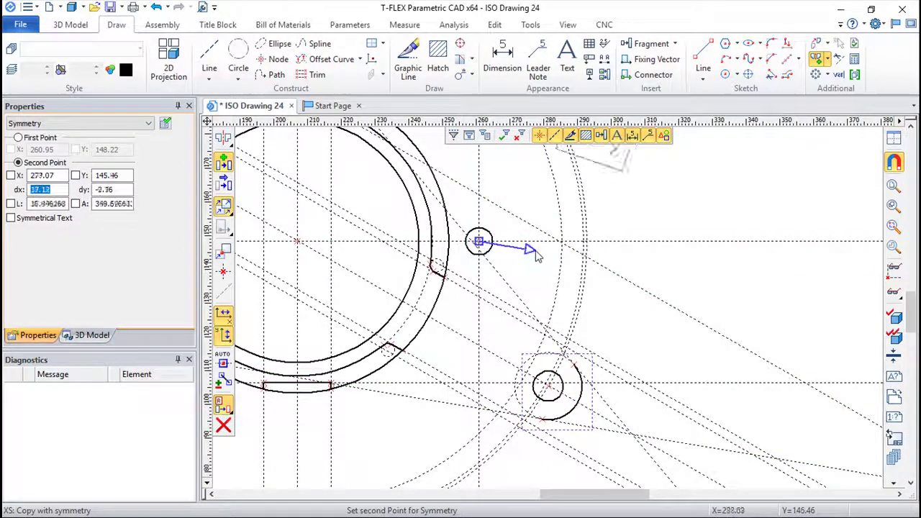
left_click(297, 241)
key("Escape")
scroll(662, 270, "up", 2)
scroll(663, 270, "down", 2)
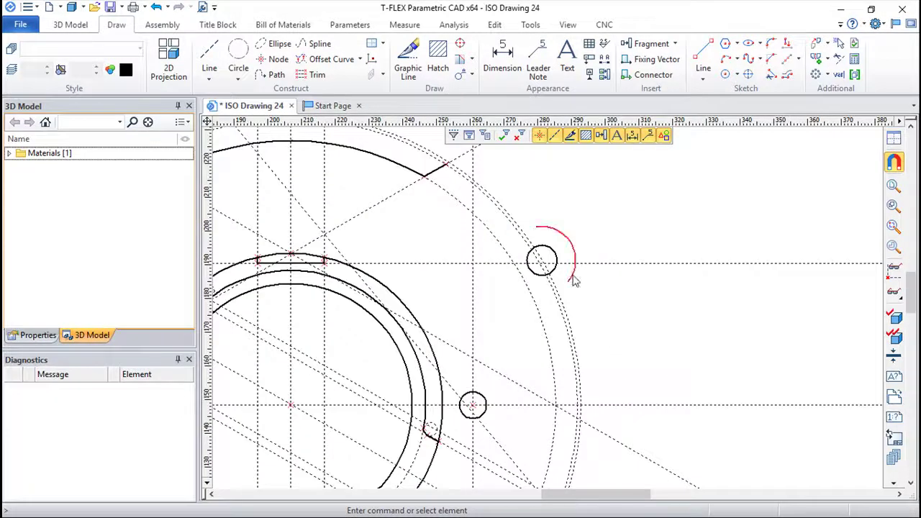
mouse_move(530, 421)
middle_mouse_down()
mouse_move(633, 263)
mouse_move(623, 400)
mouse_move(606, 274)
middle_mouse_up()
scroll(606, 273, "down", 1)
scroll(583, 389, "up", 2)
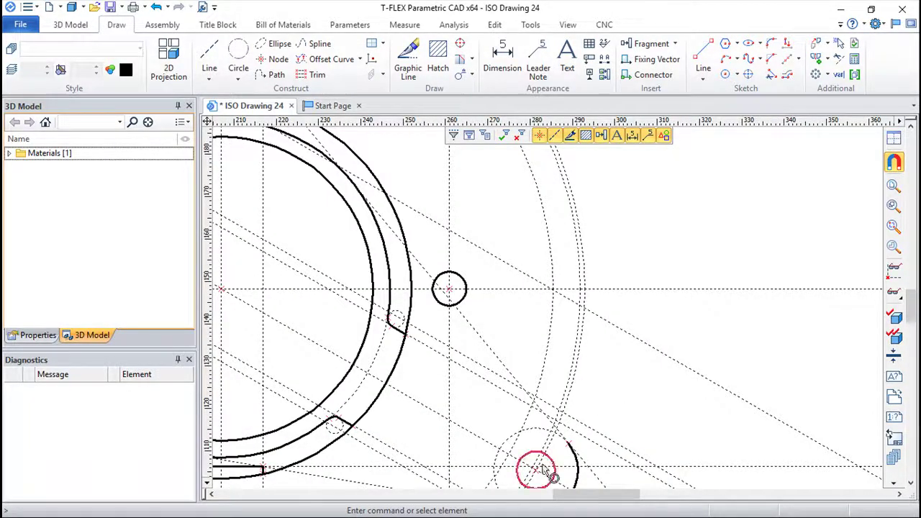
scroll(576, 441, "up", 1)
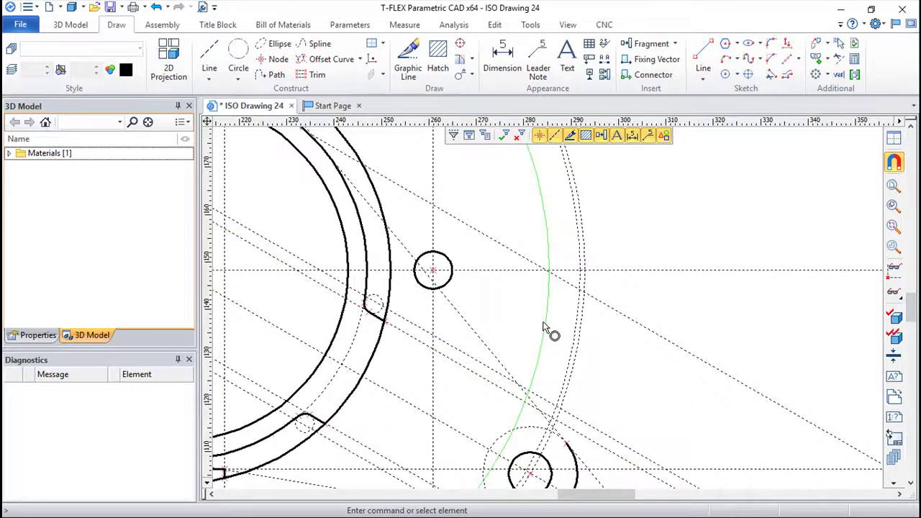
left_click(238, 52)
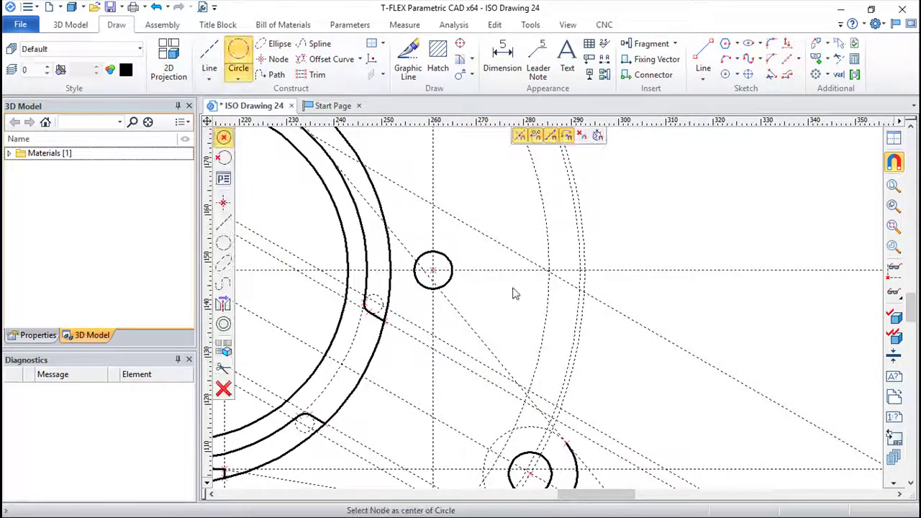
Create a construction circle tangent to both the lug circle and the slanted line.
left_click(538, 363)
left_click(543, 408)
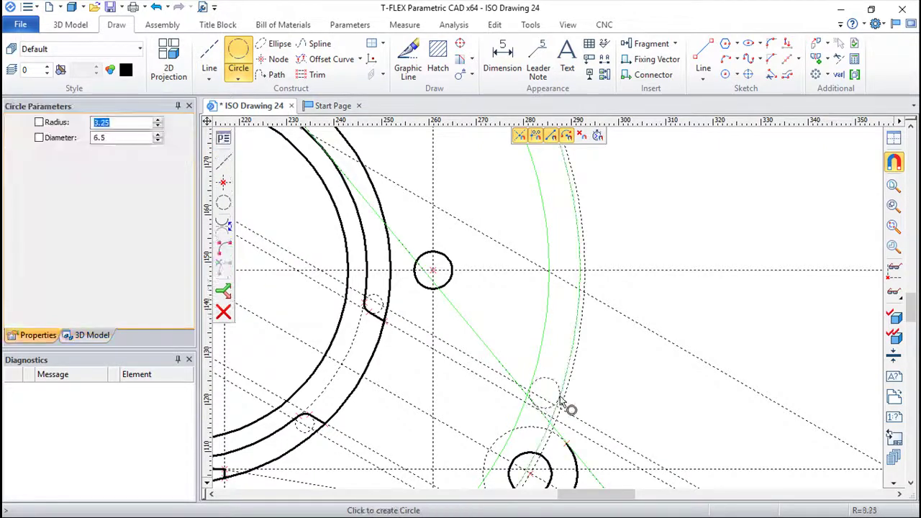
left_click(593, 390)
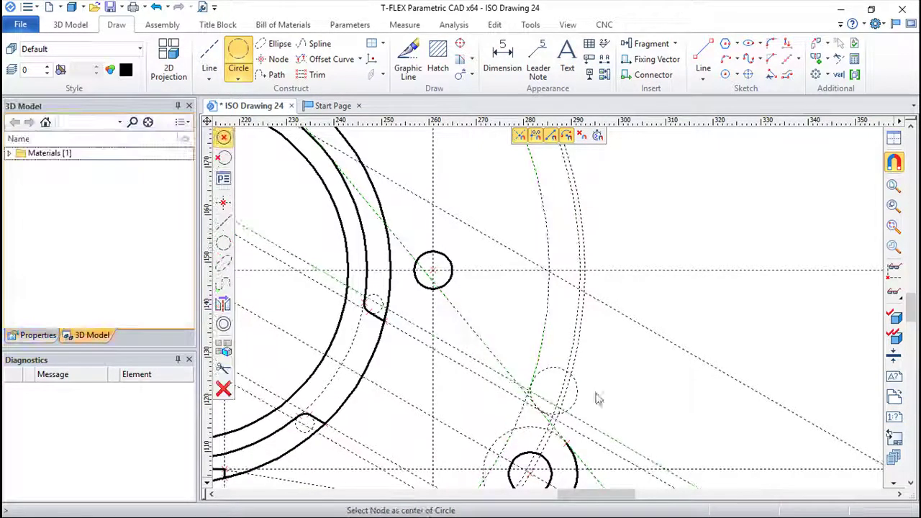
scroll(575, 360, "up", 2)
scroll(606, 329, "up", 1)
scroll(625, 314, "up", 2)
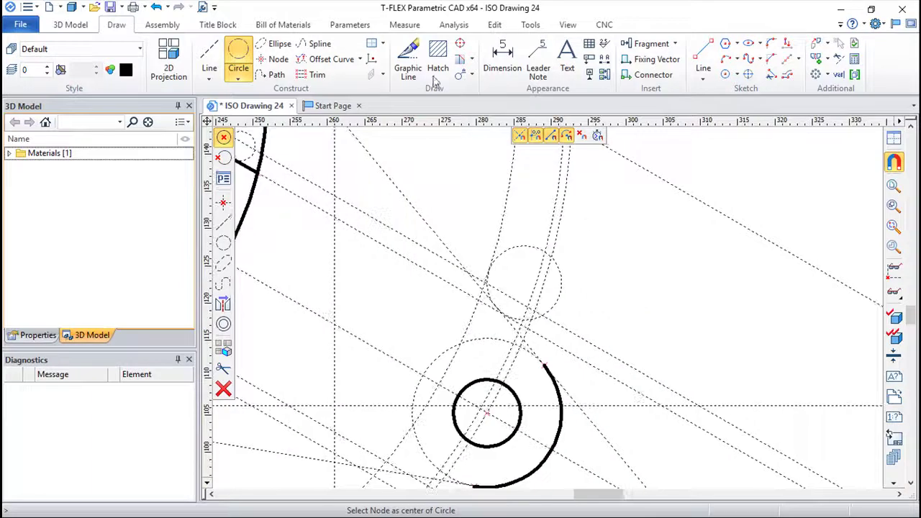
Draw a thick S-shaped blend from the lug arc's end up along the tangent circle.
left_click(407, 58)
scroll(539, 410, "up", 2)
left_click(529, 392)
left_click(442, 287)
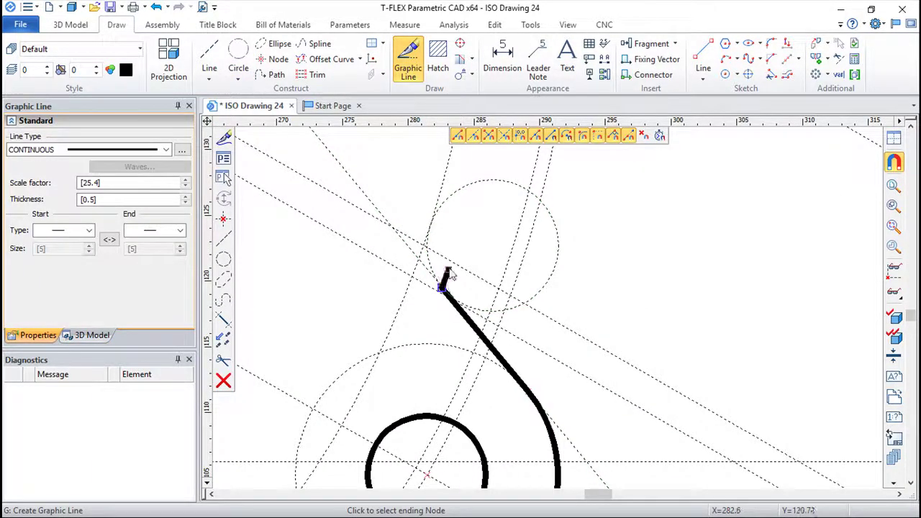
left_click(442, 238)
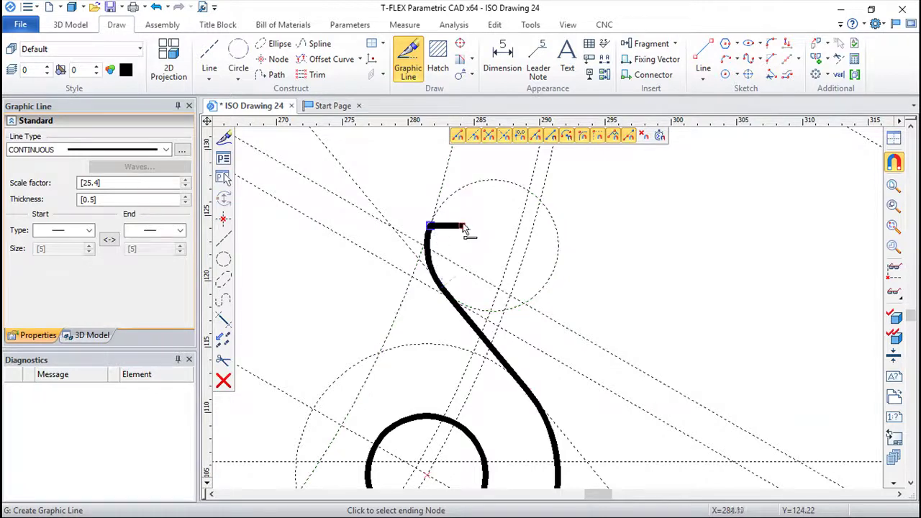
scroll(536, 374, "down", 3)
scroll(544, 353, "up", 2)
middle_click_drag(548, 349, 551, 267)
scroll(544, 267, "up", 2)
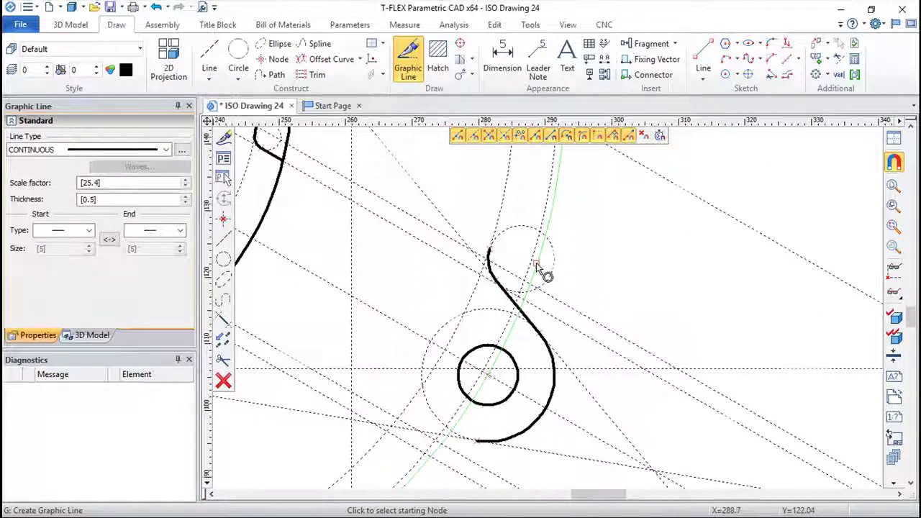
Mirror the S-curve blend about the horizontal centreline through the bolt hole centre.
left_click(817, 61)
left_click(497, 291)
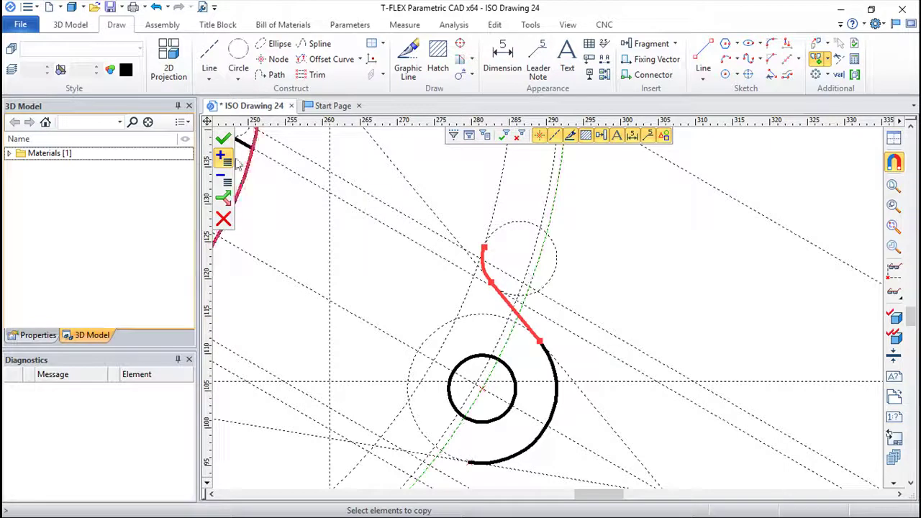
left_click(223, 138)
scroll(381, 340, "down", 2)
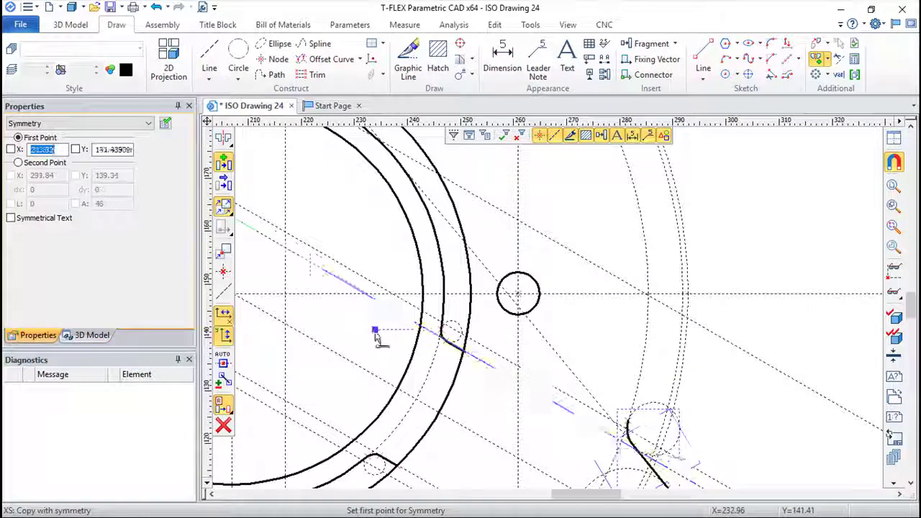
scroll(381, 340, "down", 2)
left_click(272, 304)
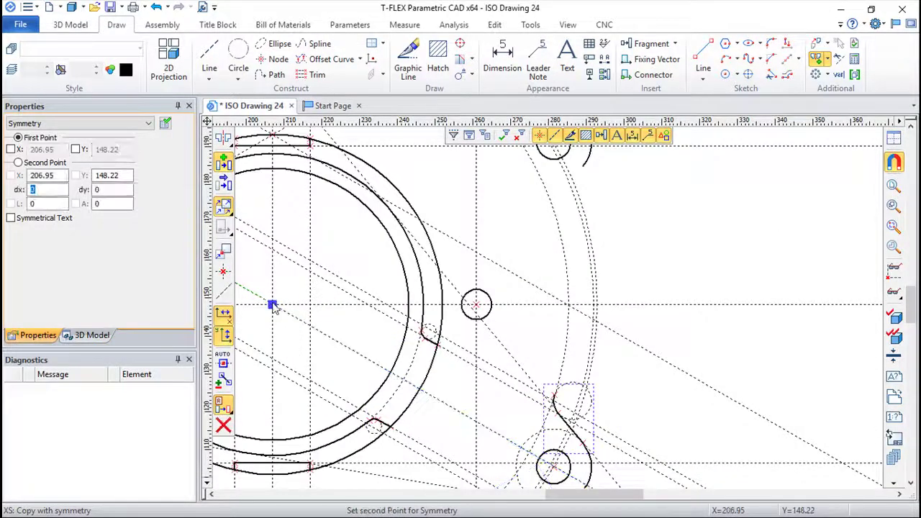
left_click(475, 305)
scroll(611, 302, "up", 2)
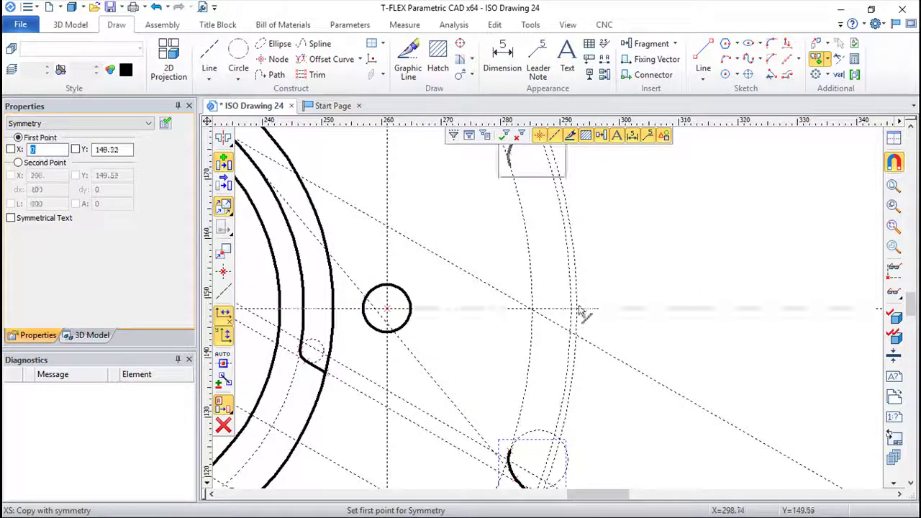
left_click(407, 61)
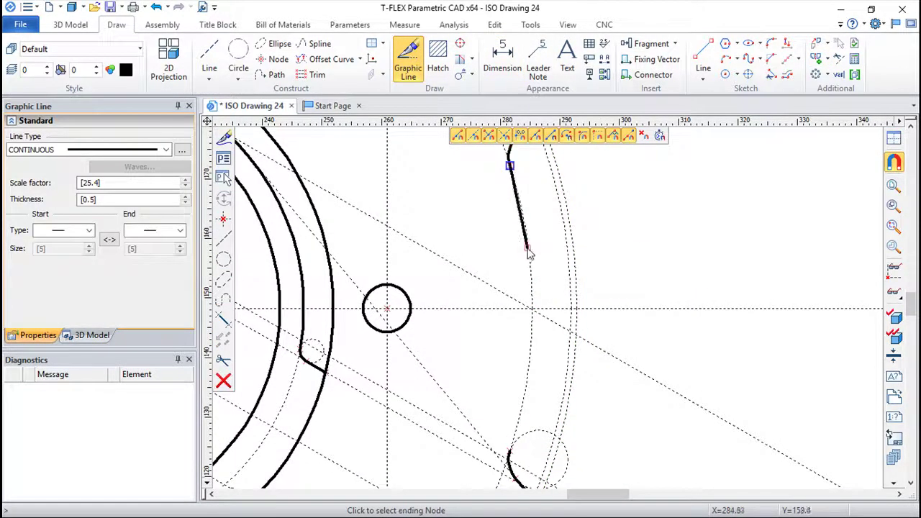
Cancel the unfinished outline line and bring the lower lug into view.
key("Escape")
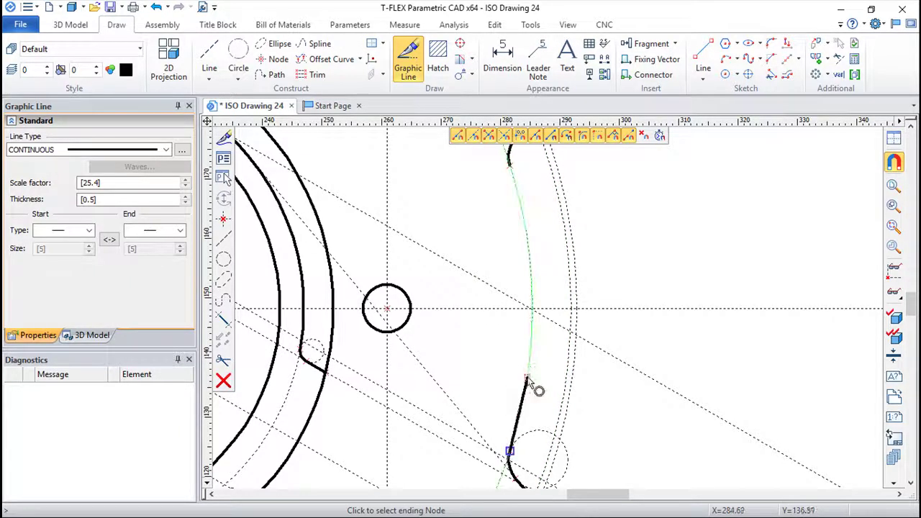
key("Escape")
scroll(596, 298, "down", 2)
scroll(679, 329, "down", 1)
scroll(647, 263, "down", 2)
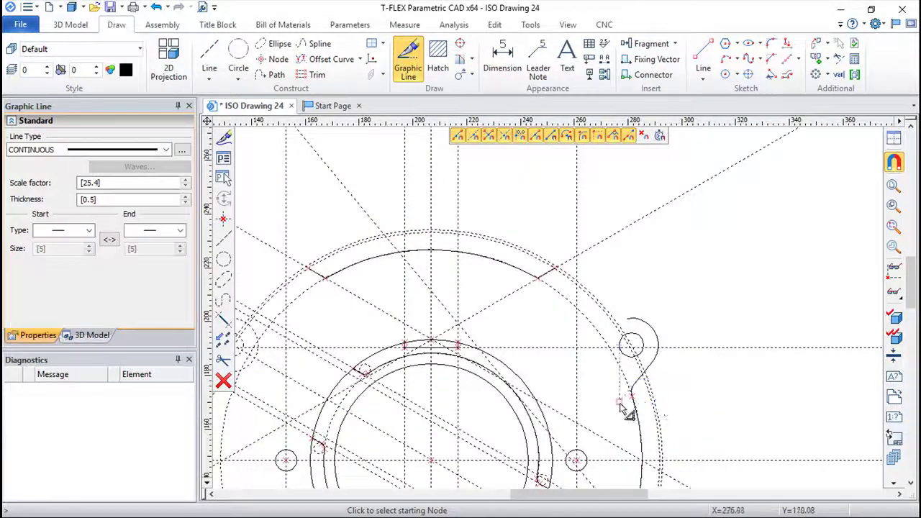
scroll(647, 381, "down", 2)
scroll(582, 300, "down", 1)
scroll(581, 301, "up", 1)
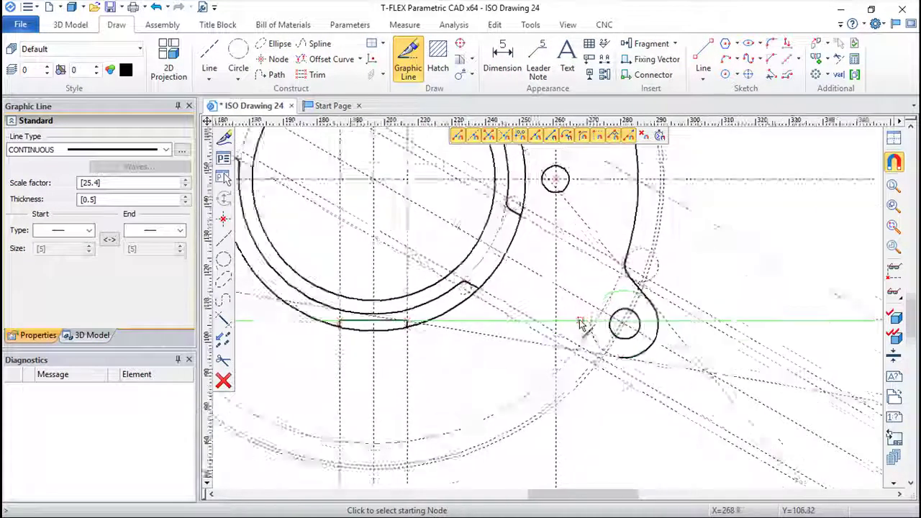
scroll(586, 320, "up", 1)
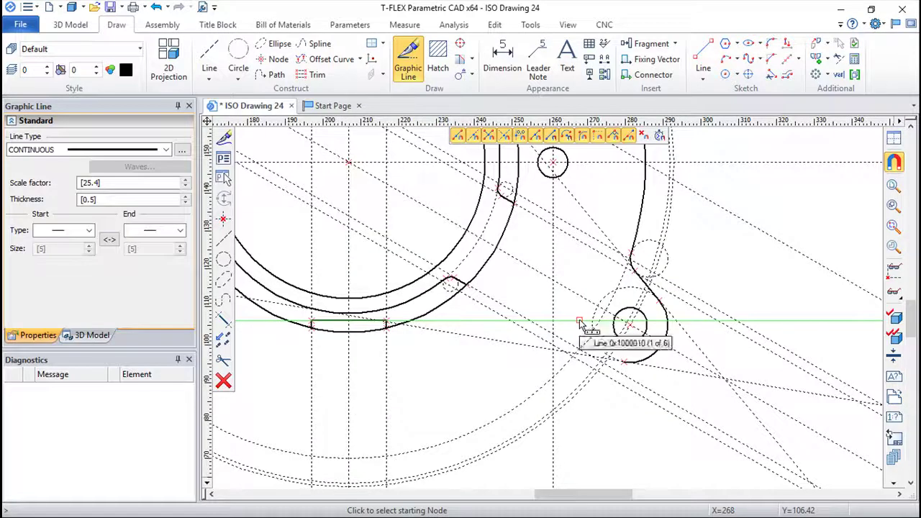
scroll(567, 327, "up", 1)
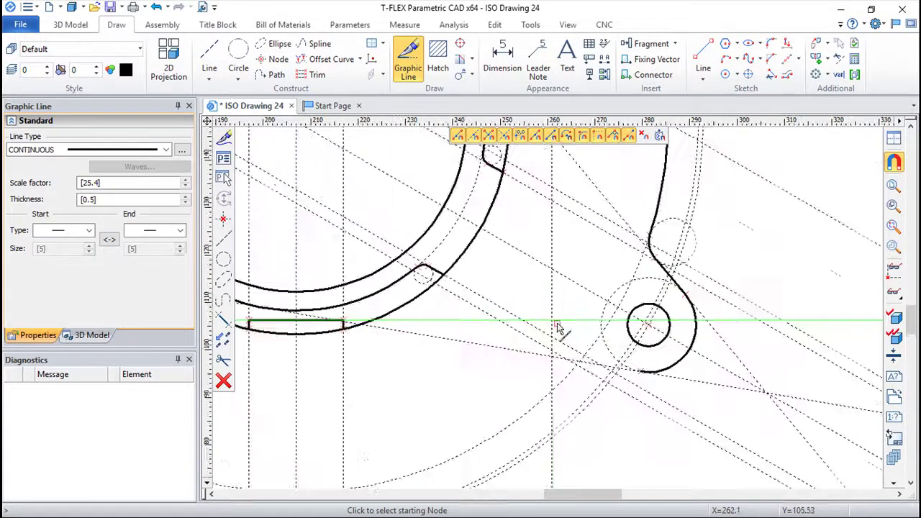
scroll(557, 328, "up", 1)
middle_click_drag(585, 323, 523, 274)
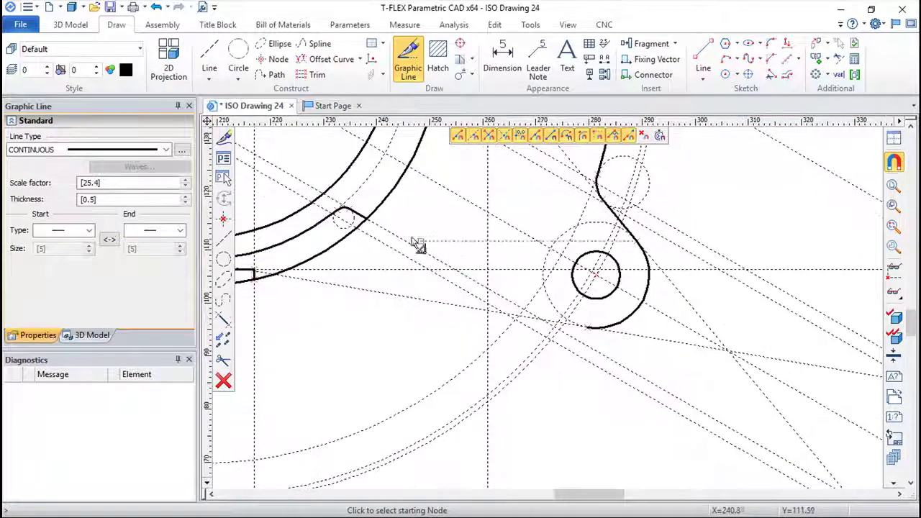
left_click(238, 58)
Place a construction circle tangent to the lug outline and the line below the lug.
scroll(518, 353, "up", 3)
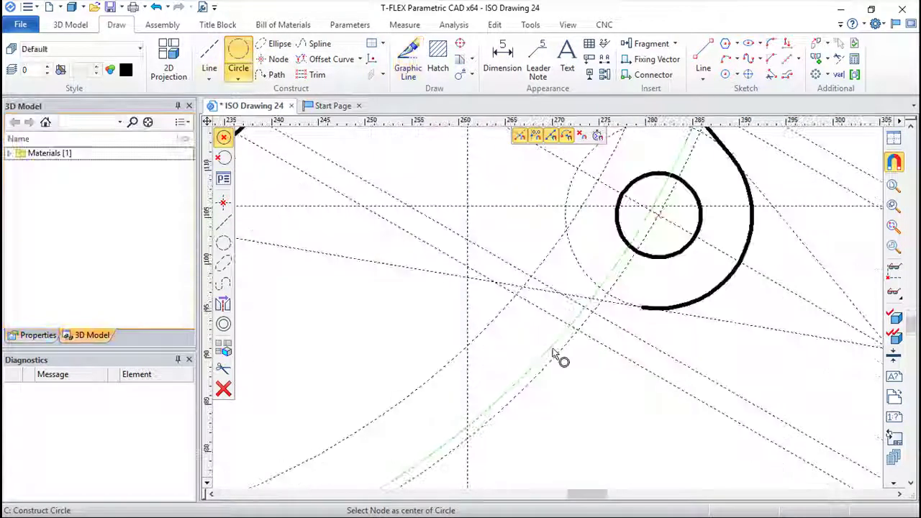
left_click(543, 357)
left_click(615, 308)
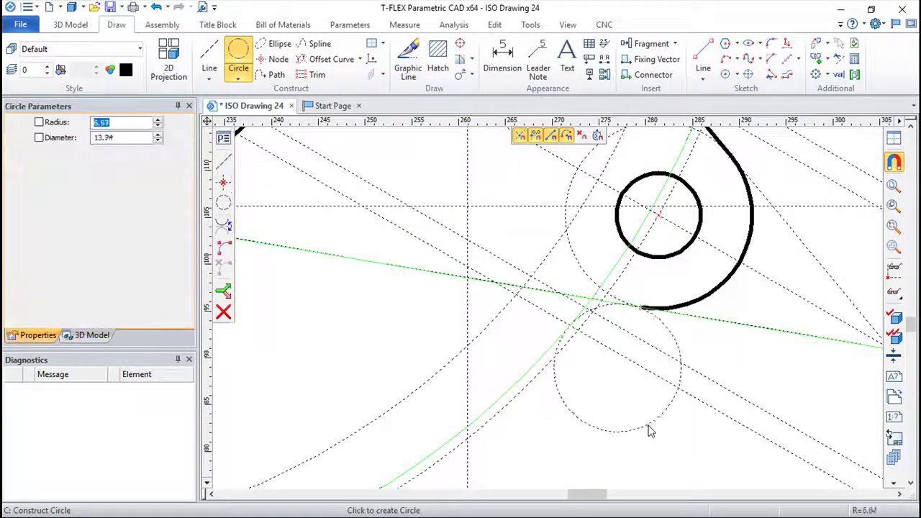
left_click(646, 432)
scroll(633, 407, "up", 1)
scroll(612, 349, "up", 1)
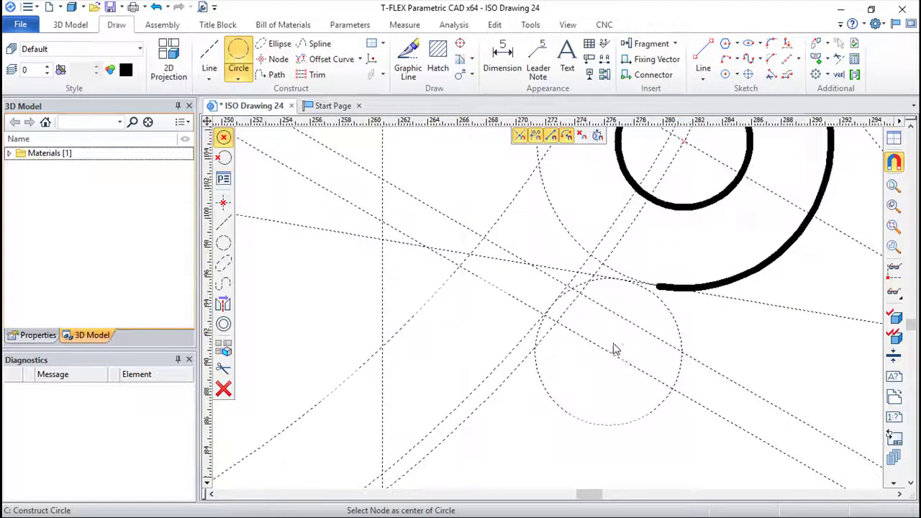
Draw a thick fillet arc from the lug arc's end along the new tangent circle.
left_click(404, 56)
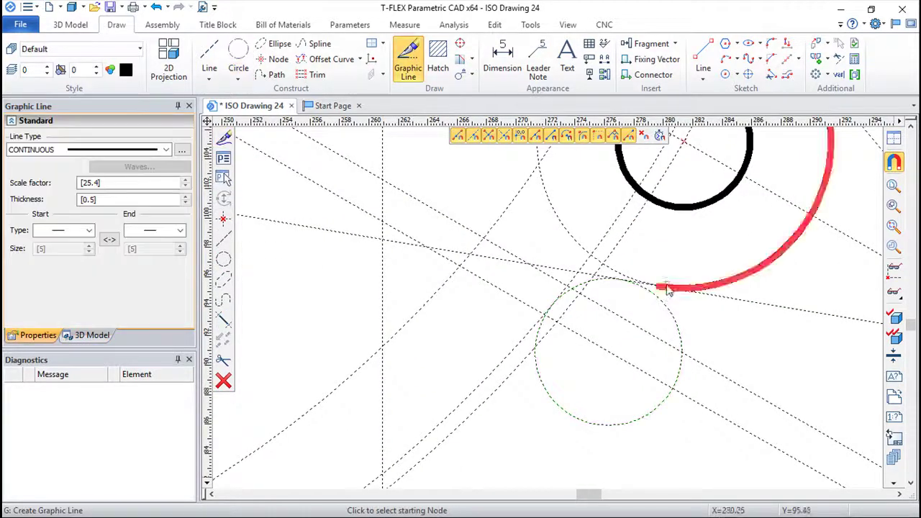
left_click(657, 287)
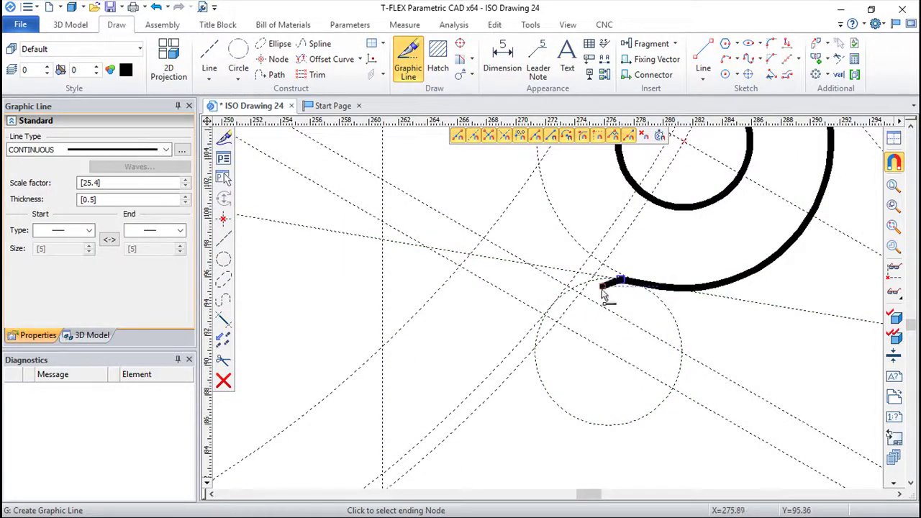
left_click(553, 308)
scroll(581, 341, "down", 3)
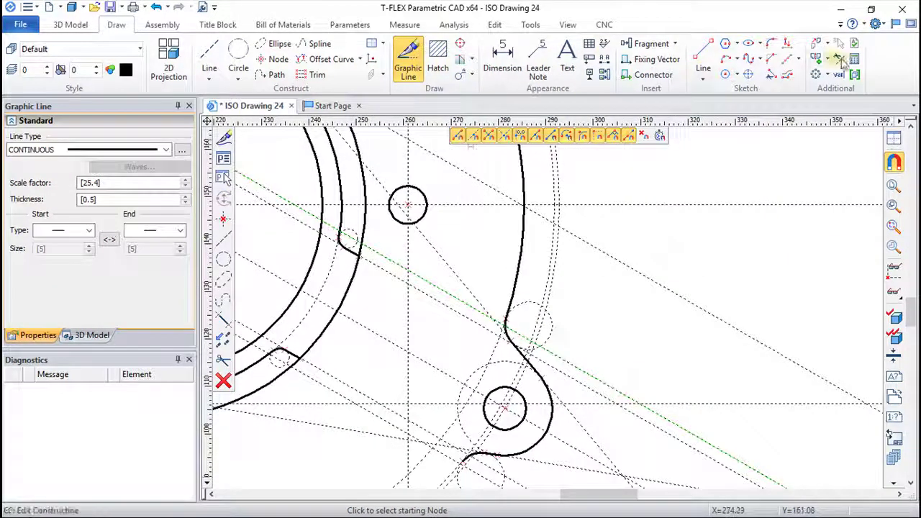
Mirror the fillet arc about the axis from the flange centre to the small circle's centre.
left_click(816, 59)
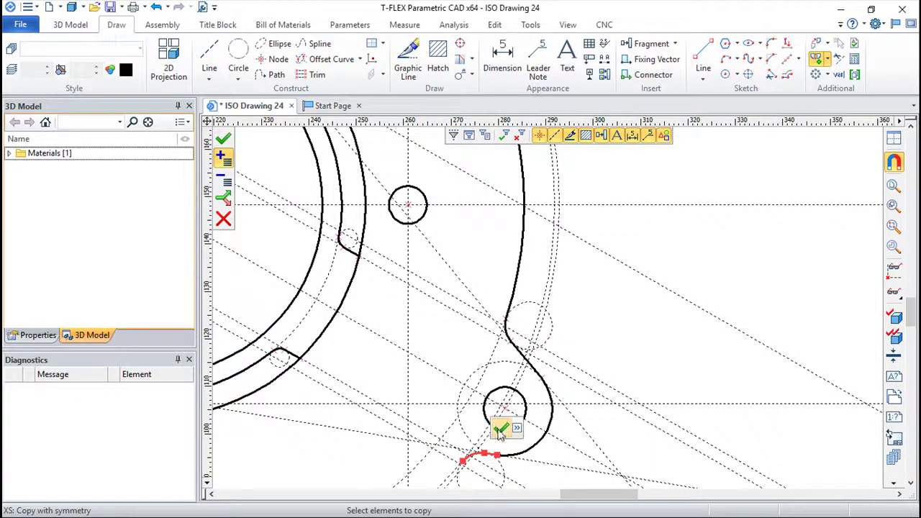
left_click(506, 432)
scroll(473, 282, "left", 5)
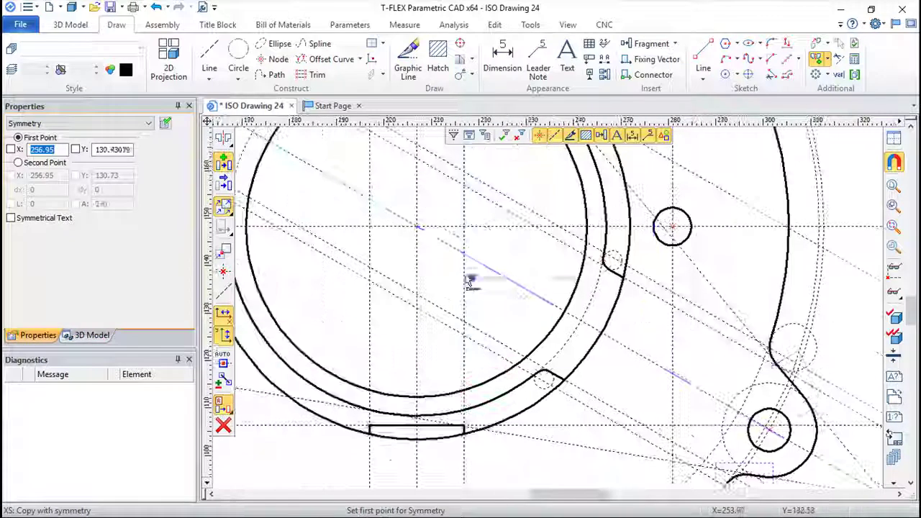
left_click(416, 227)
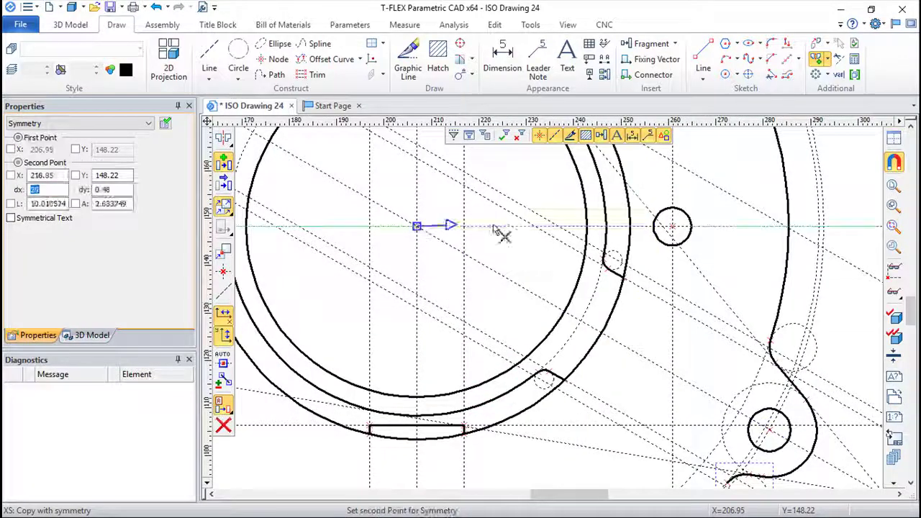
left_click(671, 227)
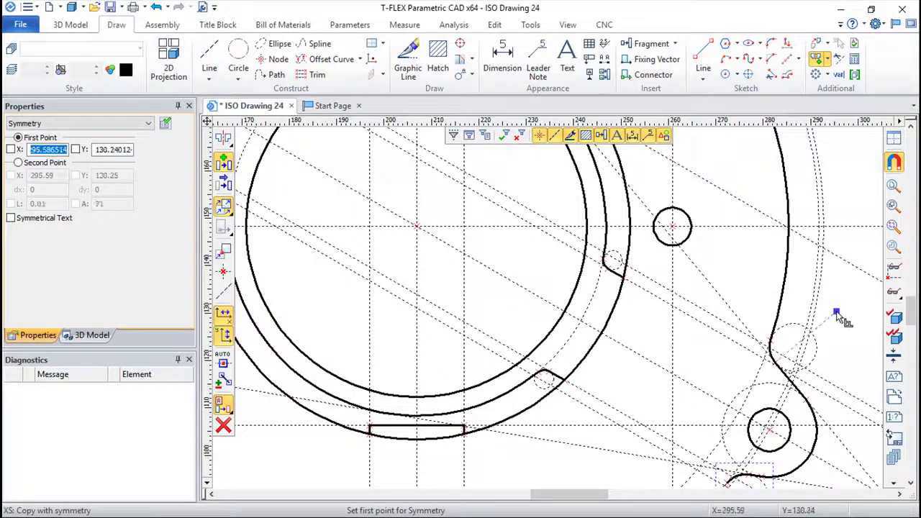
key("Escape")
scroll(770, 267, "down", 2)
scroll(755, 210, "down", 2)
Draw a thick outline line from the outer rim notch to where the rim meets the upper lug.
scroll(644, 288, "down", 1)
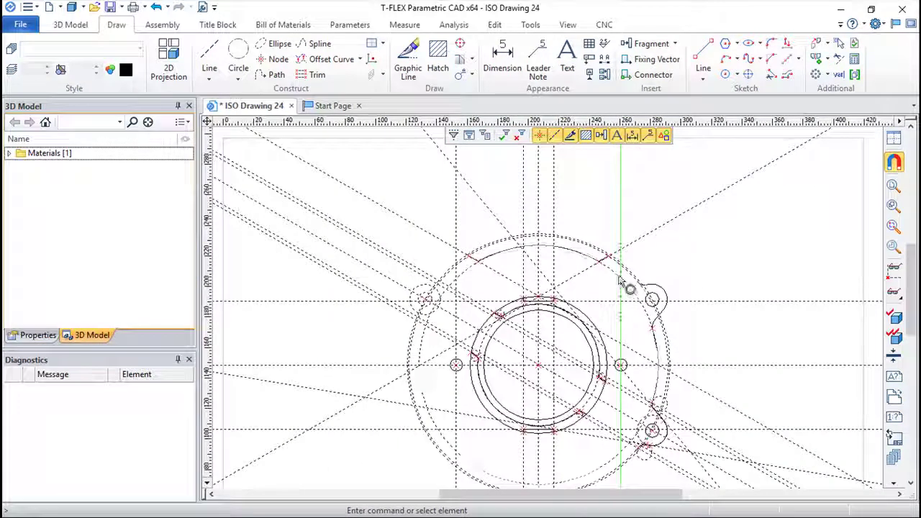
scroll(625, 279, "up", 4)
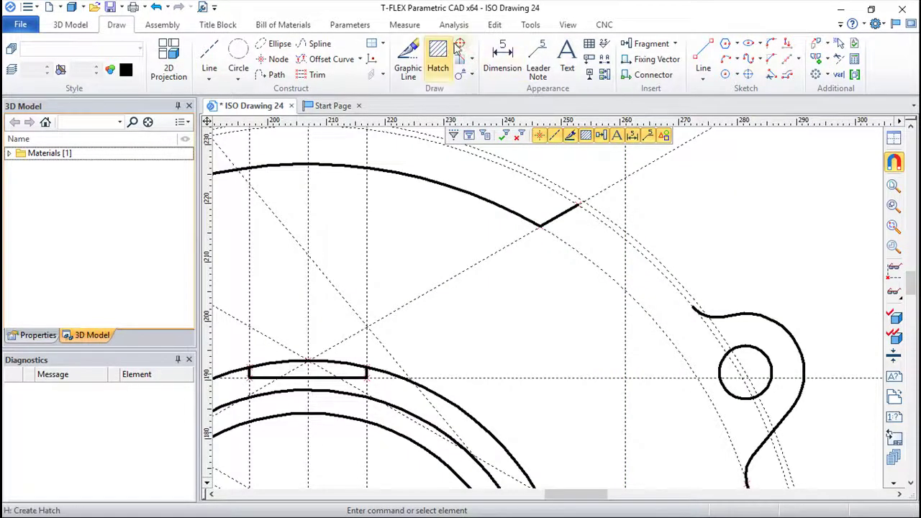
left_click(408, 59)
left_click(579, 205)
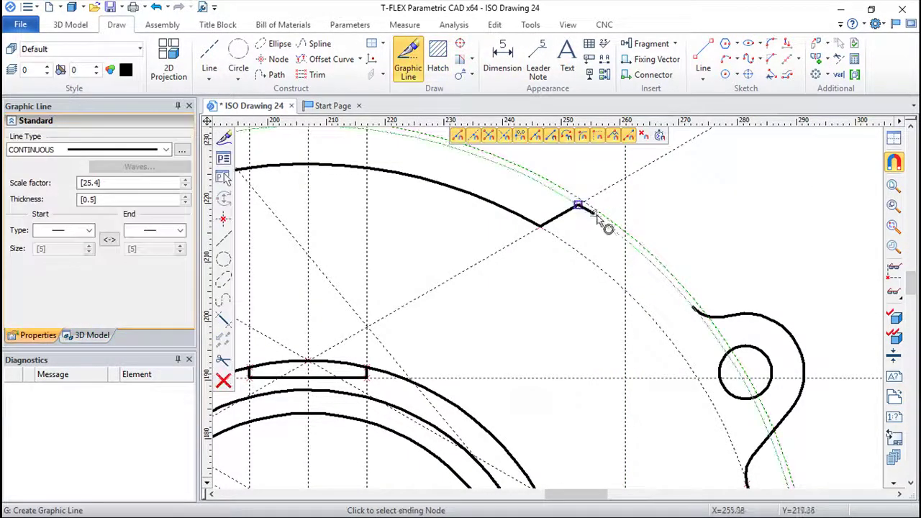
left_click(692, 309)
scroll(633, 255, "down", 3)
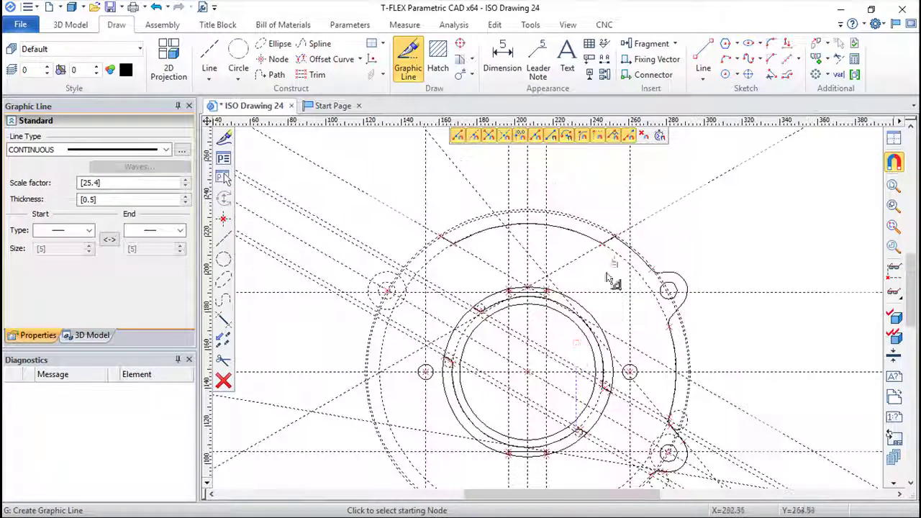
scroll(633, 252, "down", 1)
scroll(654, 263, "up", 2)
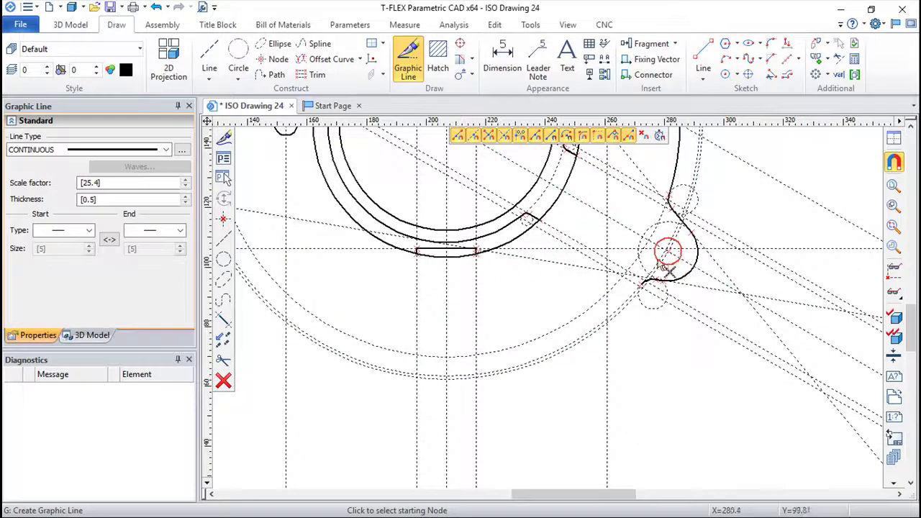
scroll(637, 248, "down", 1)
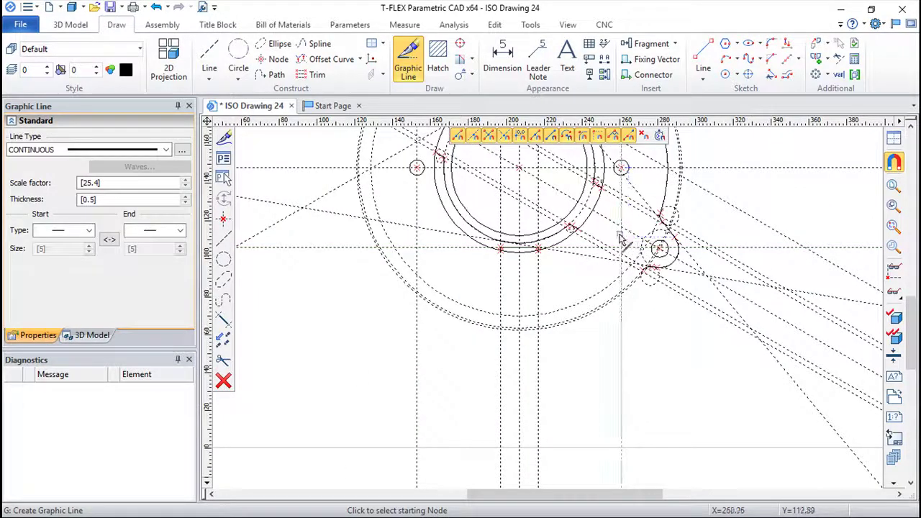
scroll(647, 237, "down", 1)
scroll(609, 283, "up", 2)
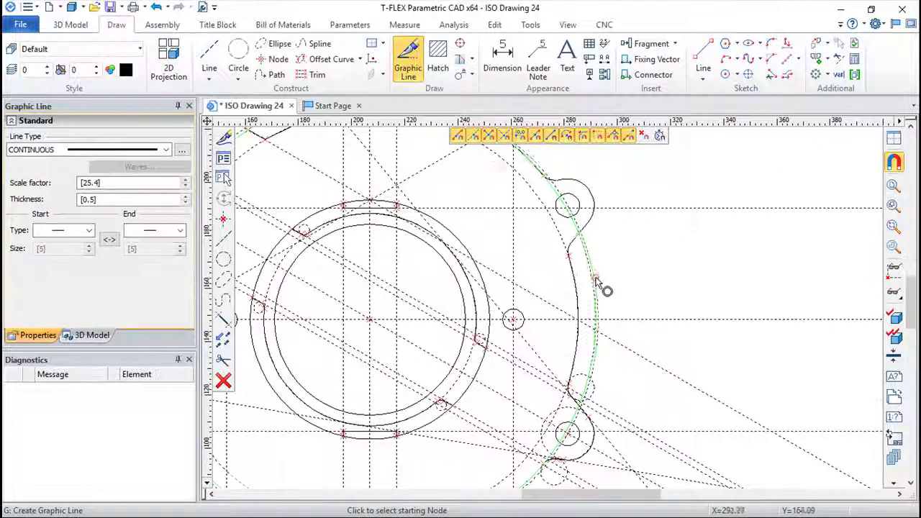
scroll(547, 281, "up", 1)
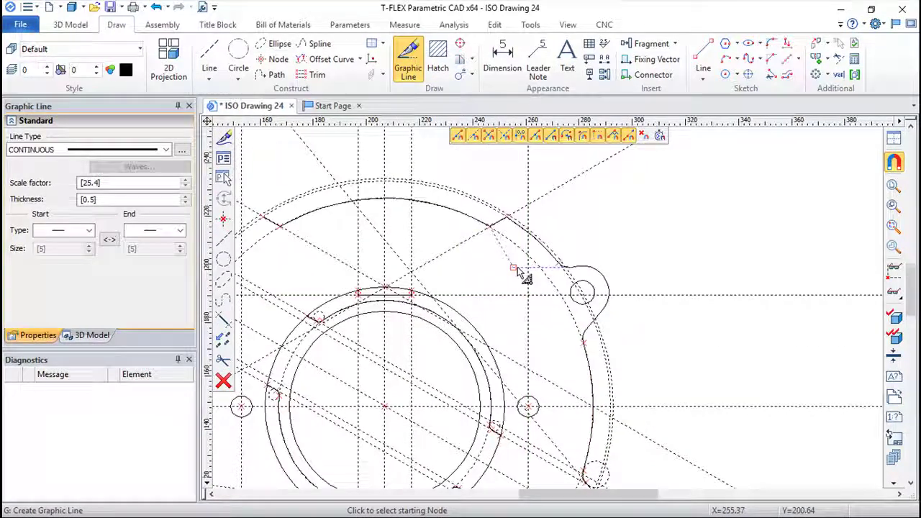
scroll(521, 277, "up", 1)
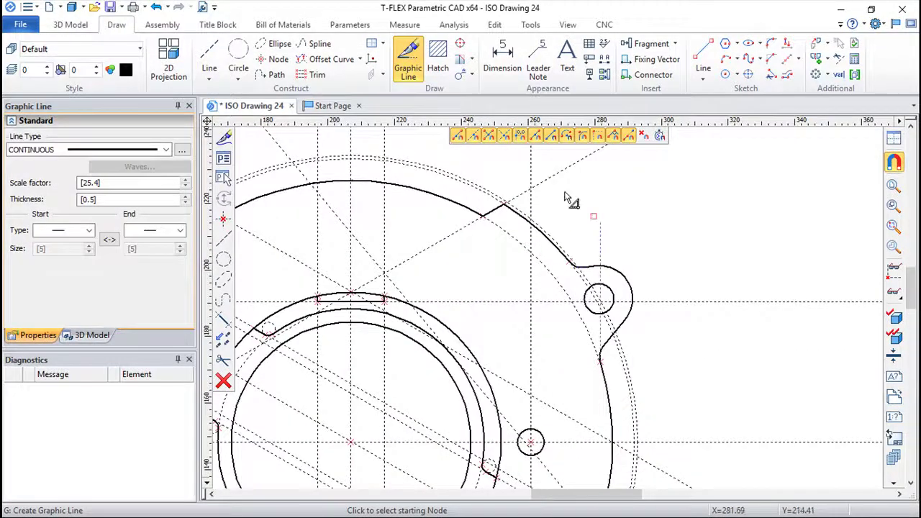
left_click(819, 58)
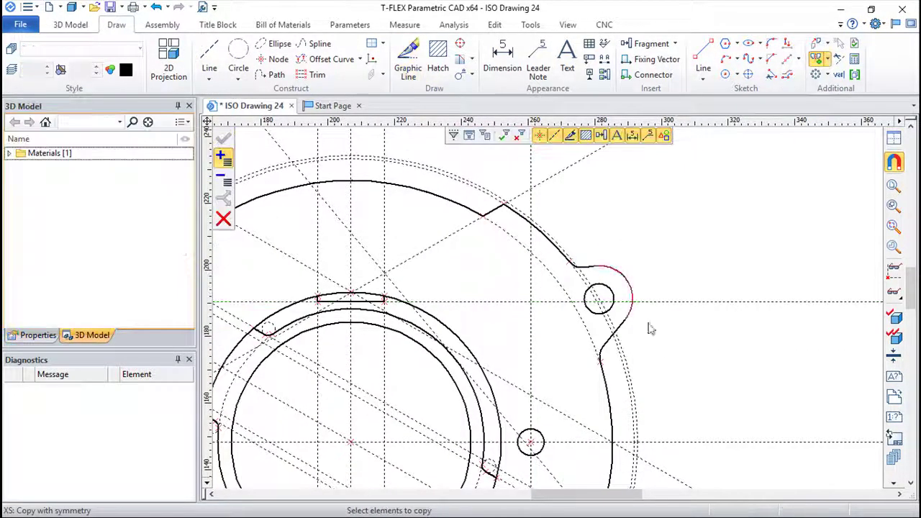
Mirror the top rim arc and slanted edges about the vertical line through the flange centre.
middle_click_drag(574, 368, 549, 290)
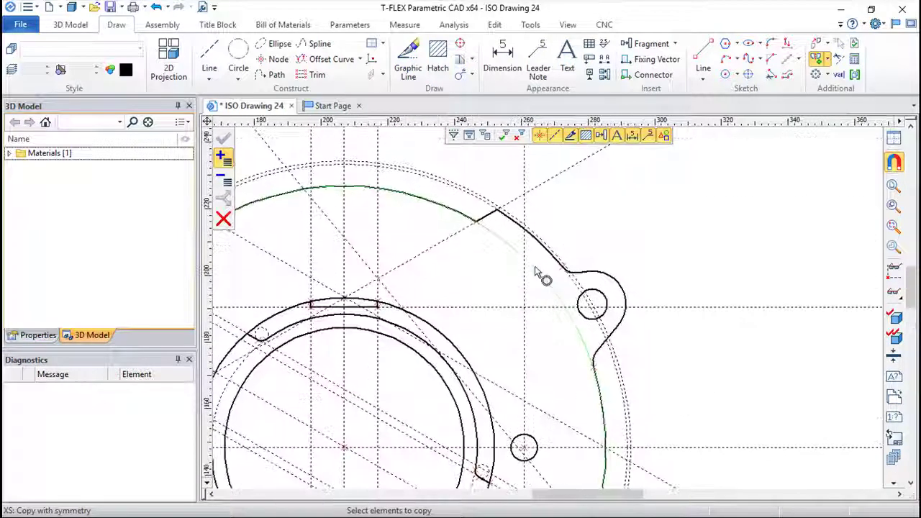
left_click(483, 219)
middle_click_drag(308, 251, 503, 269)
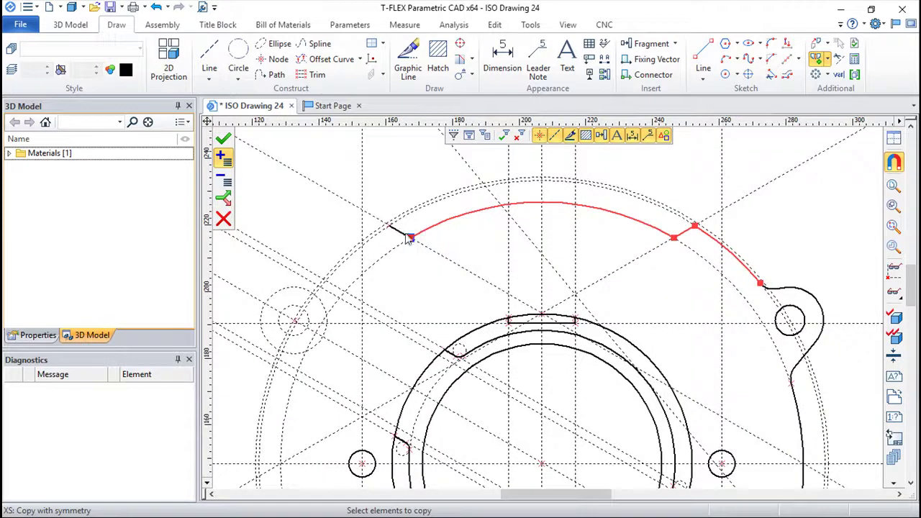
scroll(454, 287, "up", 2)
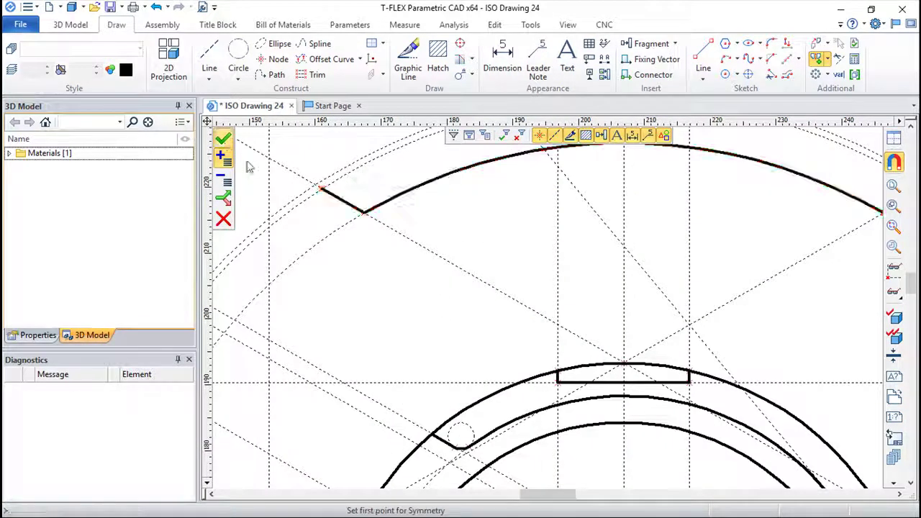
left_click(223, 139)
scroll(518, 323, "down", 2)
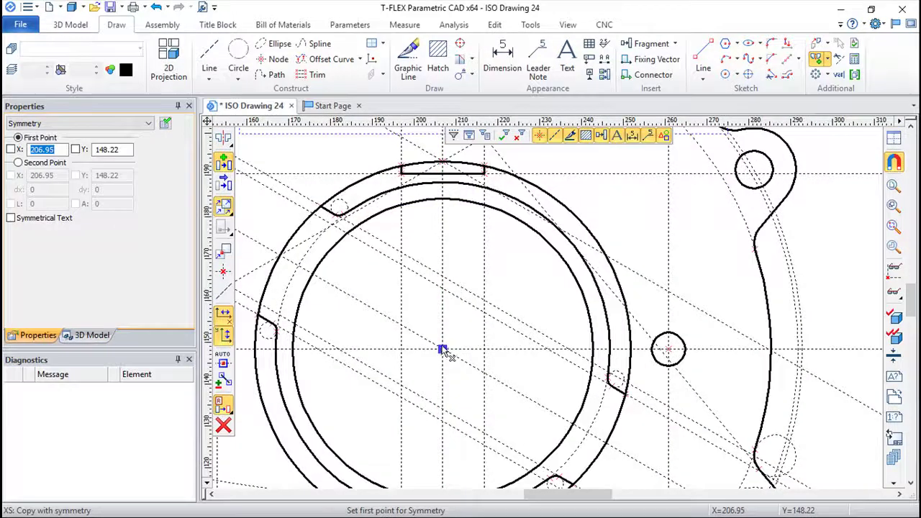
left_click(440, 350)
left_click(667, 350)
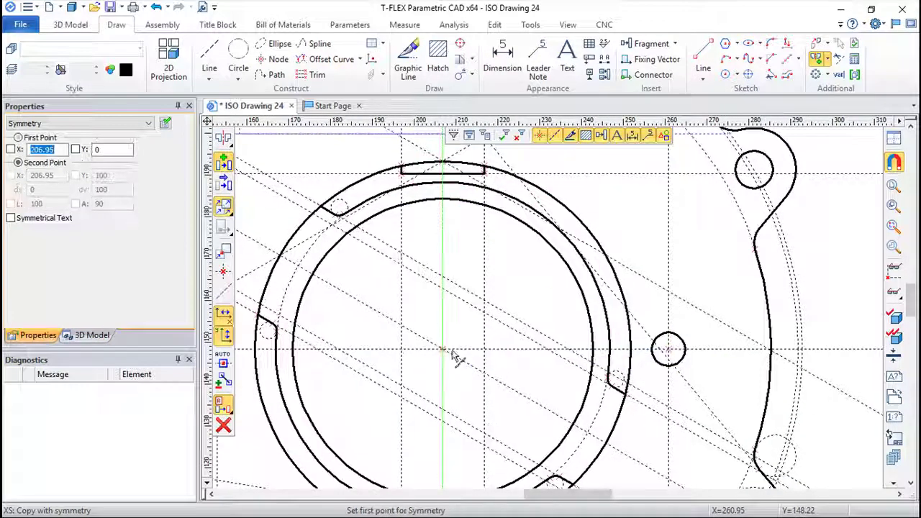
key("Escape")
scroll(565, 360, "up", 1)
scroll(415, 372, "down", 2)
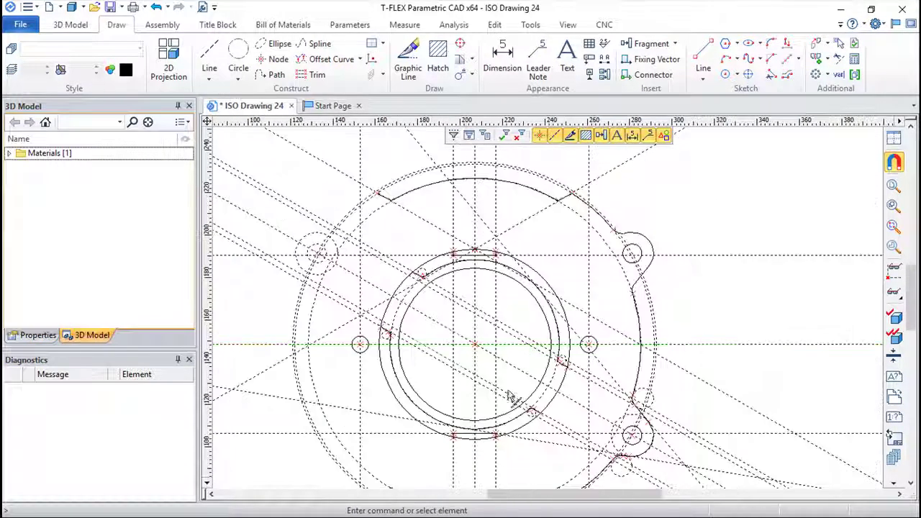
scroll(503, 319, "up", 1)
Mirror the right-side lug outlines and rim edges onto the left side about the vertical centreline.
scroll(504, 354, "up", 1)
scroll(504, 354, "down", 1)
scroll(518, 403, "up", 1)
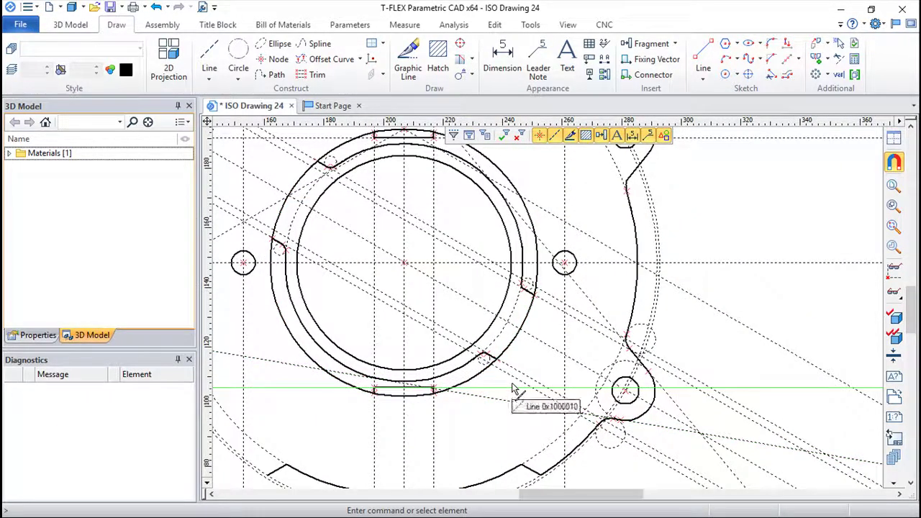
scroll(504, 353, "down", 1)
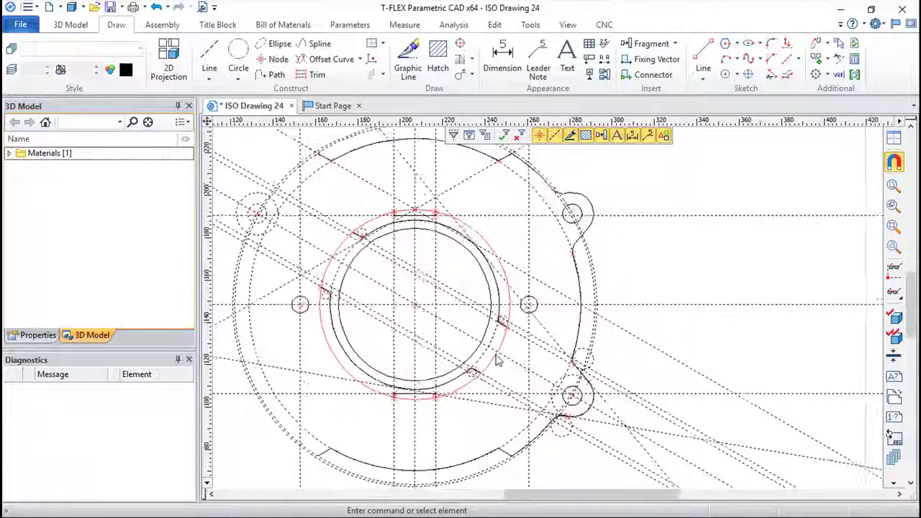
middle_click_drag(498, 361, 484, 345)
left_click(819, 57)
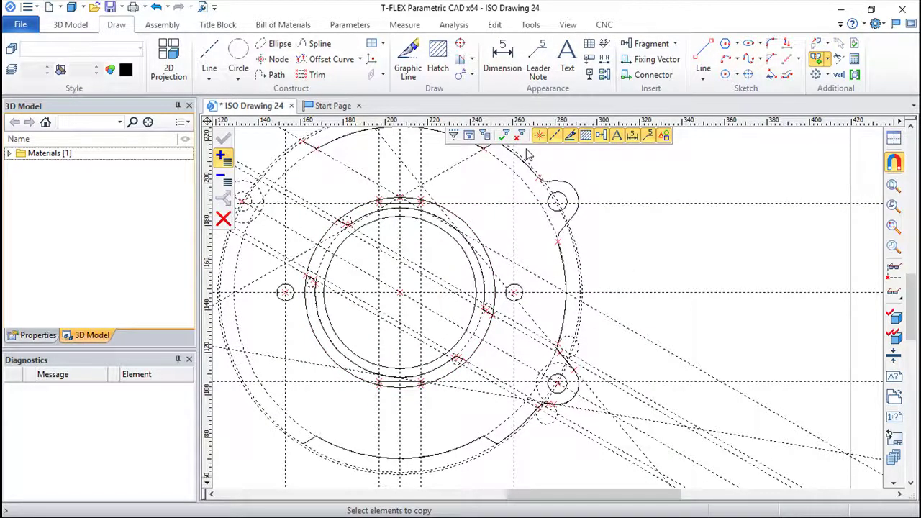
left_click_drag(526, 153, 679, 479)
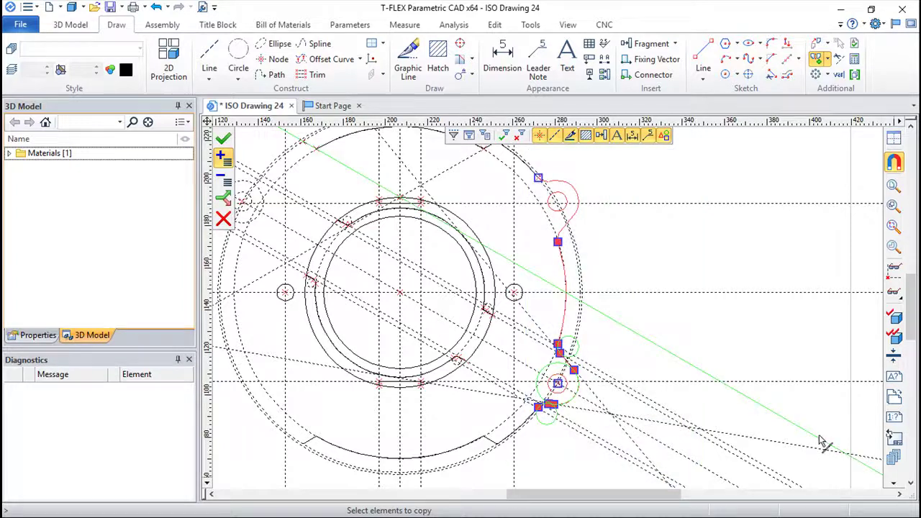
left_click(820, 441)
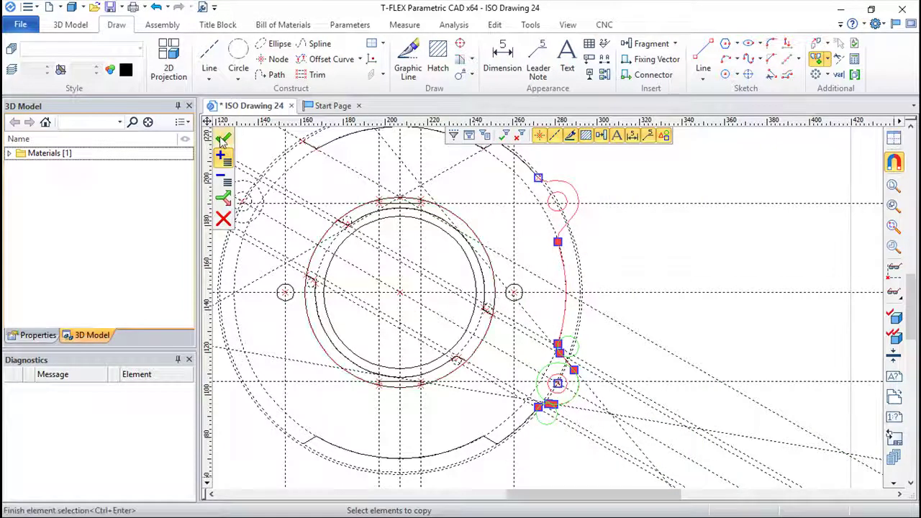
left_click(223, 140)
left_click(399, 292)
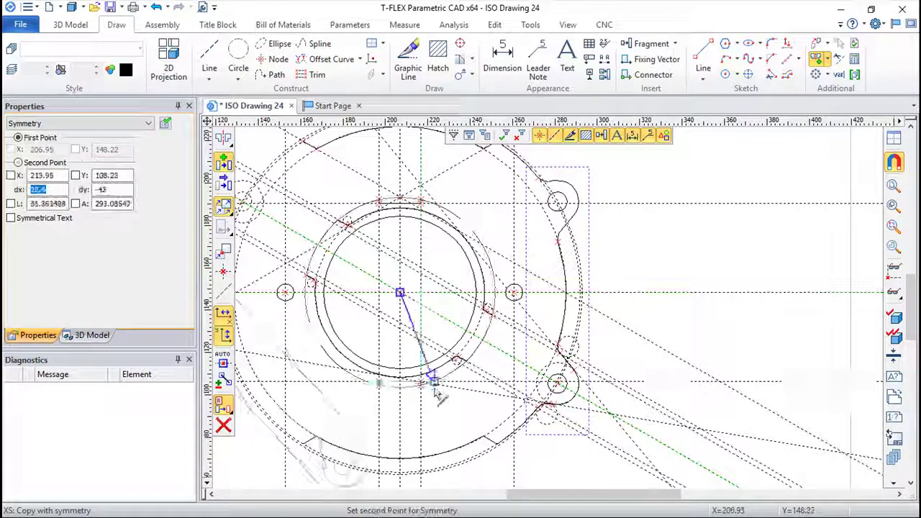
left_click(398, 382)
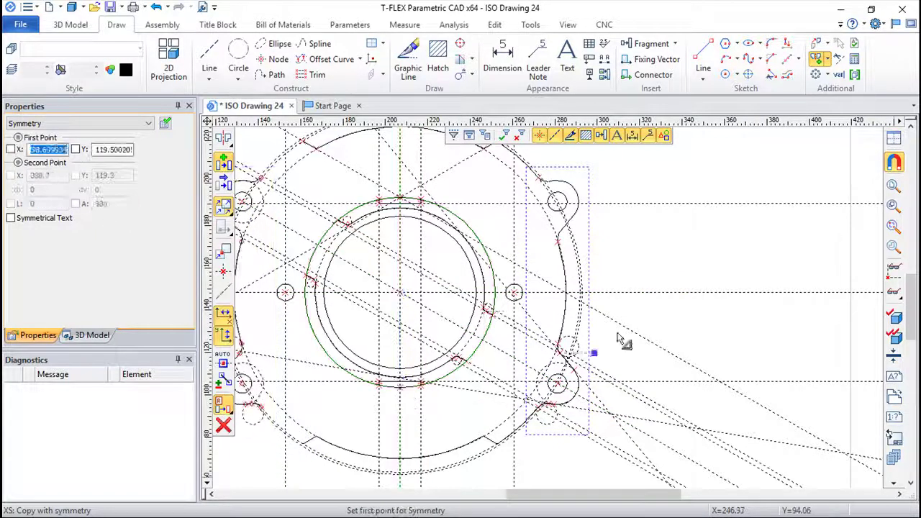
key("Escape")
scroll(438, 323, "down", 3)
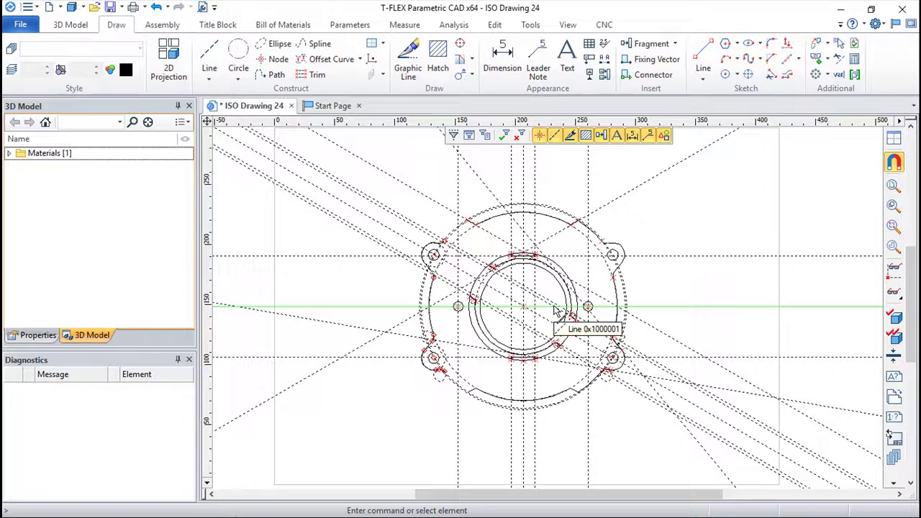
scroll(468, 322, "up", 2)
left_click(315, 74)
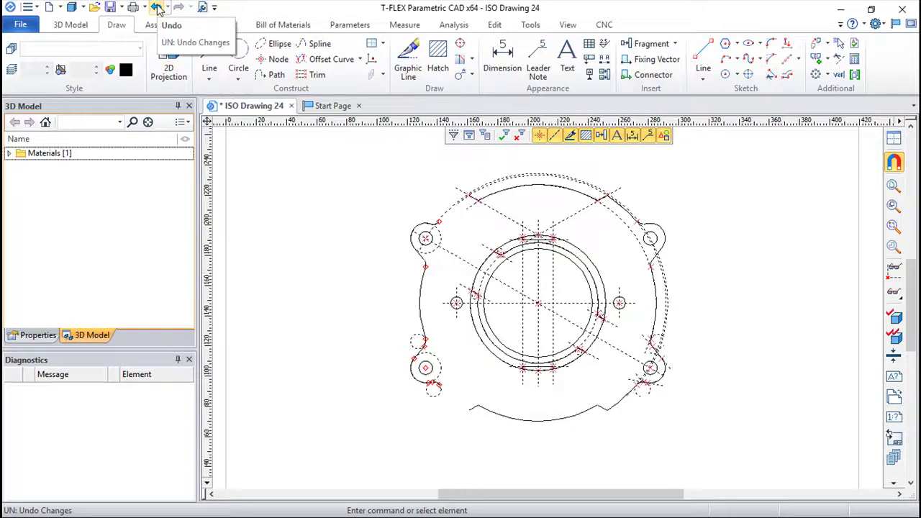
left_click(158, 8)
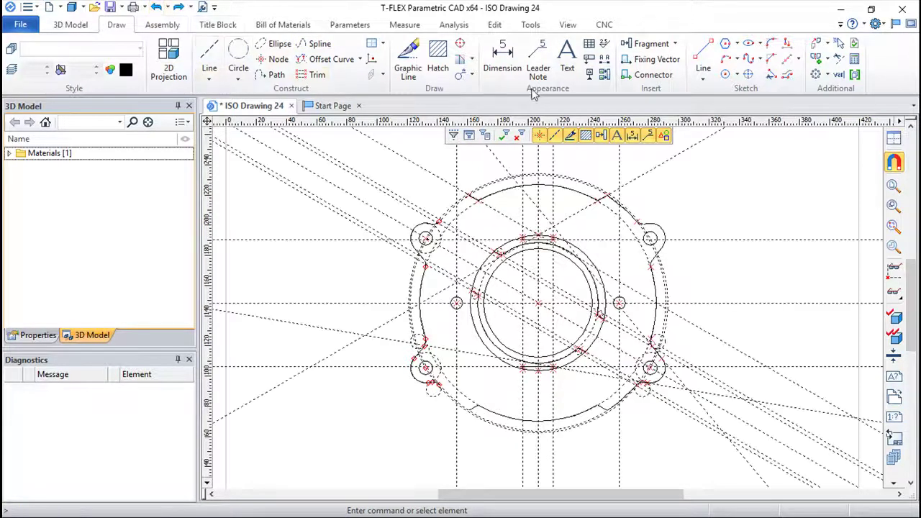
scroll(532, 90, "down", 3)
scroll(669, 295, "up", 2)
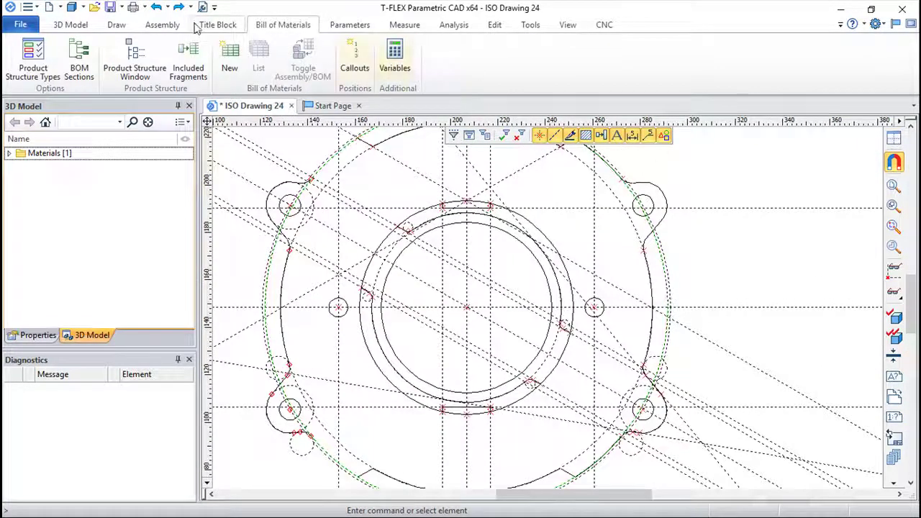
left_click(71, 26)
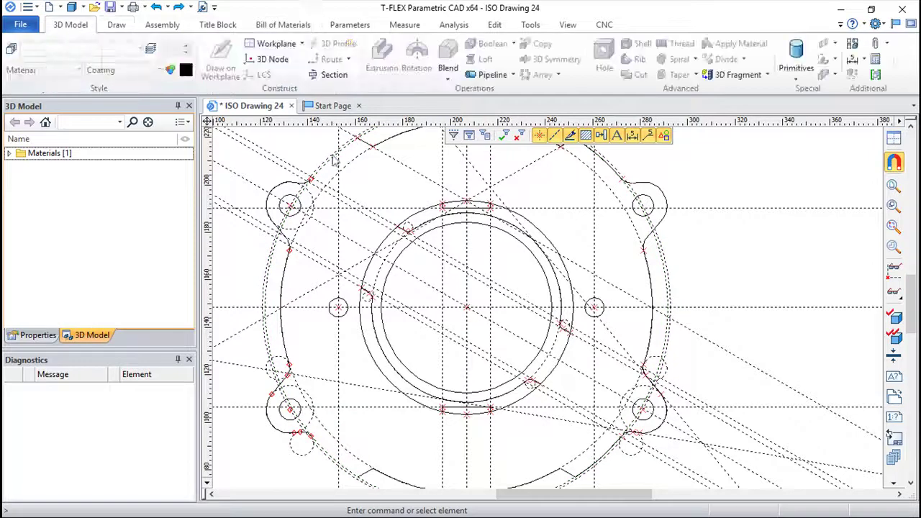
left_click(116, 26)
scroll(425, 329, "up", 3)
scroll(424, 329, "up", 2)
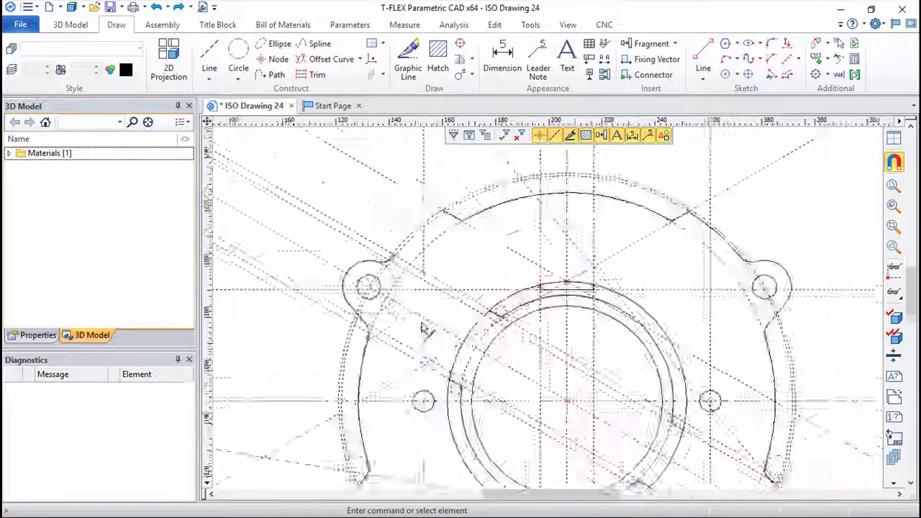
scroll(582, 261, "down", 2)
scroll(760, 304, "down", 2)
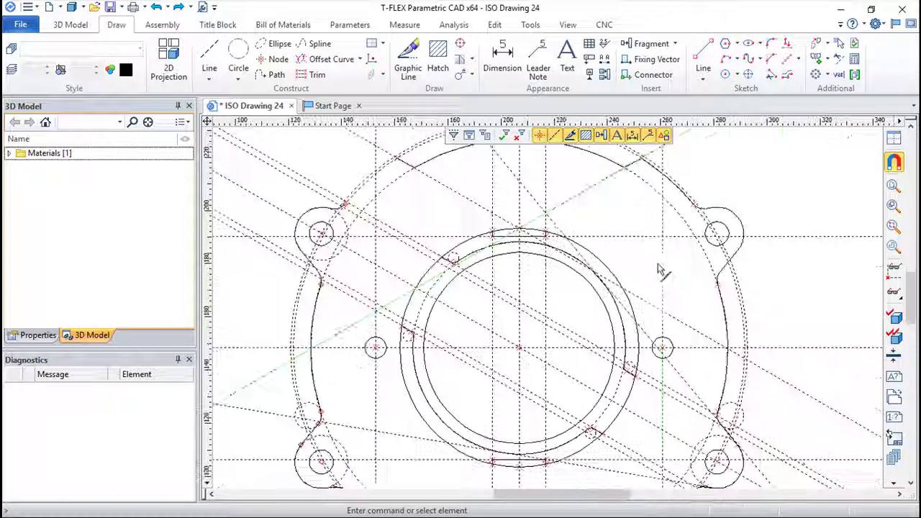
Mirror the right outer contour arc and segment to the left side about the vertical centre axis.
left_click(818, 57)
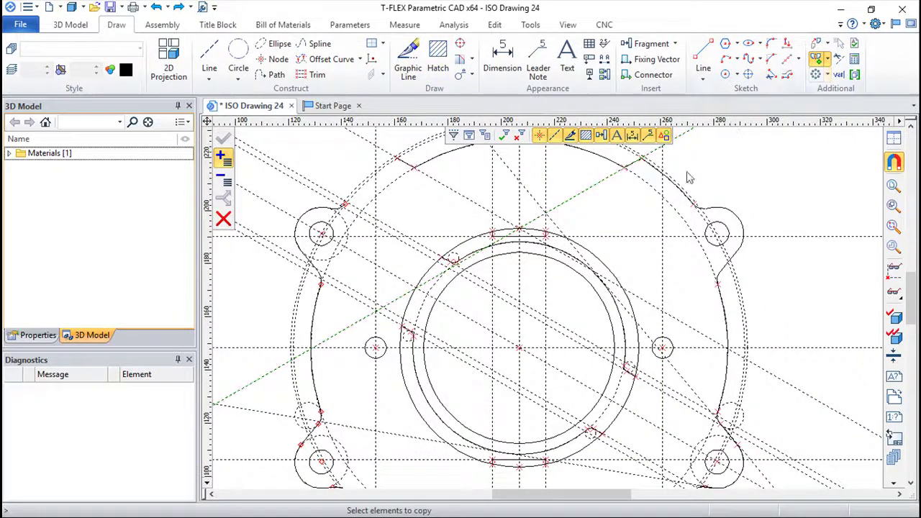
middle_click_drag(603, 349, 538, 204)
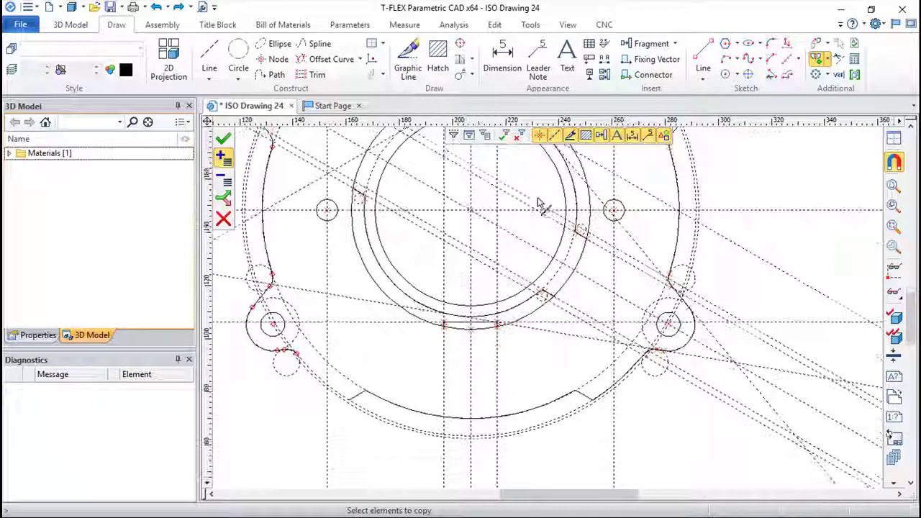
left_click(628, 377)
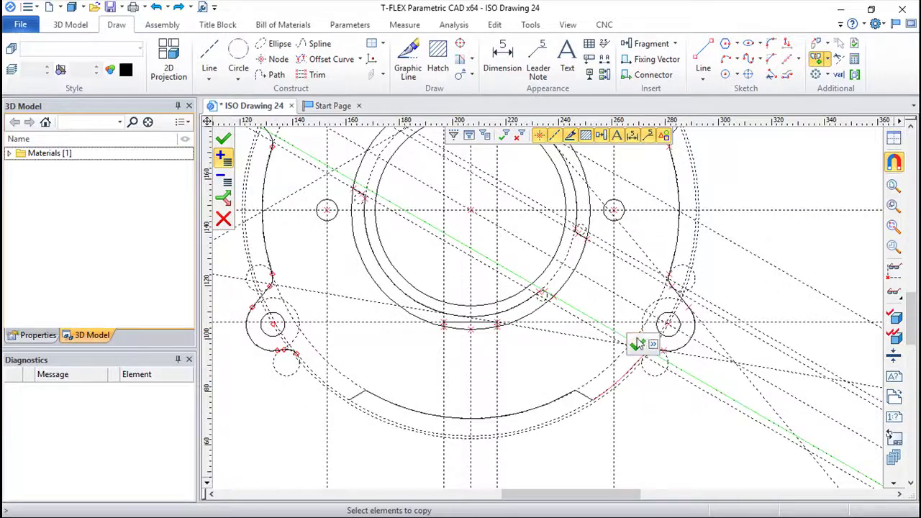
left_click(637, 346)
left_click(470, 209)
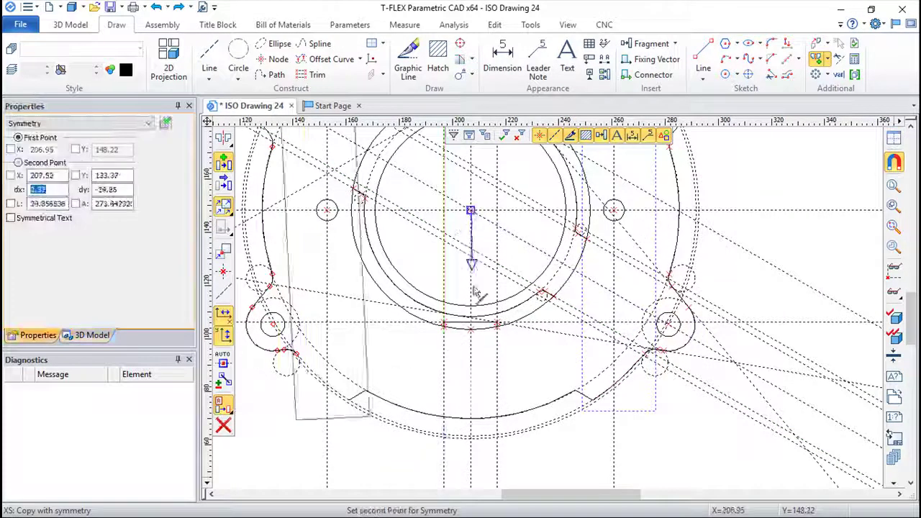
left_click(470, 324)
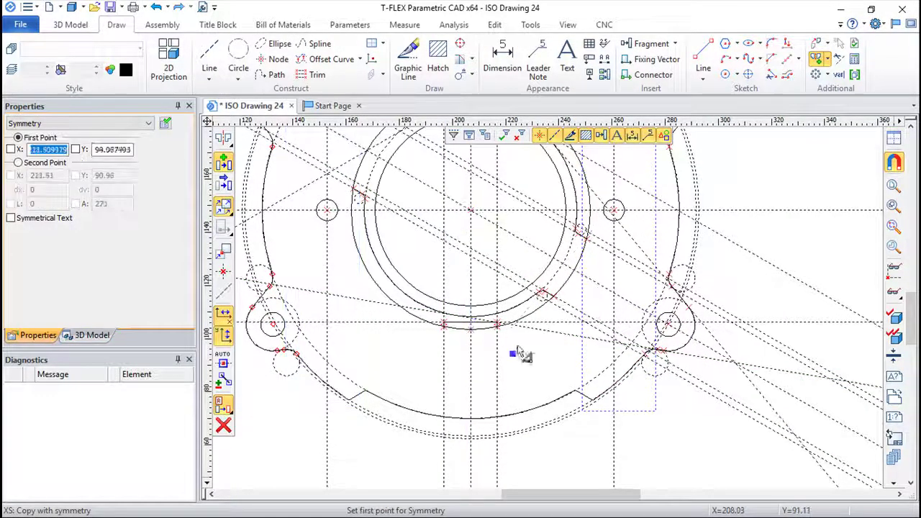
key("Escape")
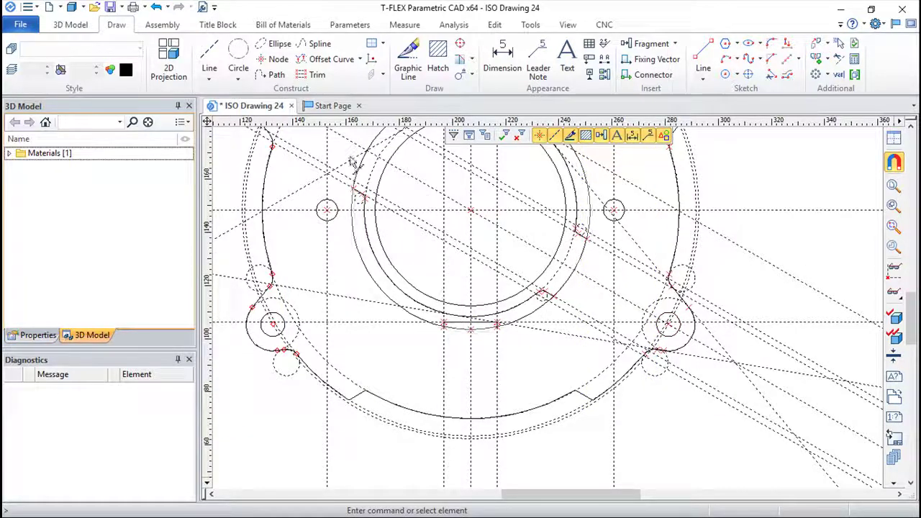
Zoom out to show the whole flange and exit the sketch command.
scroll(472, 381, "down", 3)
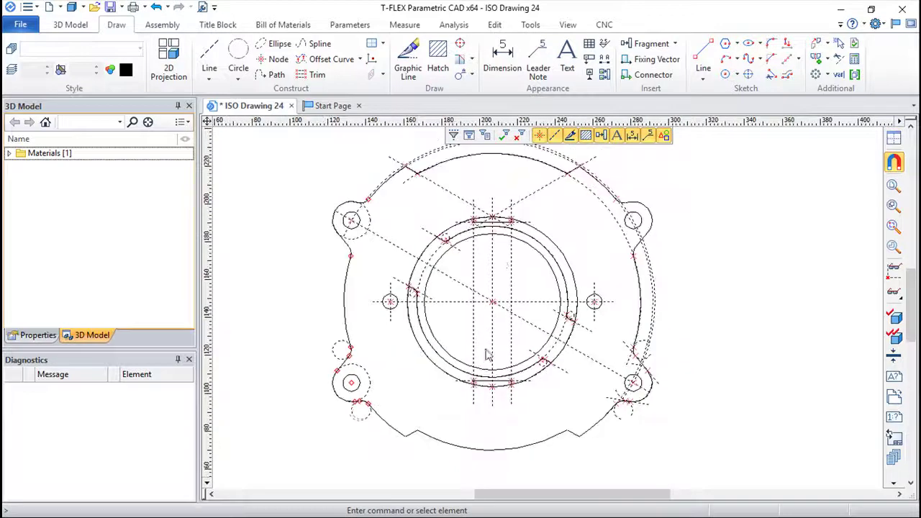
middle_click_drag(494, 319, 484, 340)
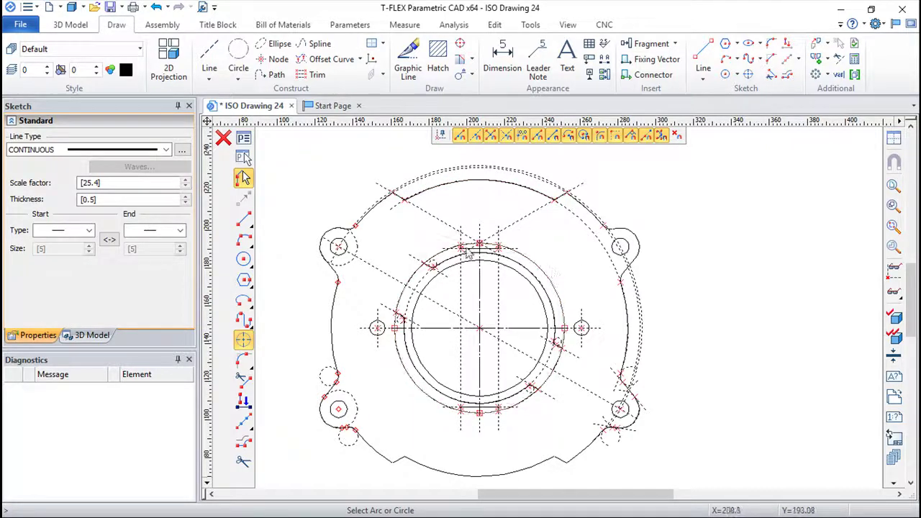
key("Escape")
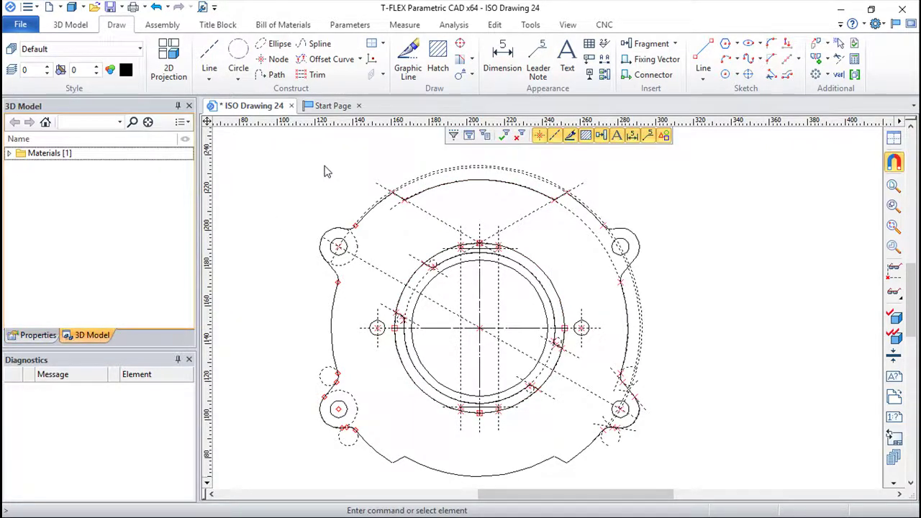
left_click(502, 57)
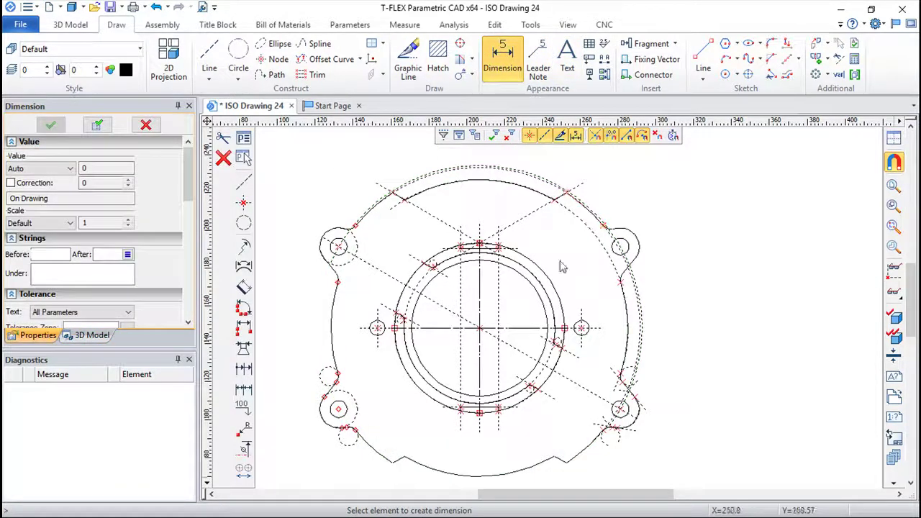
Add diameter dimensions Ø72, Ø80 and Ø90 to the three ring circles.
left_click(539, 297)
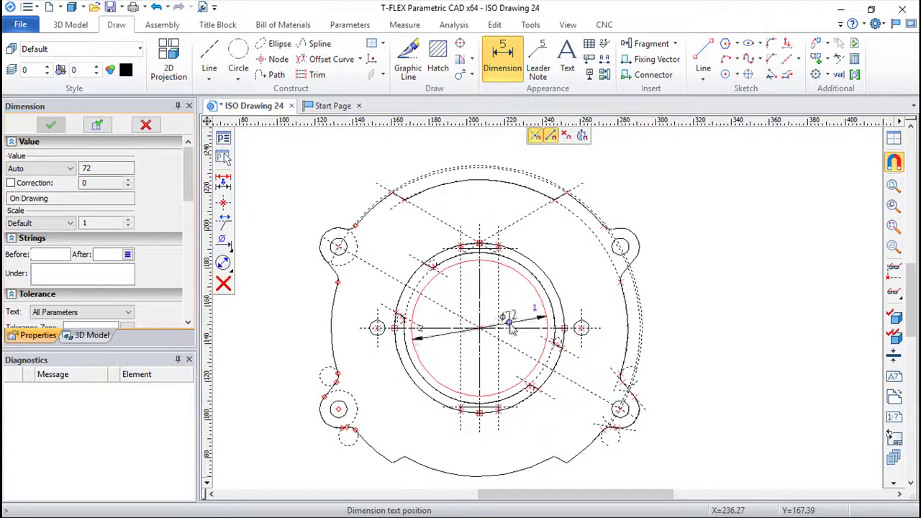
left_click(517, 320)
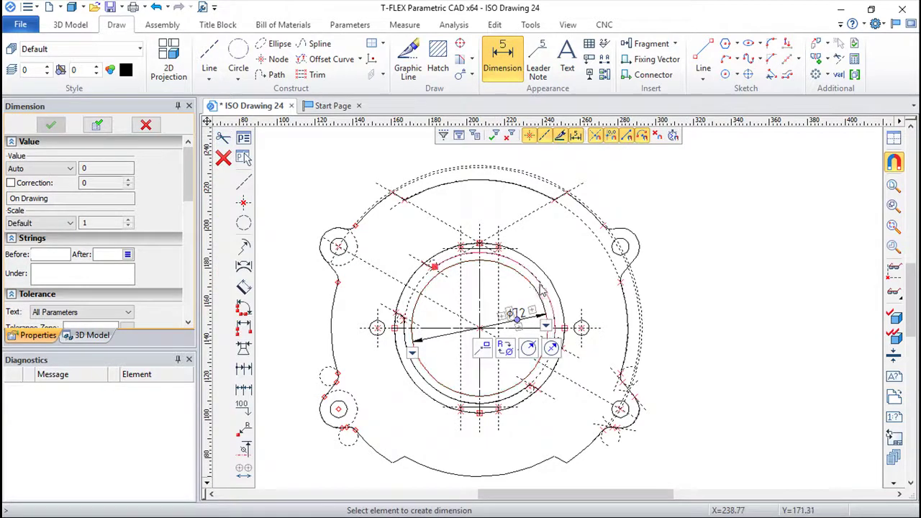
left_click(540, 289)
left_click(223, 239)
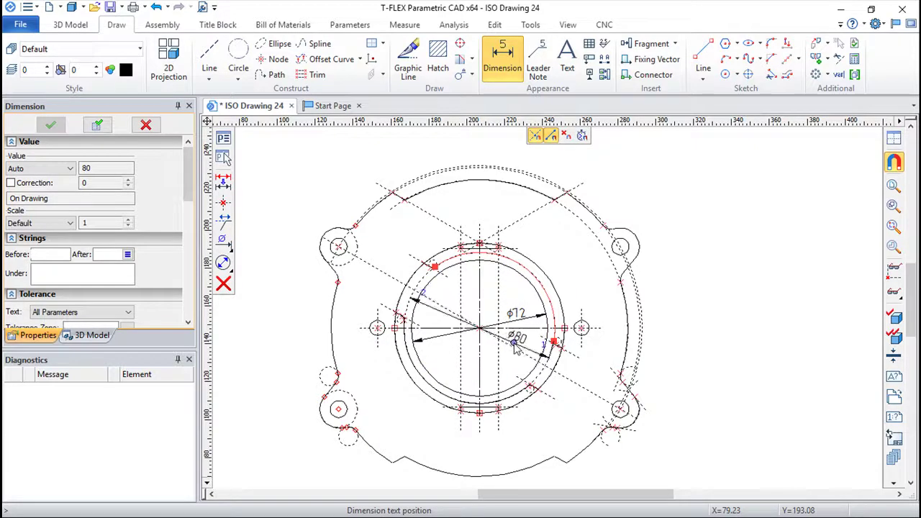
left_click(513, 346)
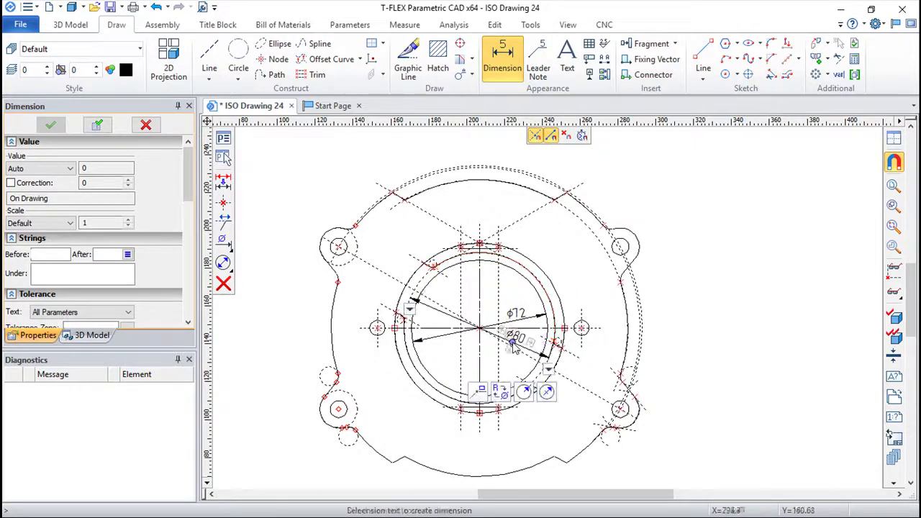
left_click(549, 279)
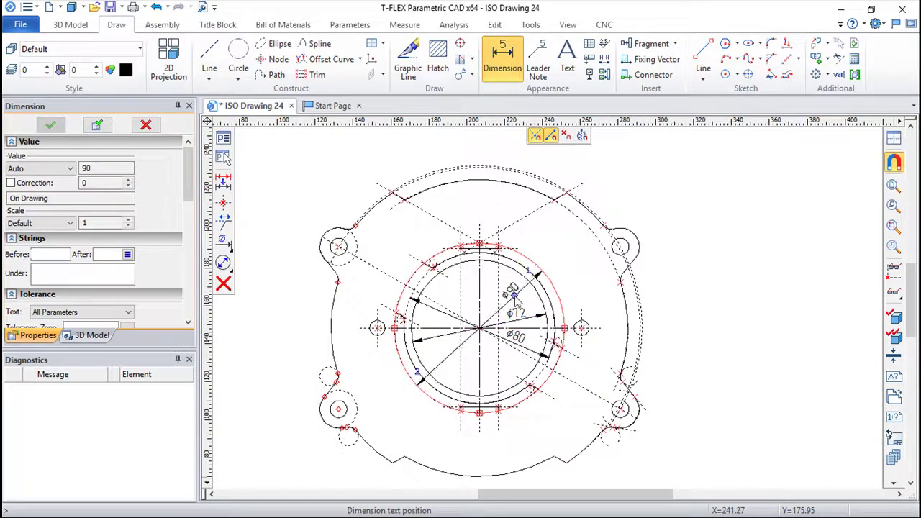
left_click(514, 298)
Dimension the small left hole Ø8, the upper-left lug arc Ø20 and the upper-right hole Ø9.
scroll(354, 323, "up", 2)
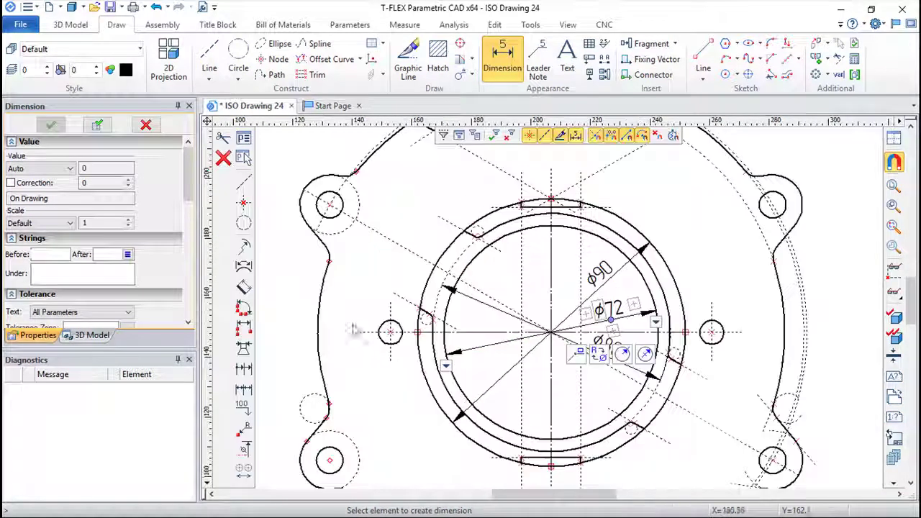
left_click(383, 349)
left_click(363, 351)
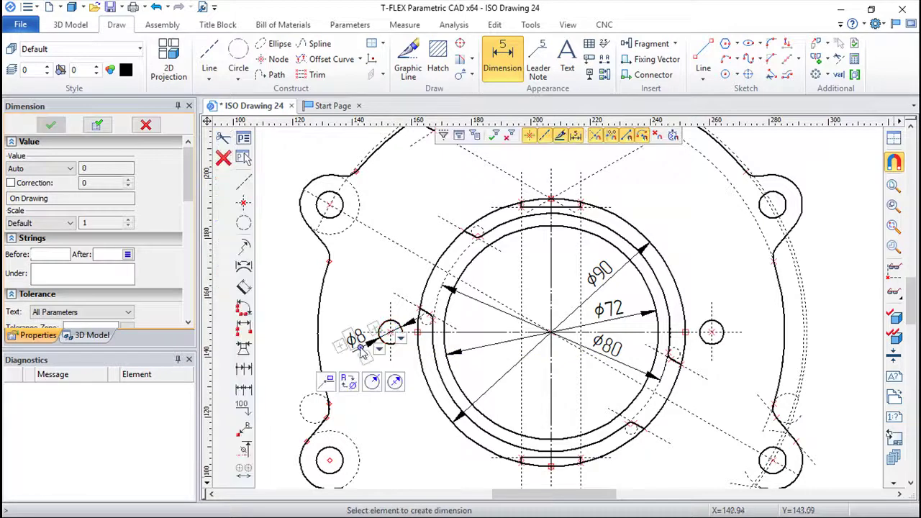
scroll(317, 275, "up", 1)
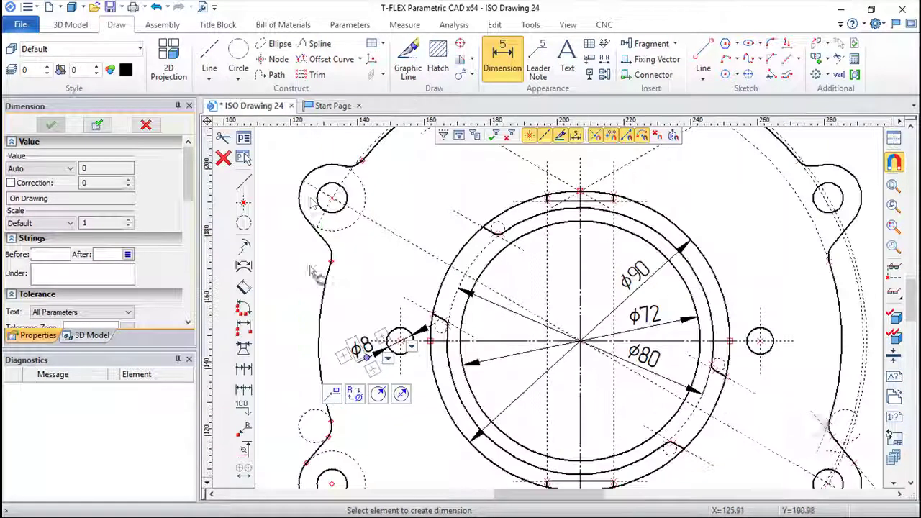
left_click(302, 196)
left_click(268, 215)
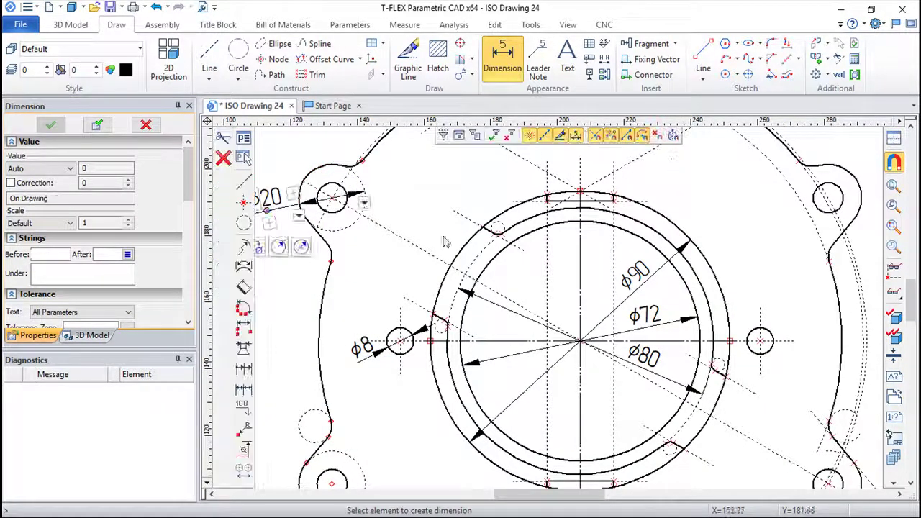
scroll(575, 266, "down", 1)
scroll(631, 274, "up", 1)
left_click(670, 238)
left_click(718, 244)
scroll(541, 288, "down", 2)
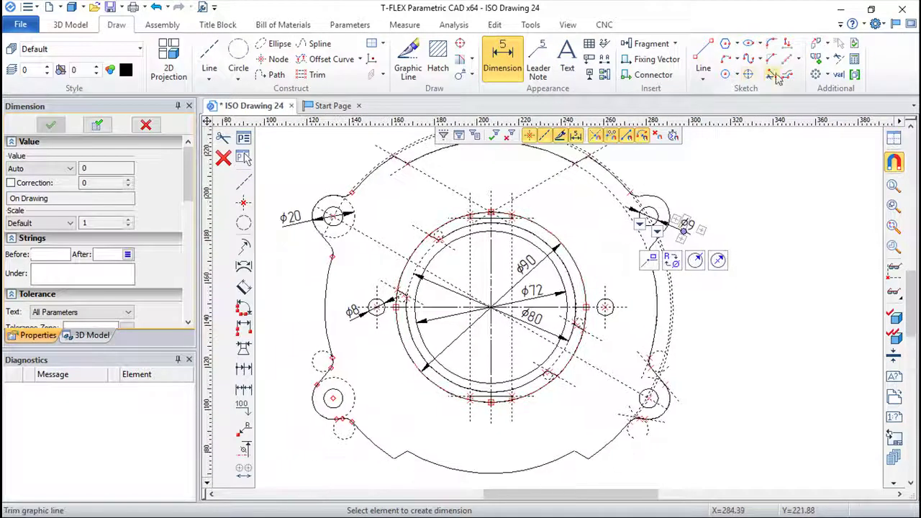
left_click(772, 74)
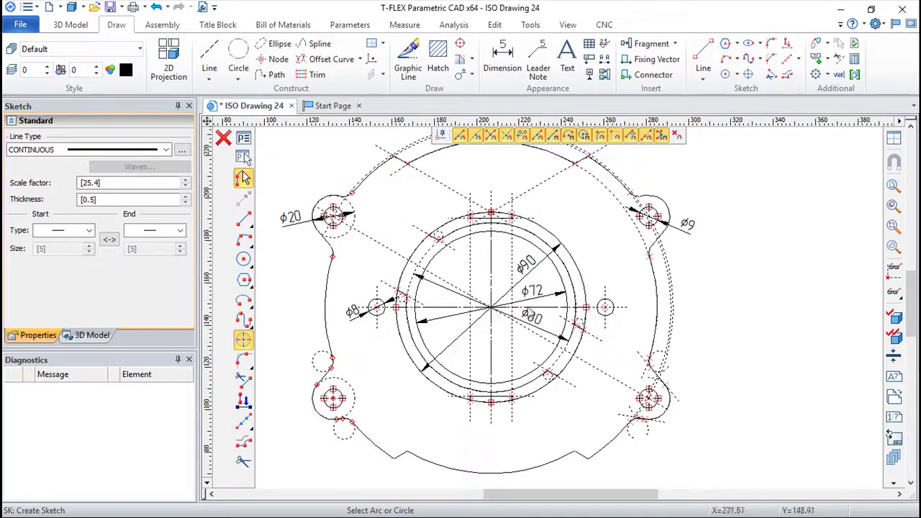
Recentre the whole flange in view so dimensioning can resume.
middle_click_drag(604, 305, 612, 332)
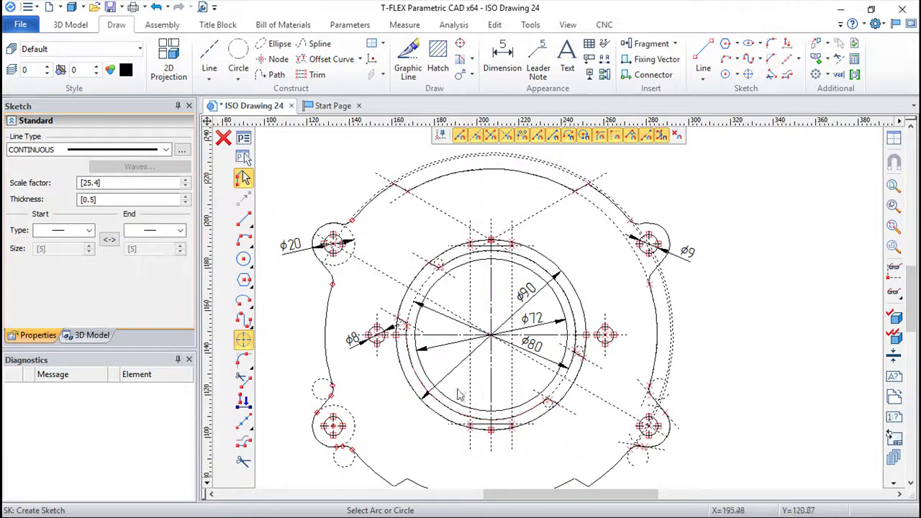
scroll(714, 340, "down", 1)
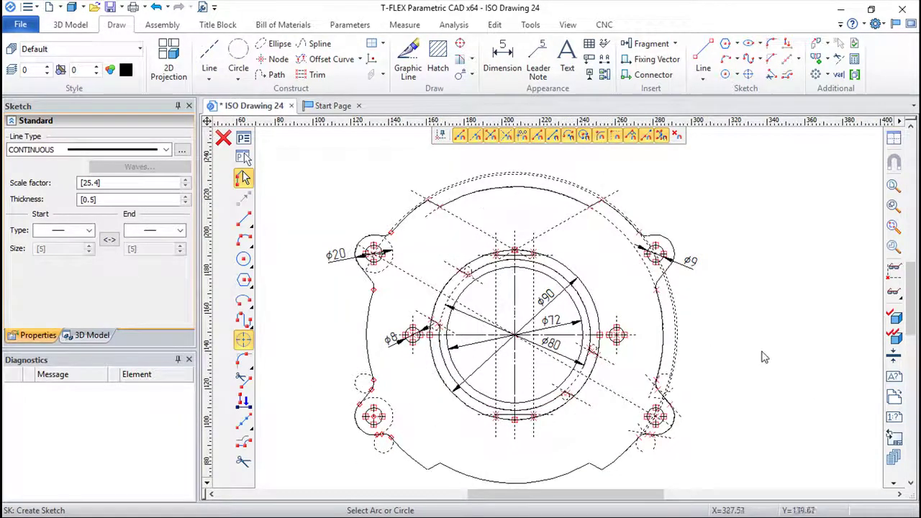
middle_click_drag(761, 355, 731, 305)
left_click(502, 57)
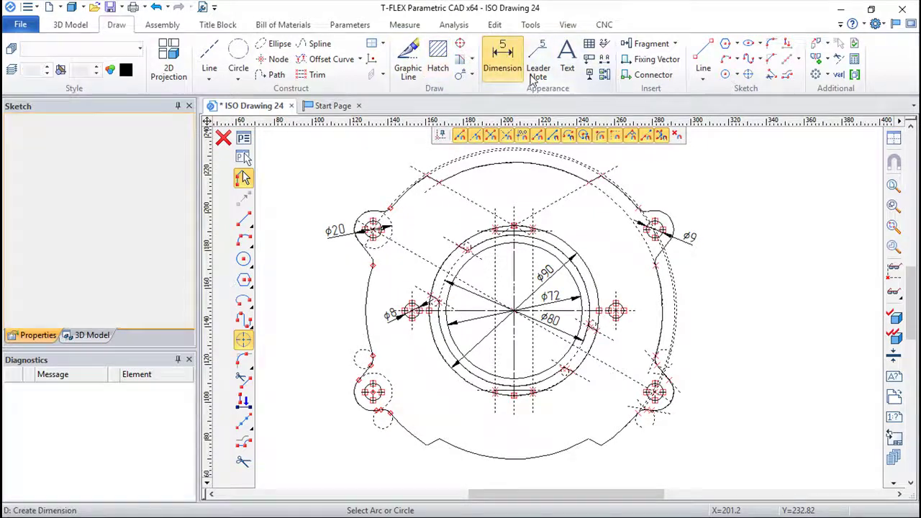
Add radius dimensions R86 on the outer circle and R78.5 on the bottom arc.
left_click(677, 297)
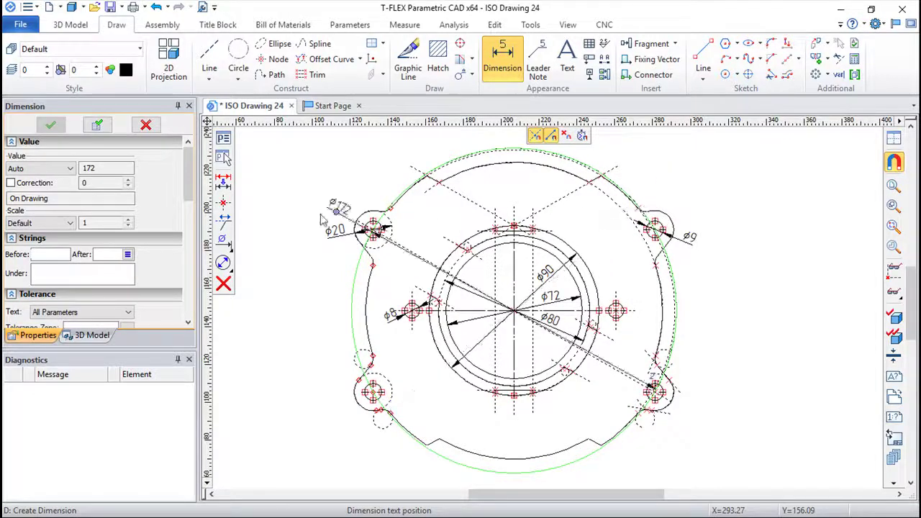
left_click(227, 244)
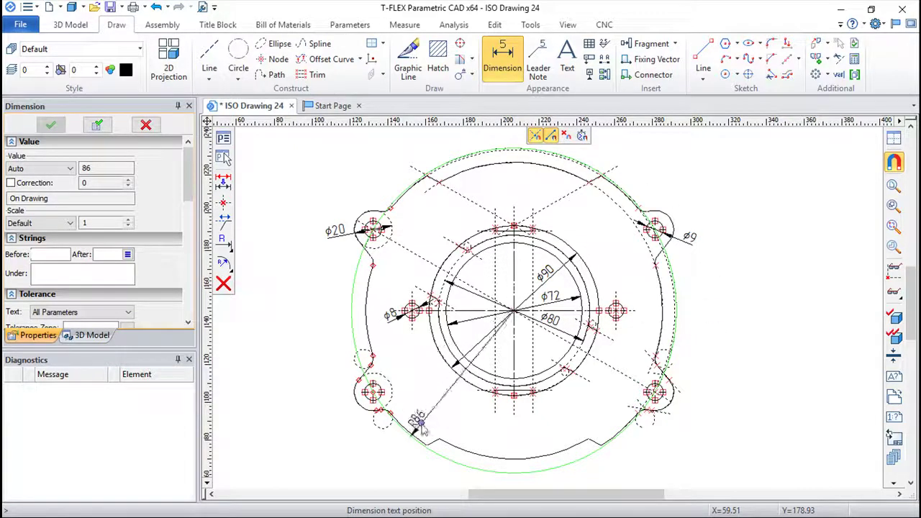
left_click(423, 466)
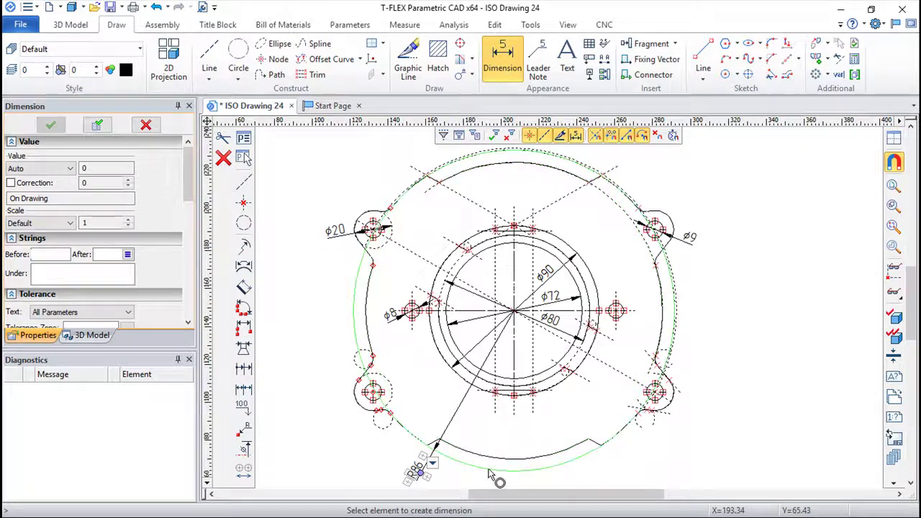
left_click(454, 452)
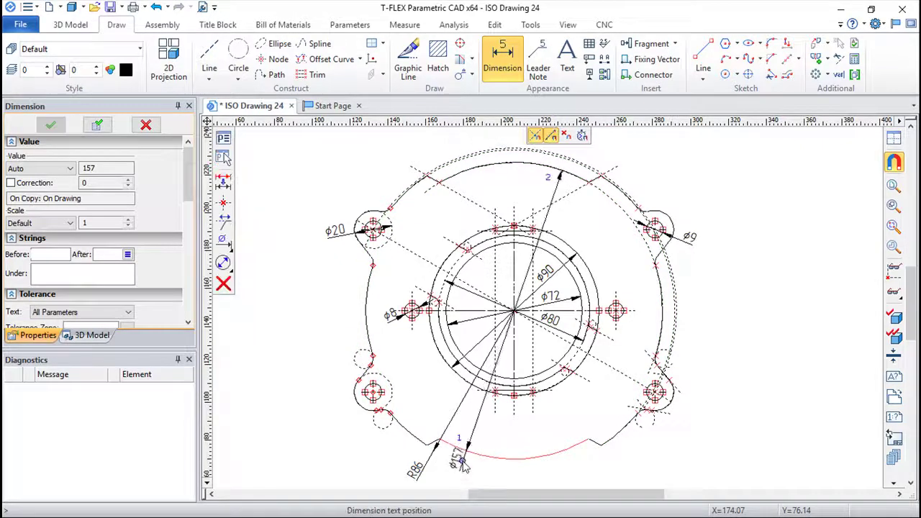
left_click(223, 242)
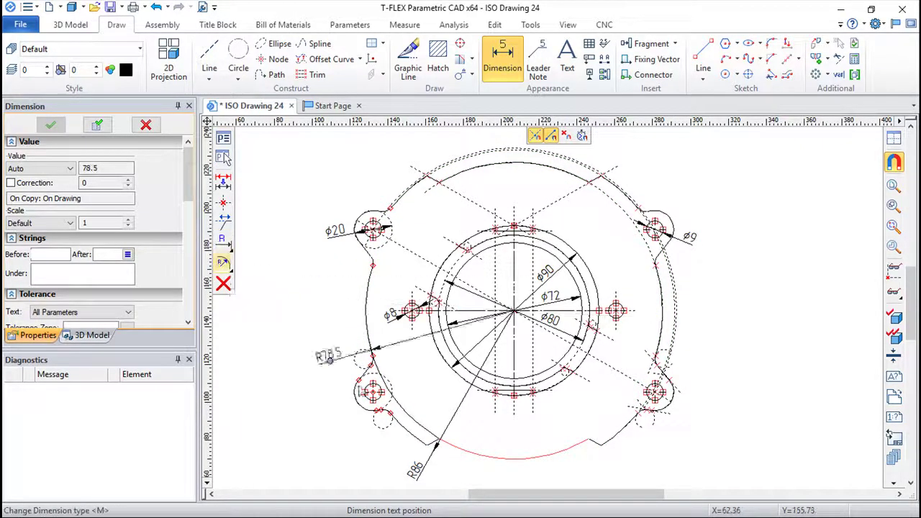
left_click(443, 478)
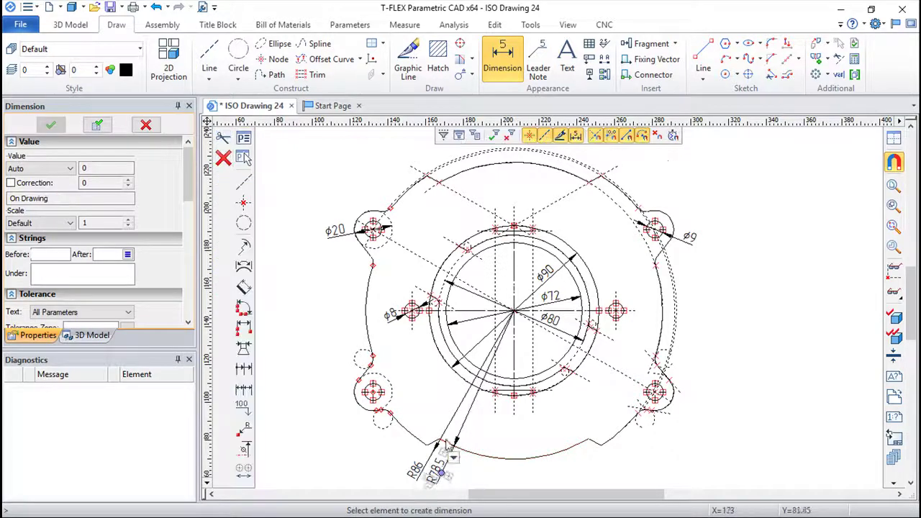
left_click(400, 319)
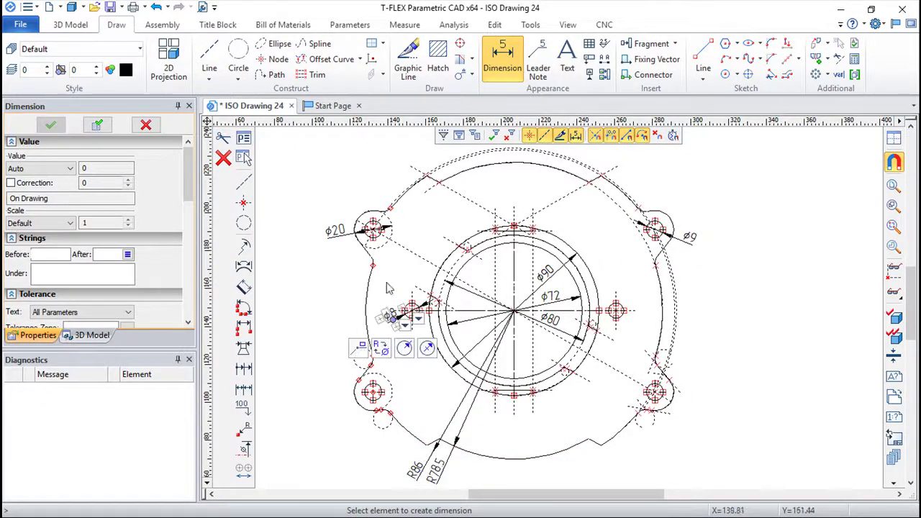
scroll(384, 258, "up", 3)
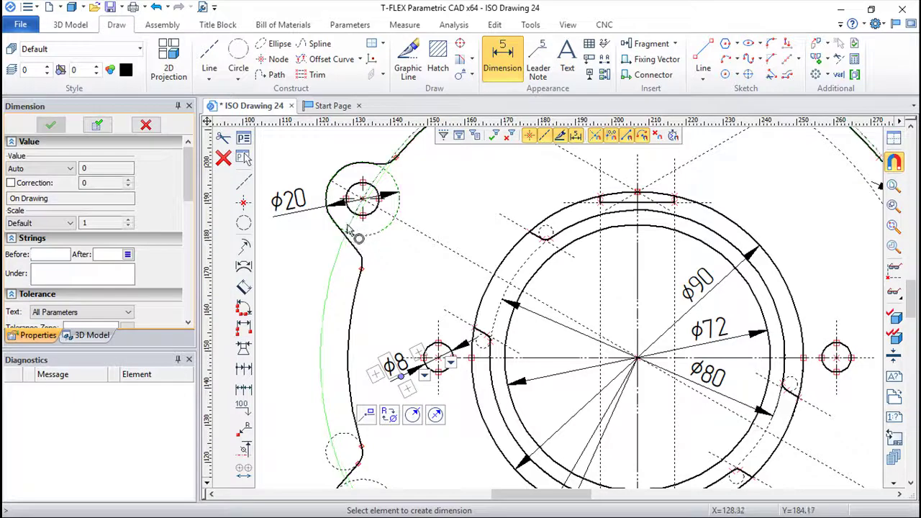
Move the R86 label above the left arc and delete the φ8 hole dimension.
left_click(350, 233)
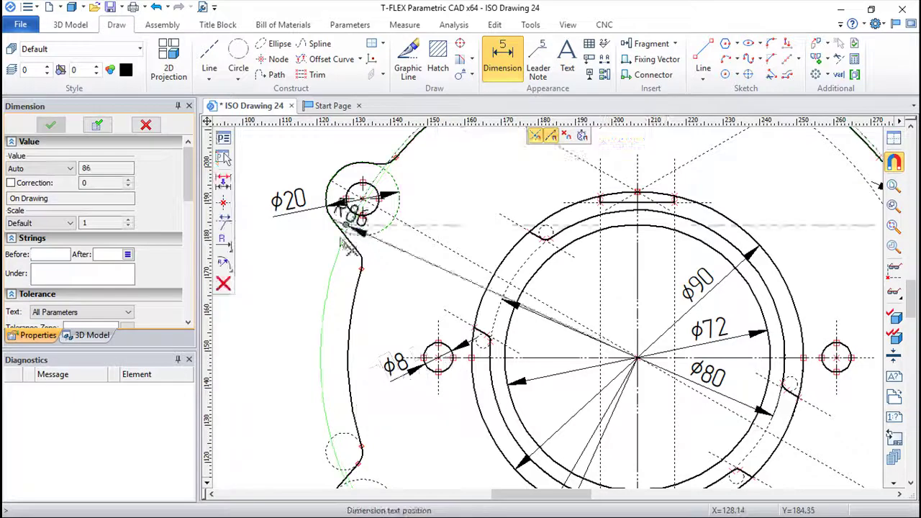
left_click(286, 281)
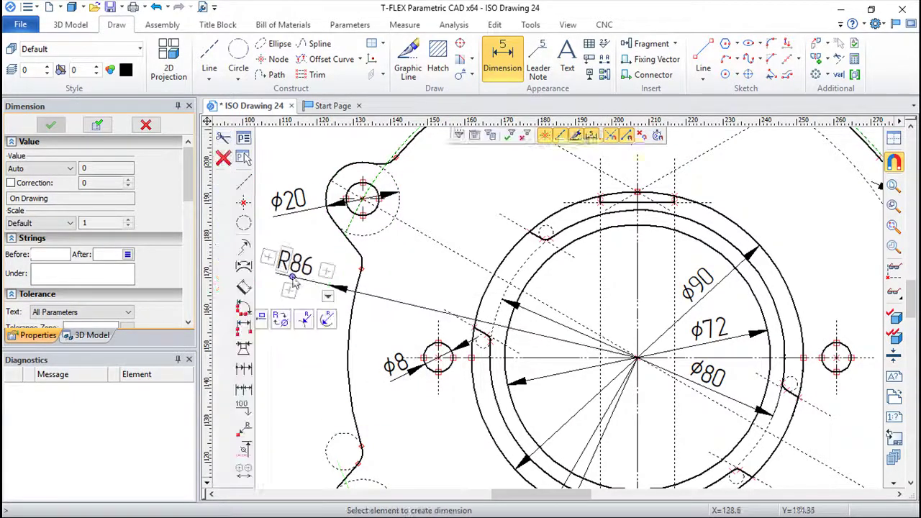
right_click(410, 368)
left_click(415, 379)
Re-dimension the small left hole as an M8 thread callout placed left of the hole.
left_click(707, 372)
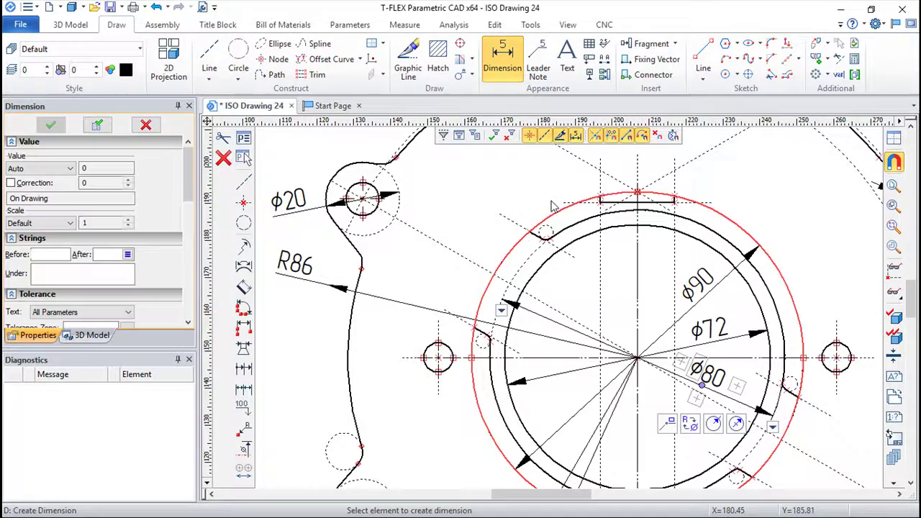
left_click(498, 72)
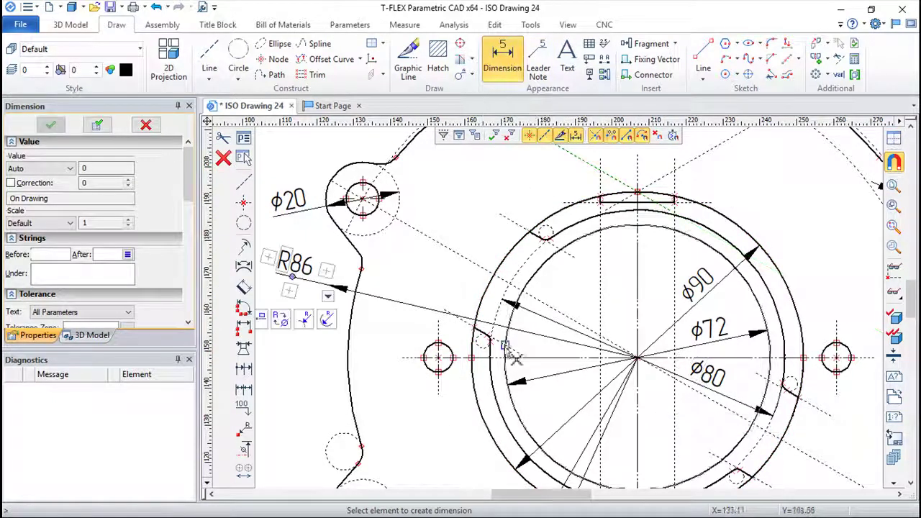
left_click(427, 369)
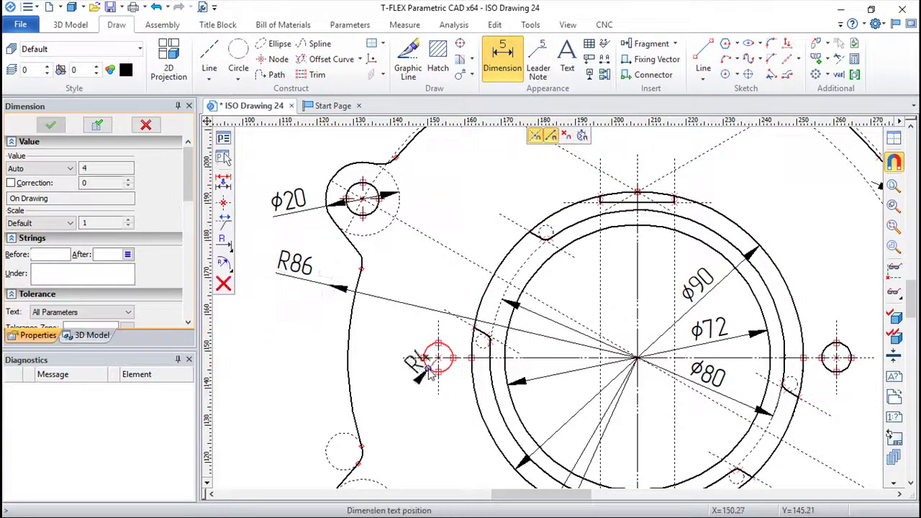
left_click(223, 243)
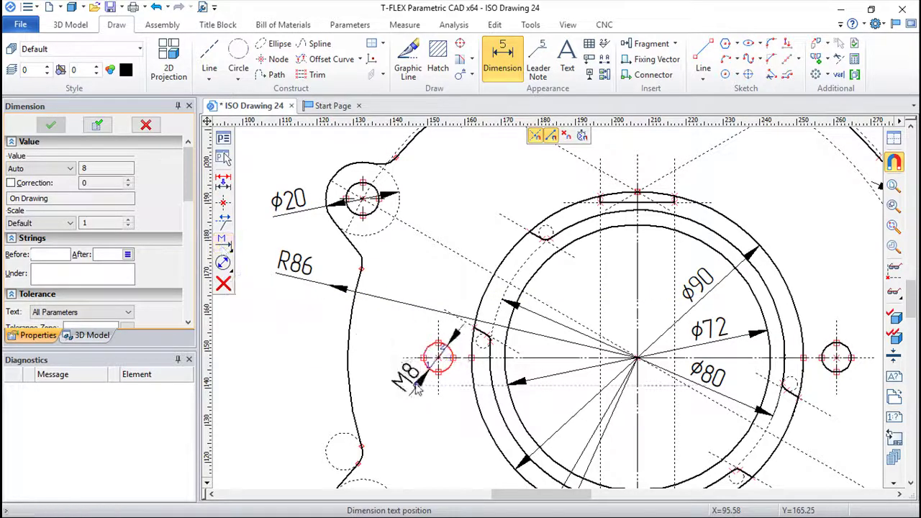
left_click(402, 385)
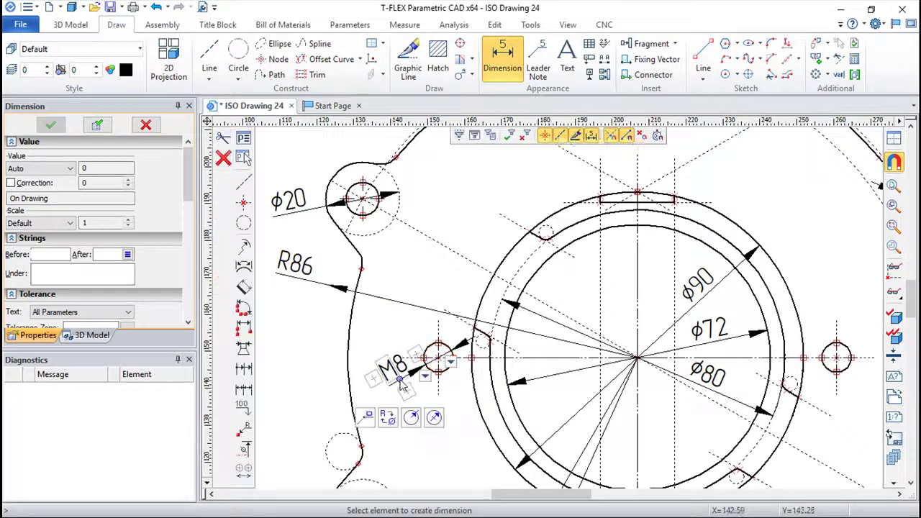
scroll(612, 356, "down", 3)
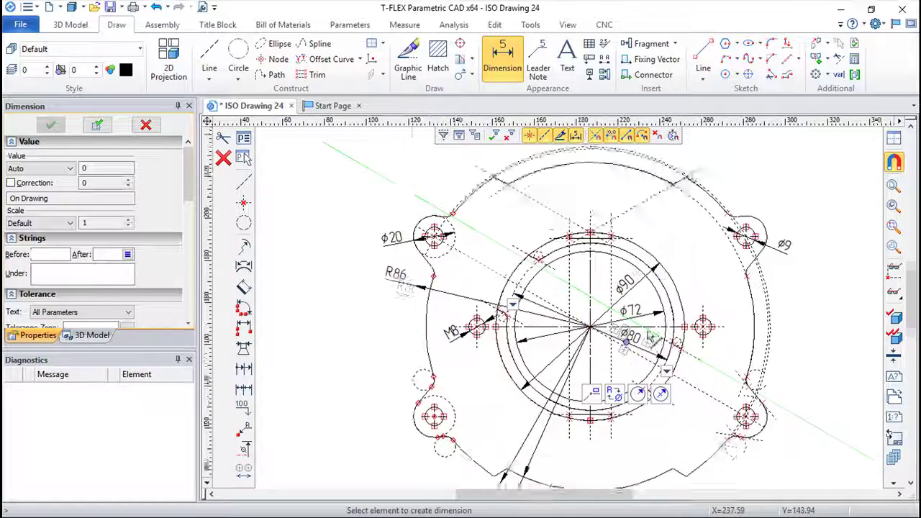
middle_click_drag(628, 352, 566, 286)
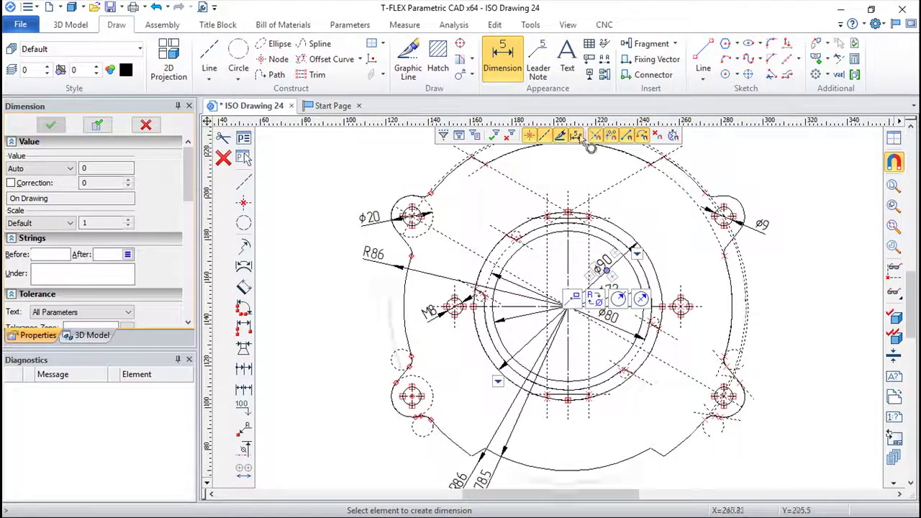
left_click(686, 374)
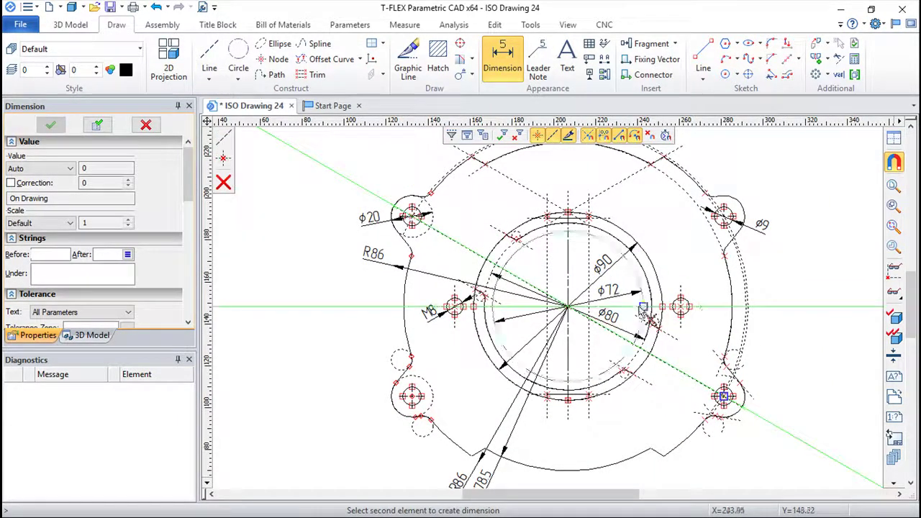
Dimension the 30° angle at the lower-right centre line and a centred 120° angle between the upper diagonals.
left_click(699, 307)
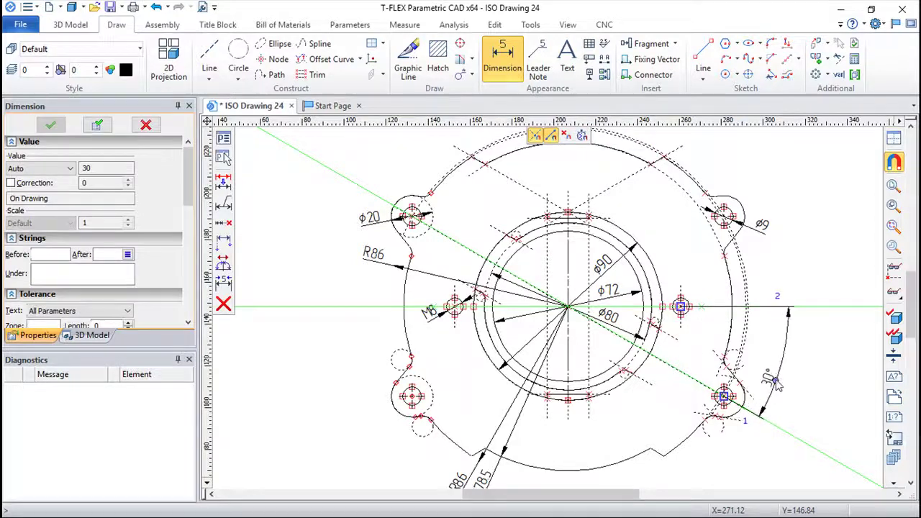
left_click(789, 368)
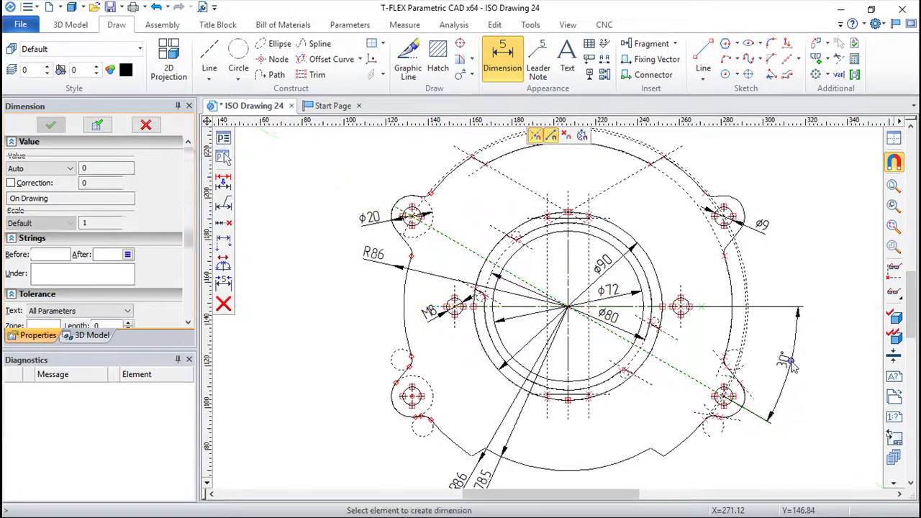
middle_click_drag(534, 284, 515, 400)
left_click(625, 287)
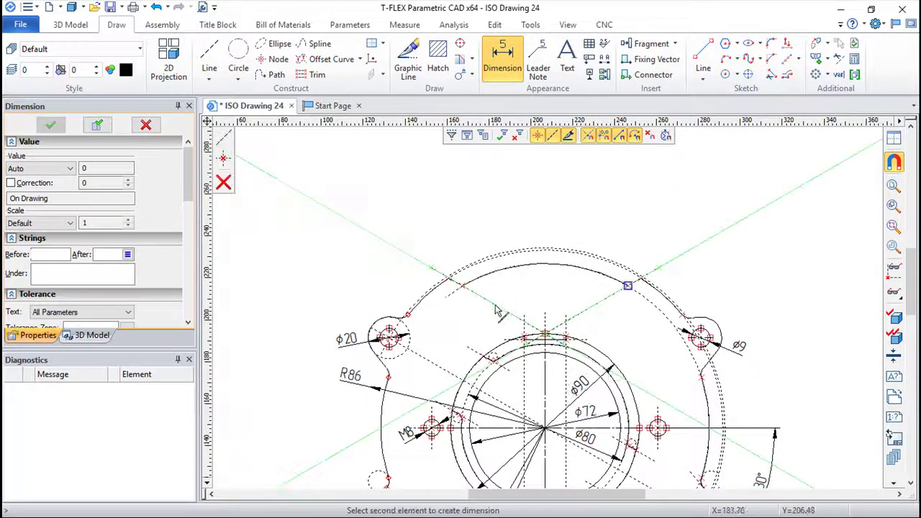
left_click(566, 245)
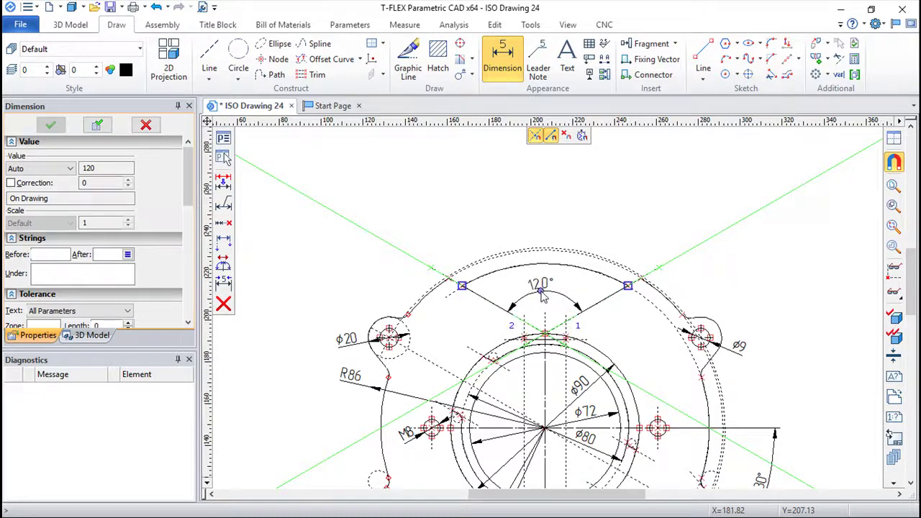
left_click(543, 297)
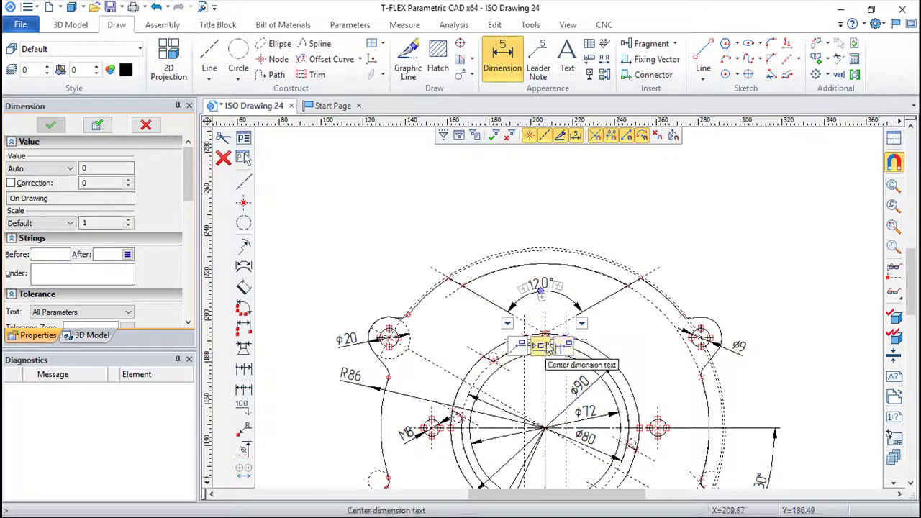
left_click(548, 347)
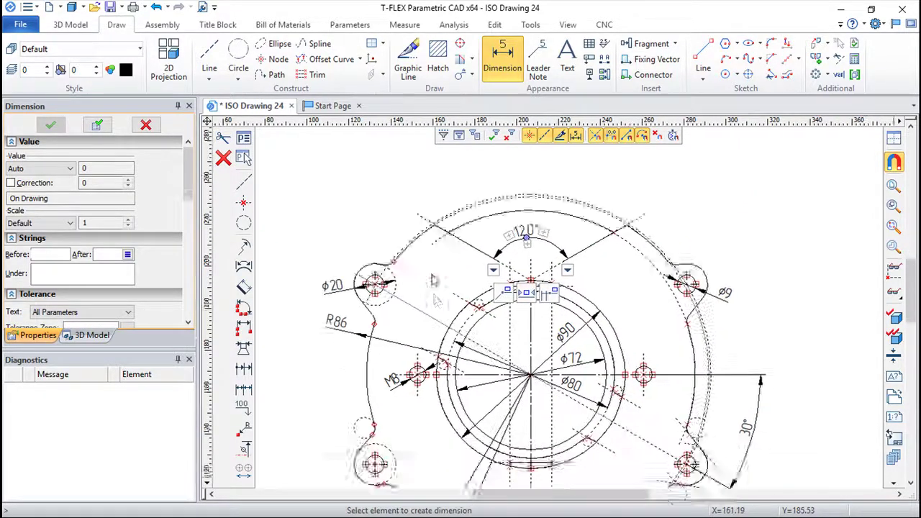
Begin a vertical 42 dimension from the flange's bottom flat edge.
middle_click_drag(581, 444, 546, 299)
scroll(429, 256, "up", 1)
scroll(429, 257, "up", 1)
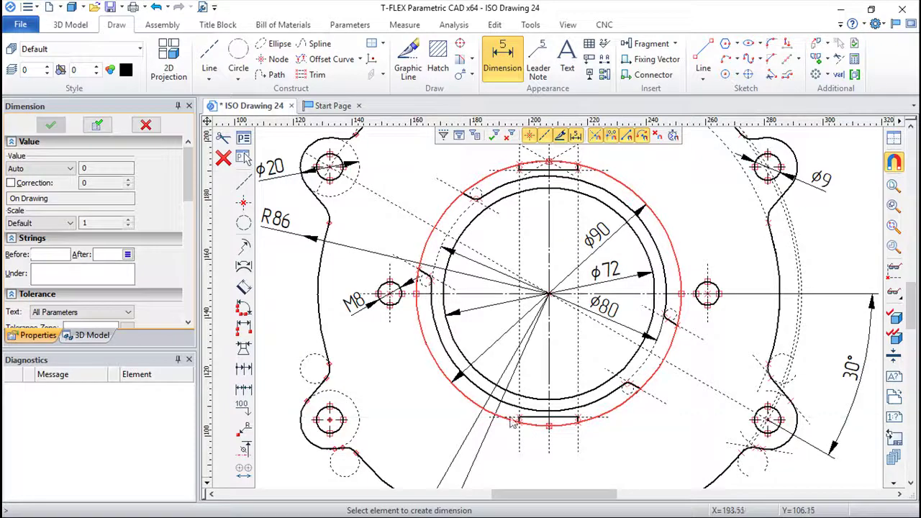
scroll(514, 421, "up", 2)
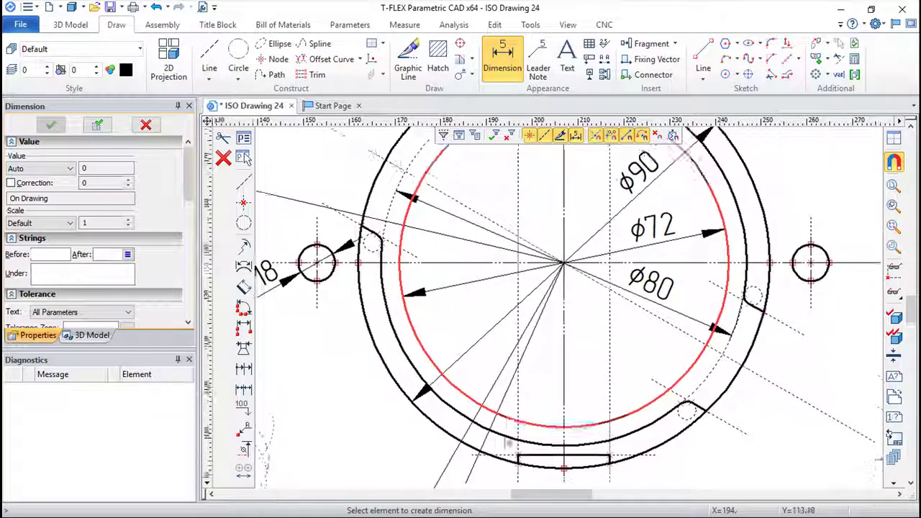
left_click(469, 474)
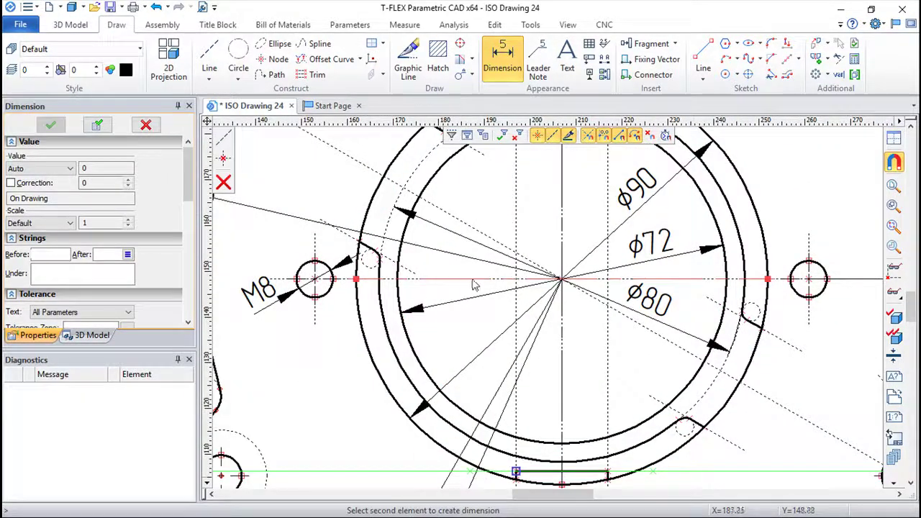
scroll(299, 382, "left", 3)
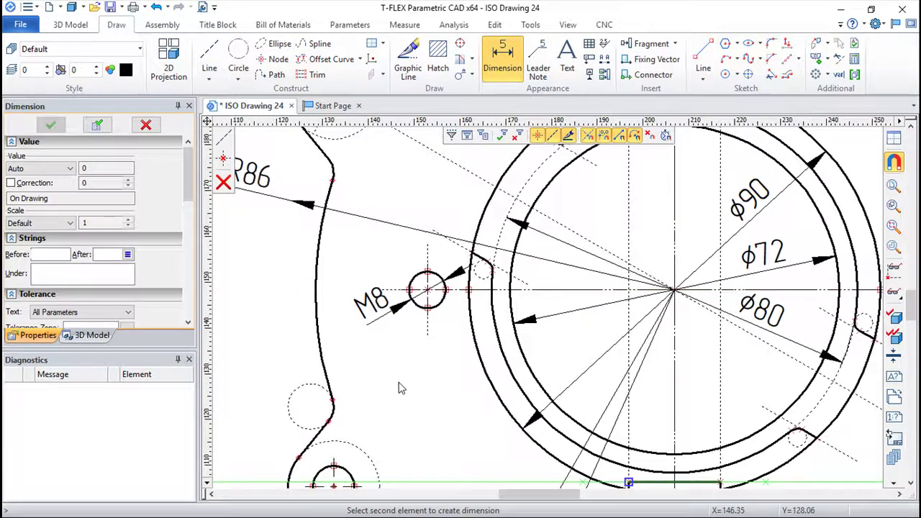
scroll(273, 343, "down", 3)
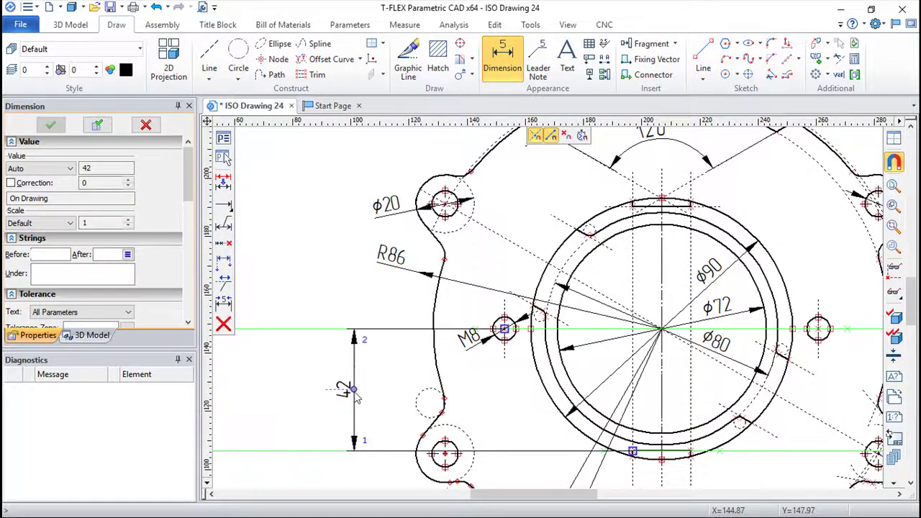
Place the lower 42 dimension on the left, reset the M8 label, and add a second 42 dimension.
left_click(357, 397)
left_click(527, 335)
left_click(451, 344)
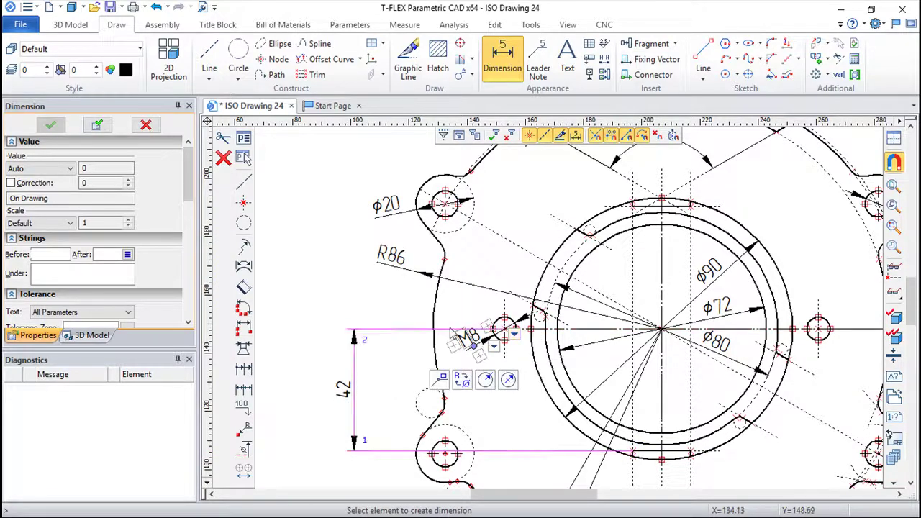
left_click(593, 329)
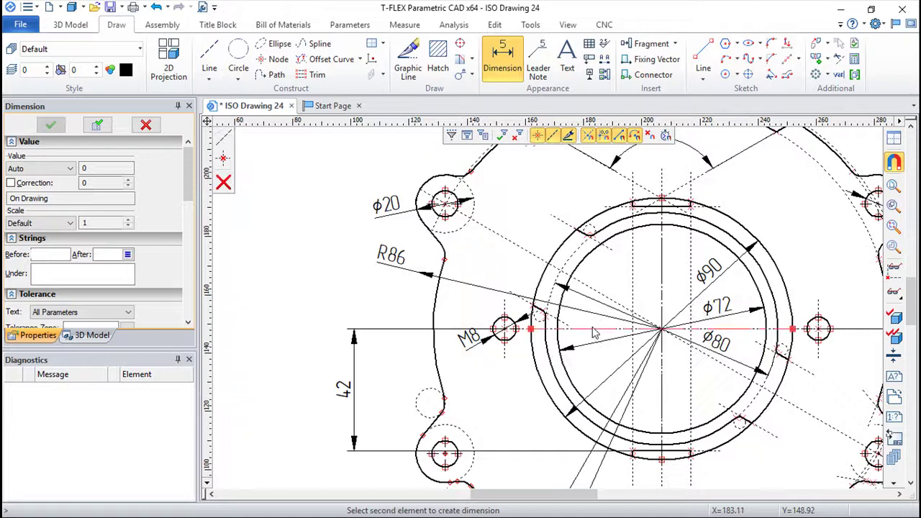
left_click(632, 207)
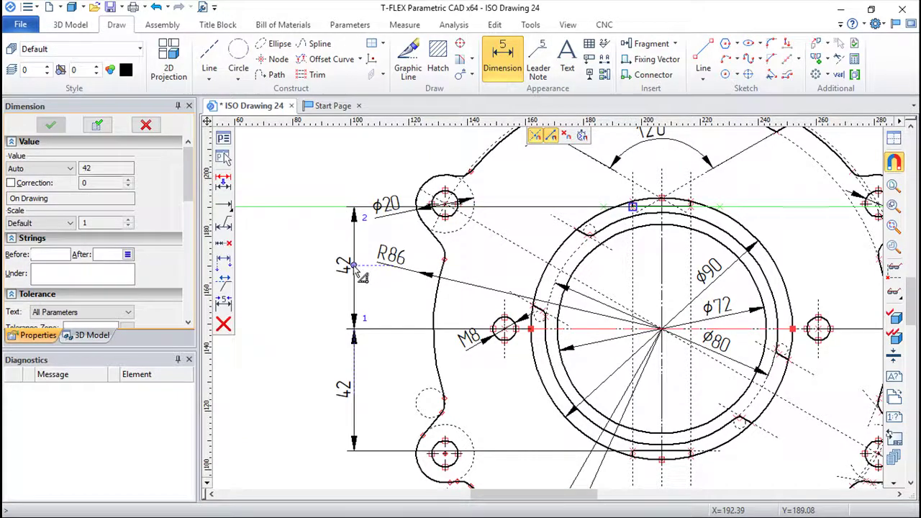
left_click(359, 274)
scroll(471, 354, "down", 3)
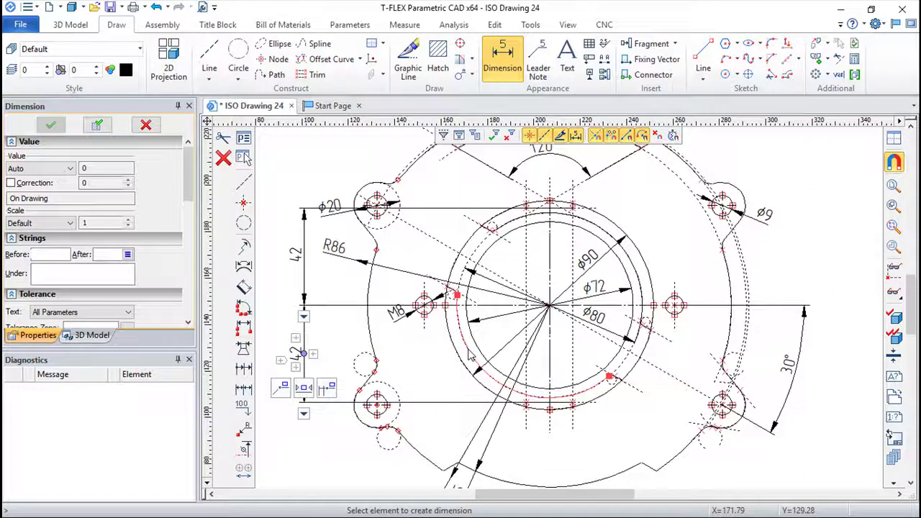
scroll(489, 350, "up", 2)
scroll(503, 345, "up", 2)
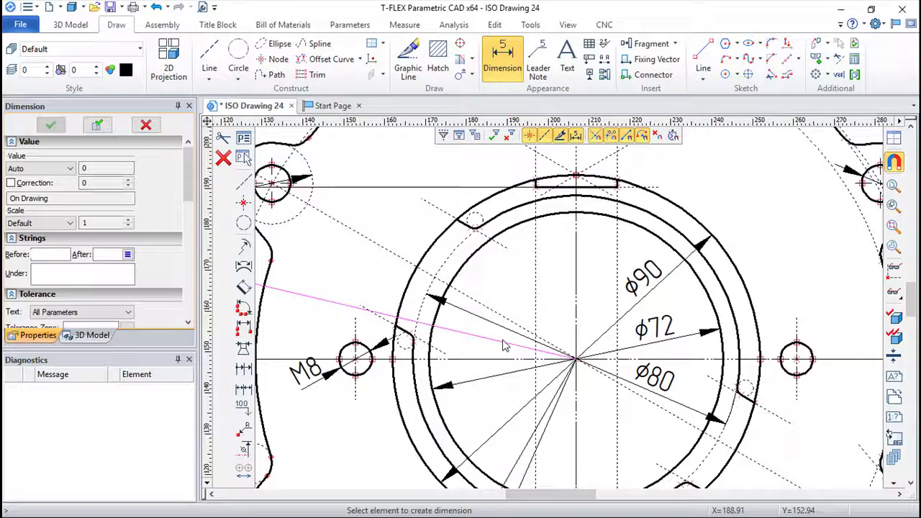
Add linear 30 and 25 dimensions from the bore's circles to the inclined construction lines.
left_click(485, 243)
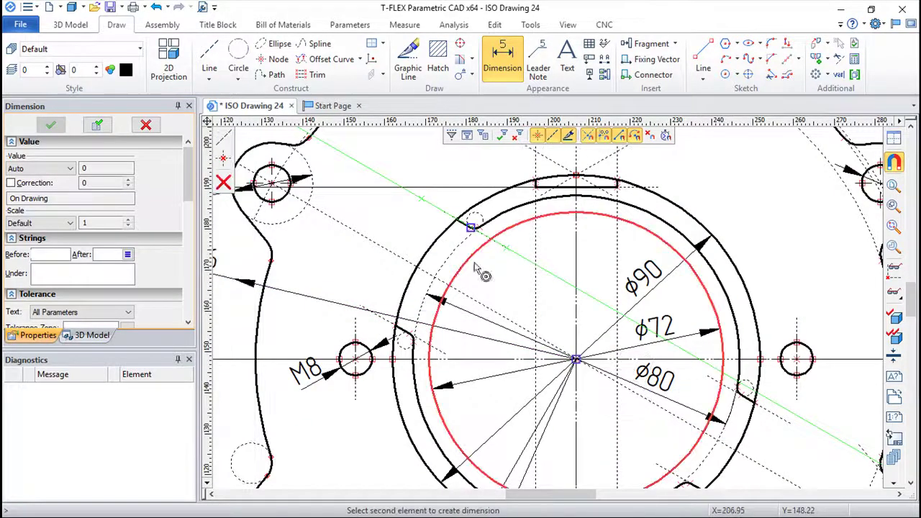
left_click(416, 338)
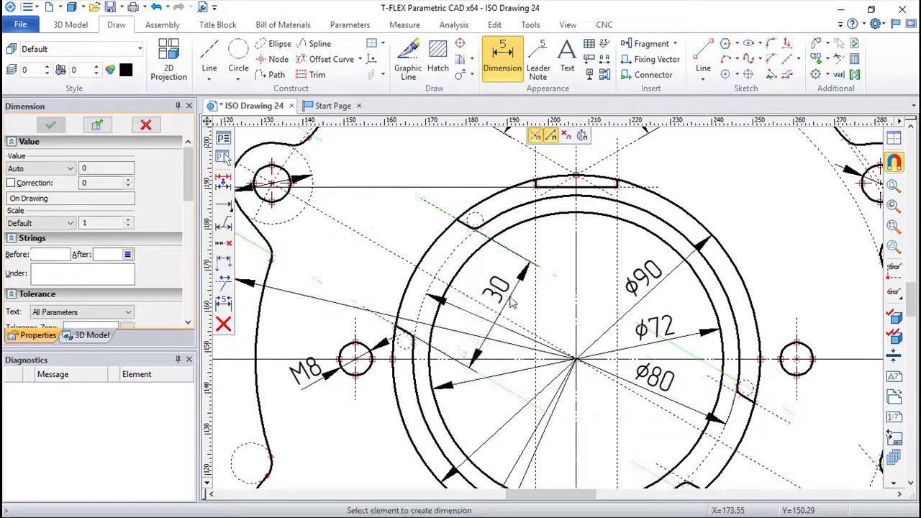
middle_click_drag(512, 302, 444, 270)
left_click(684, 369)
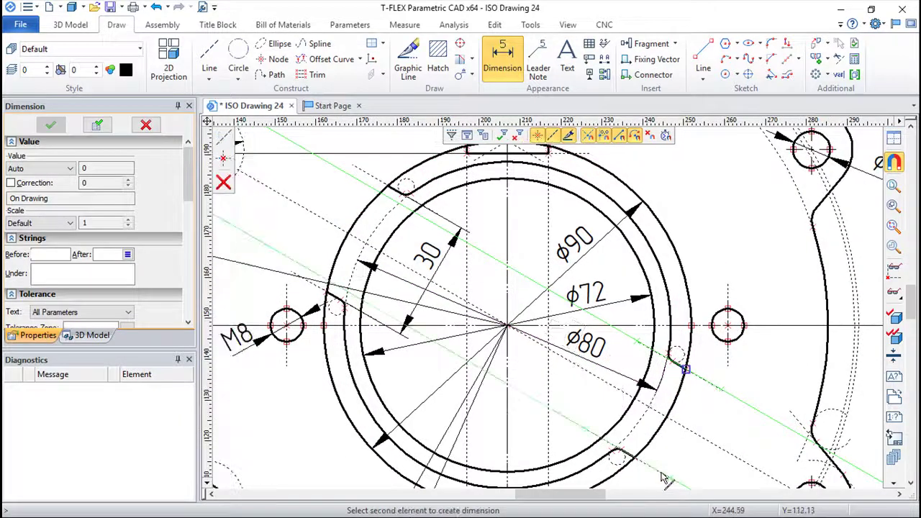
left_click(663, 479)
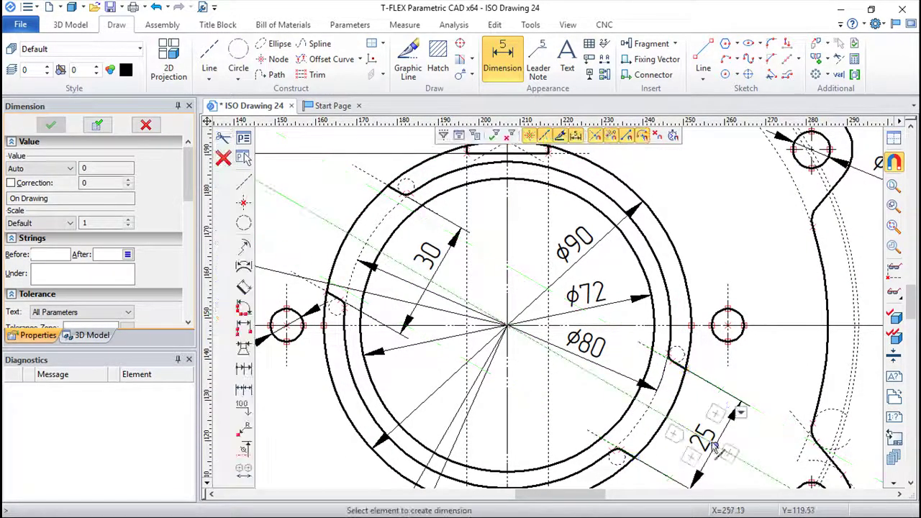
left_click(721, 426)
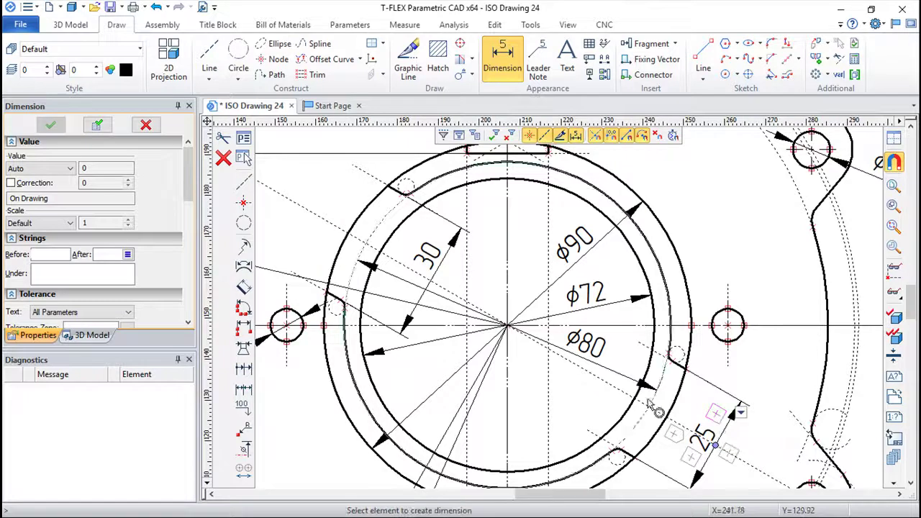
Start a new dimension from the vertical centre line in the flange's lower half.
scroll(482, 399, "down", 1)
middle_click_drag(494, 397, 494, 275)
scroll(496, 270, "down", 1)
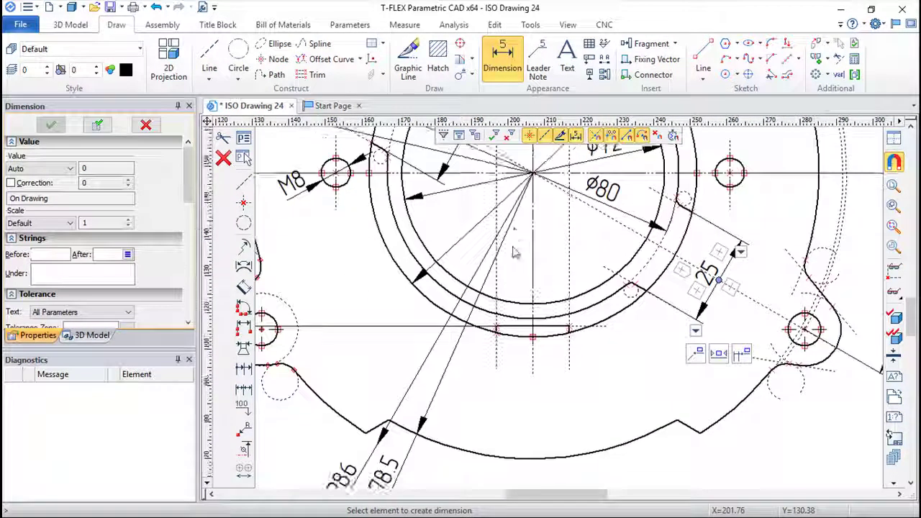
scroll(683, 266, "down", 1)
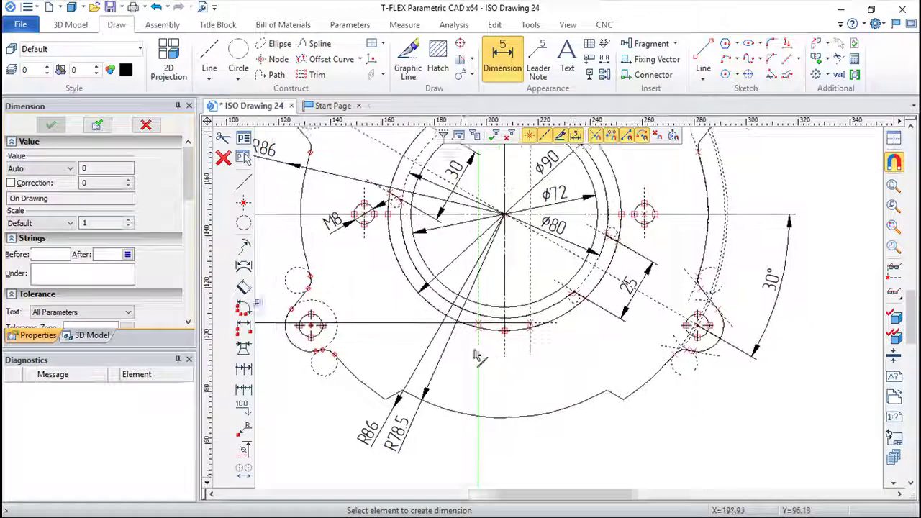
left_click(636, 246)
Add two 54 dimensions below the flange between the vertical centre lines.
left_click(496, 360)
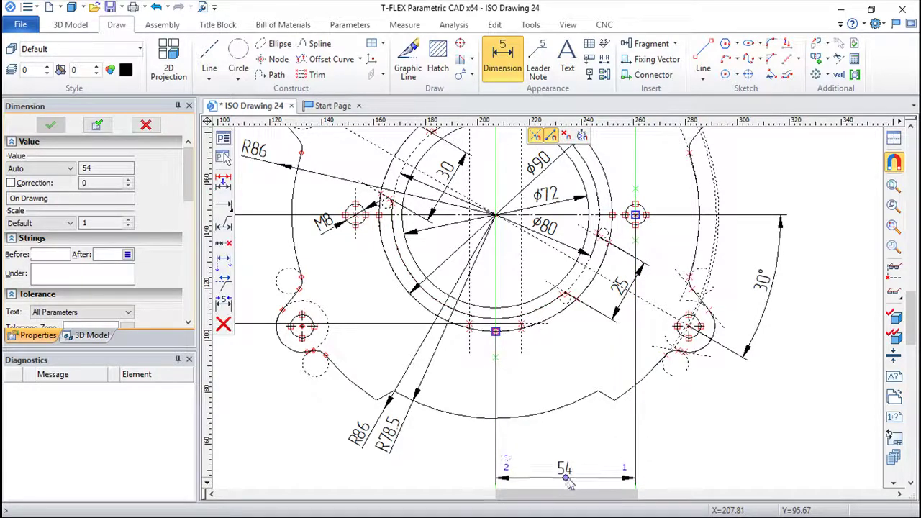
left_click(568, 482)
left_click(497, 272)
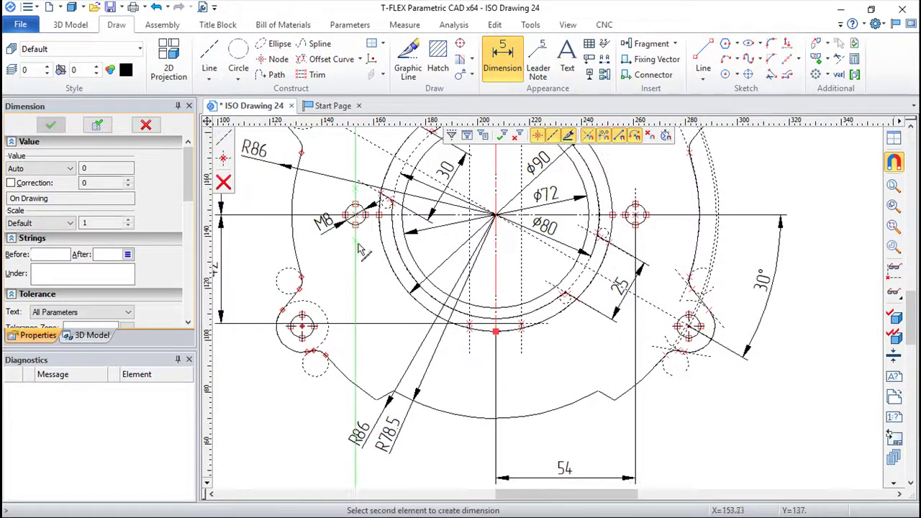
left_click(356, 241)
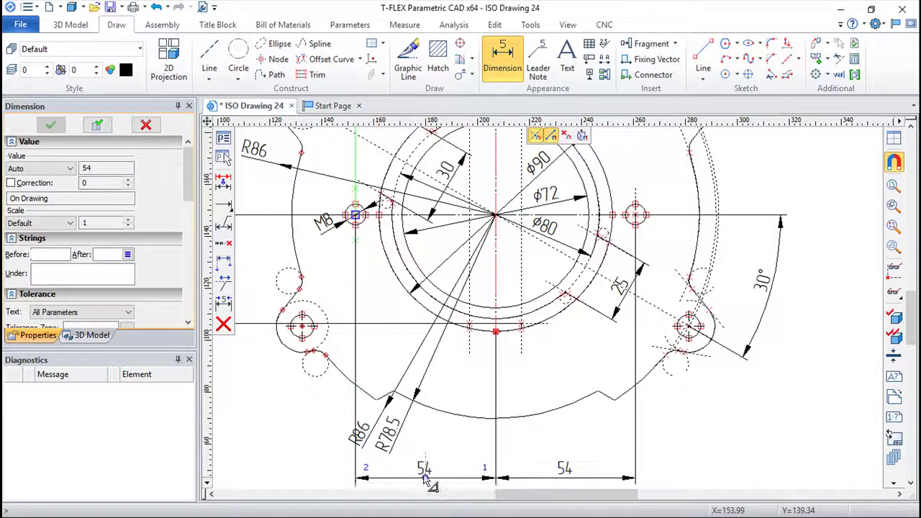
left_click(425, 480)
Move the R86 radius label to the right side and end dimensioning.
left_click(373, 422)
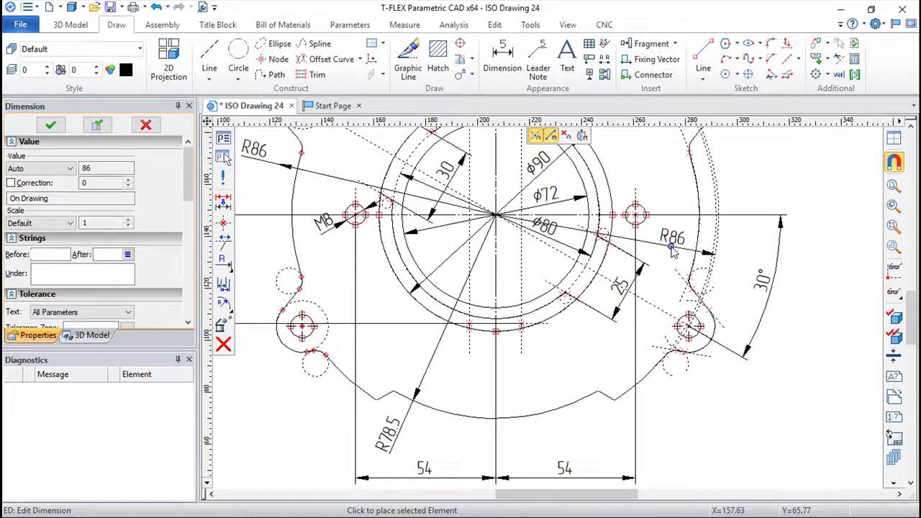
left_click(741, 262)
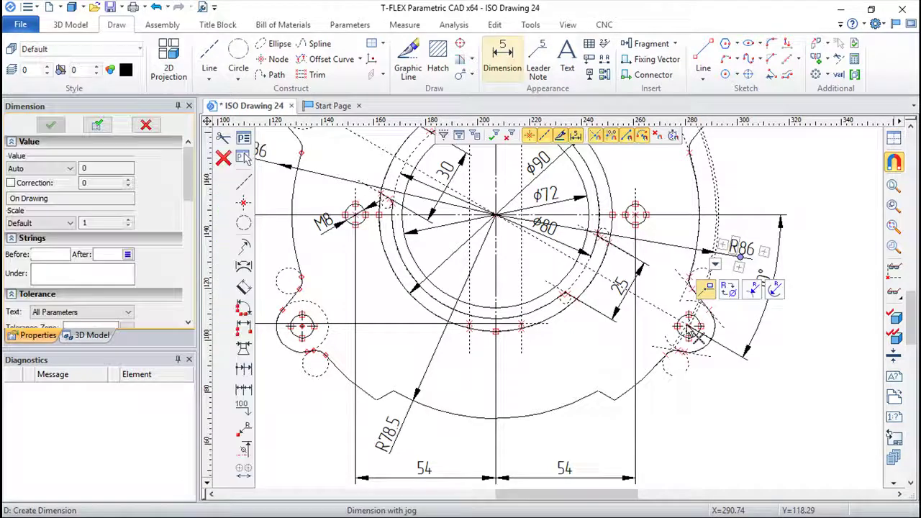
key("Escape")
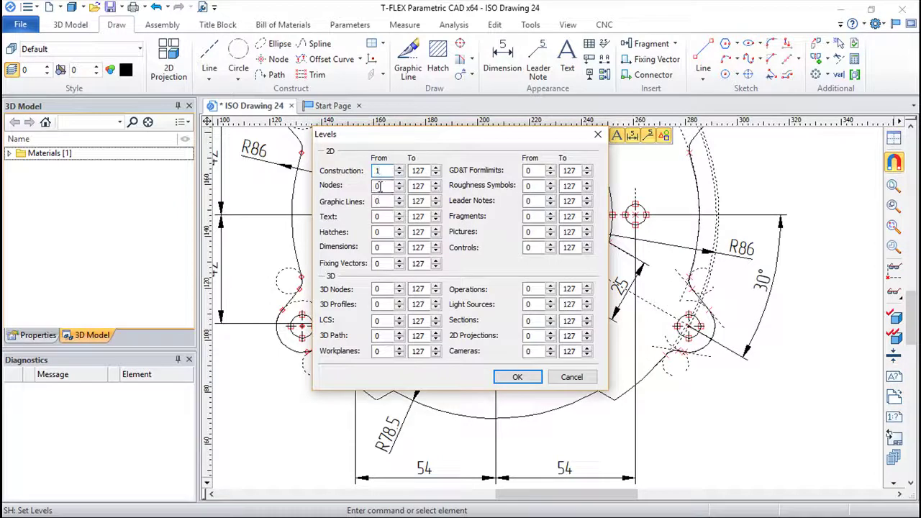
Apply the level settings to hide construction geometry, then move the Ø20 label beside its hole.
left_click(517, 377)
scroll(471, 338, "down", 3)
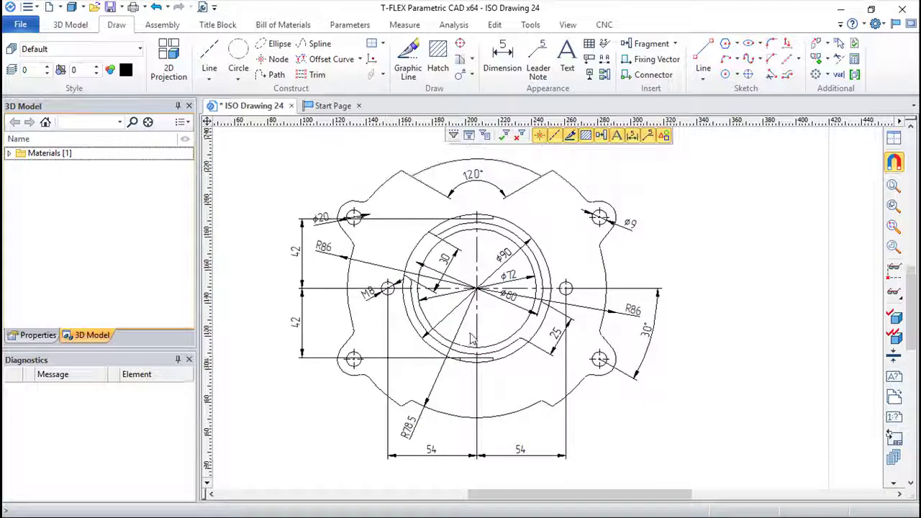
scroll(471, 338, "up", 1)
scroll(463, 346, "up", 1)
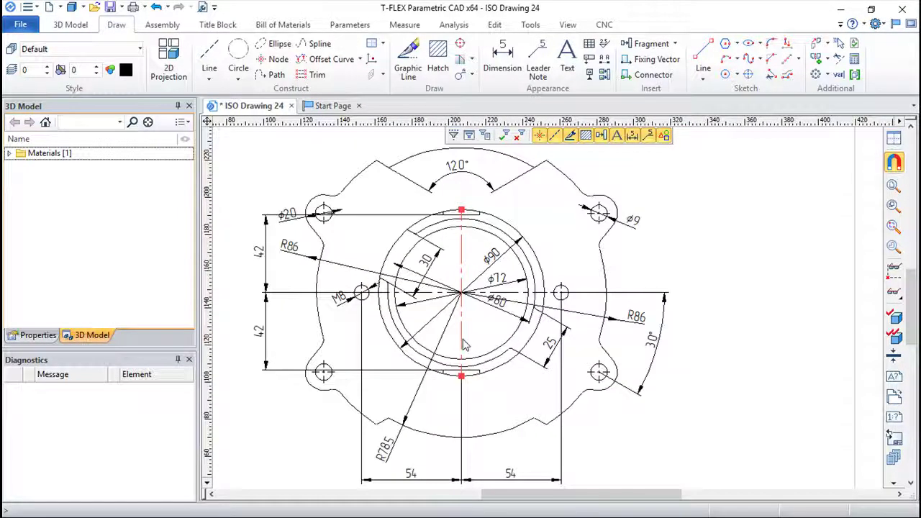
scroll(464, 346, "down", 1)
middle_click_drag(482, 323, 481, 325)
scroll(474, 325, "up", 1)
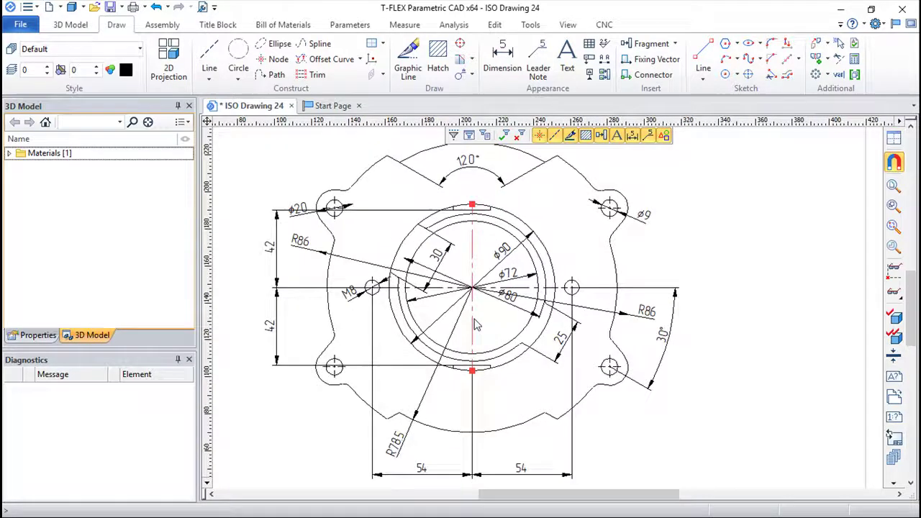
left_click(299, 217)
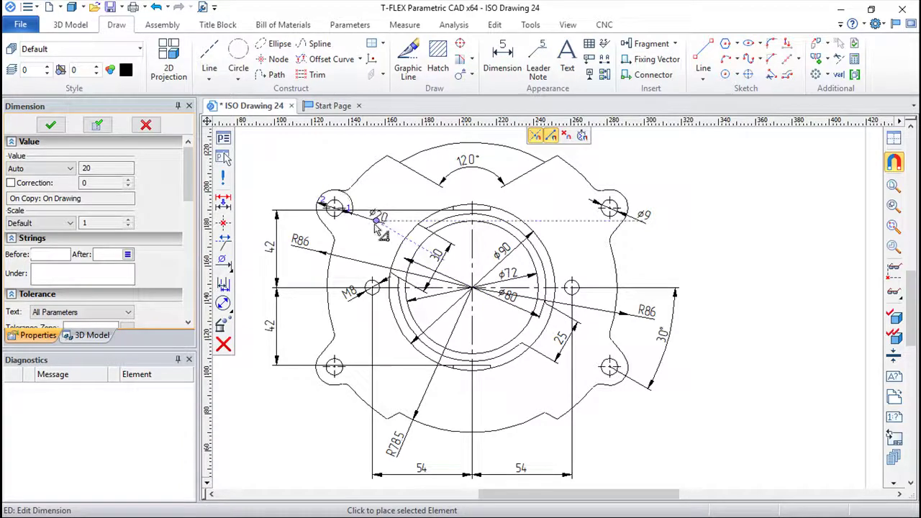
left_click(364, 235)
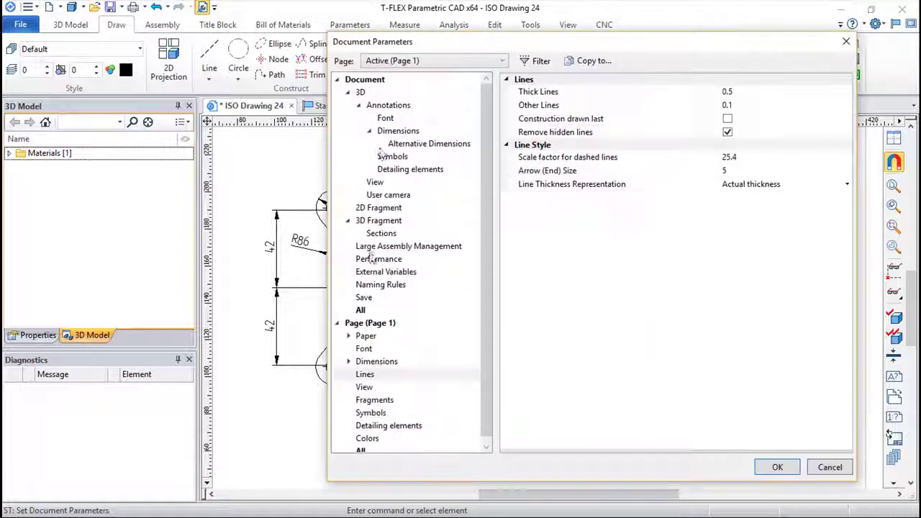
Set the page's Thick Lines width to 1 in Document Parameters and apply it.
left_click(365, 374)
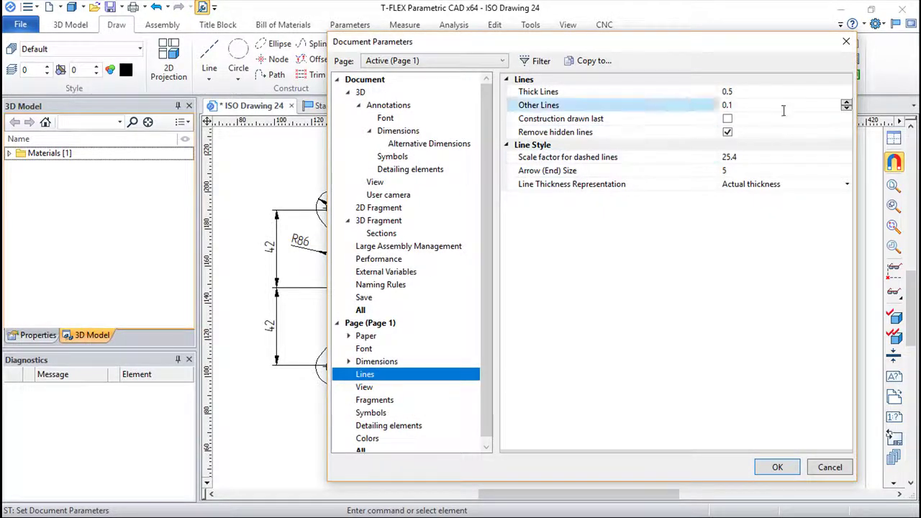
left_click(738, 93)
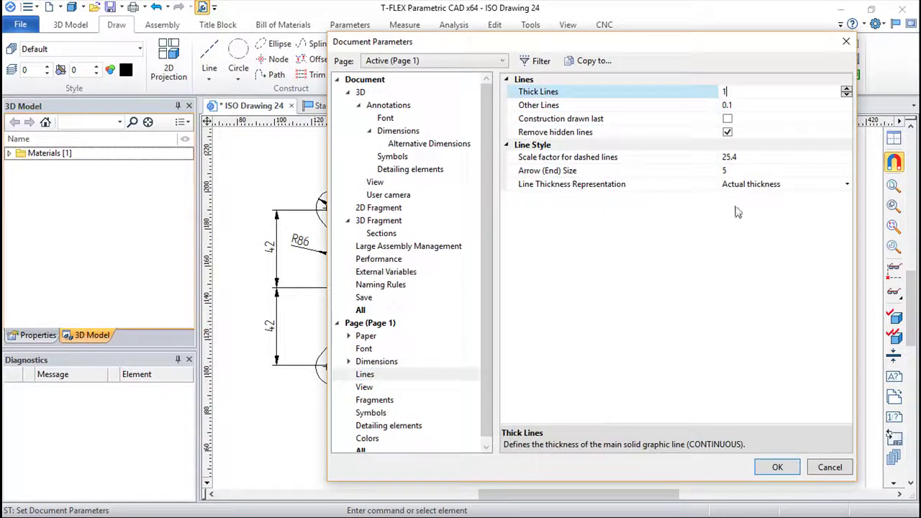
left_click(777, 467)
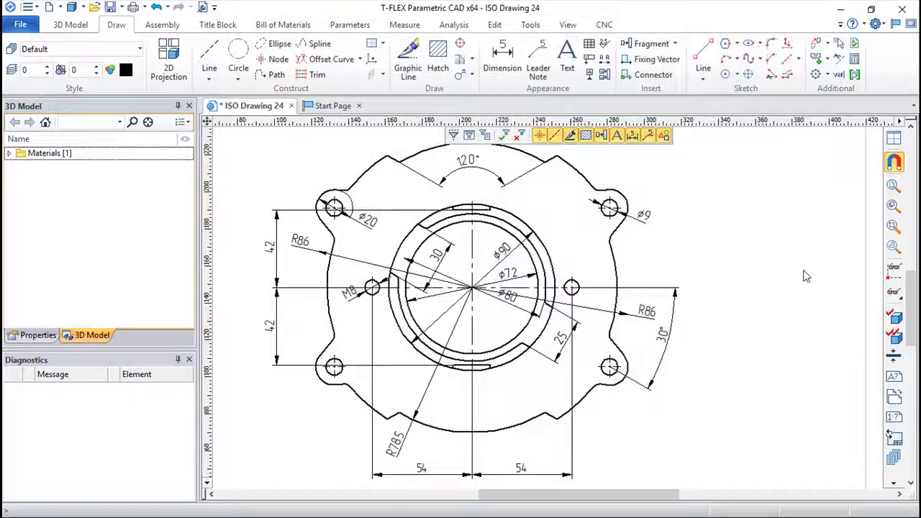
middle_click_drag(790, 288, 756, 279)
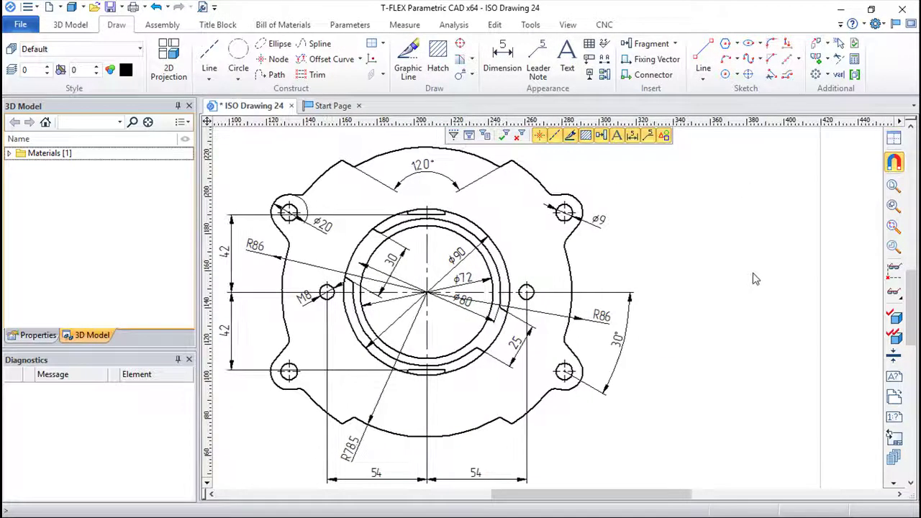